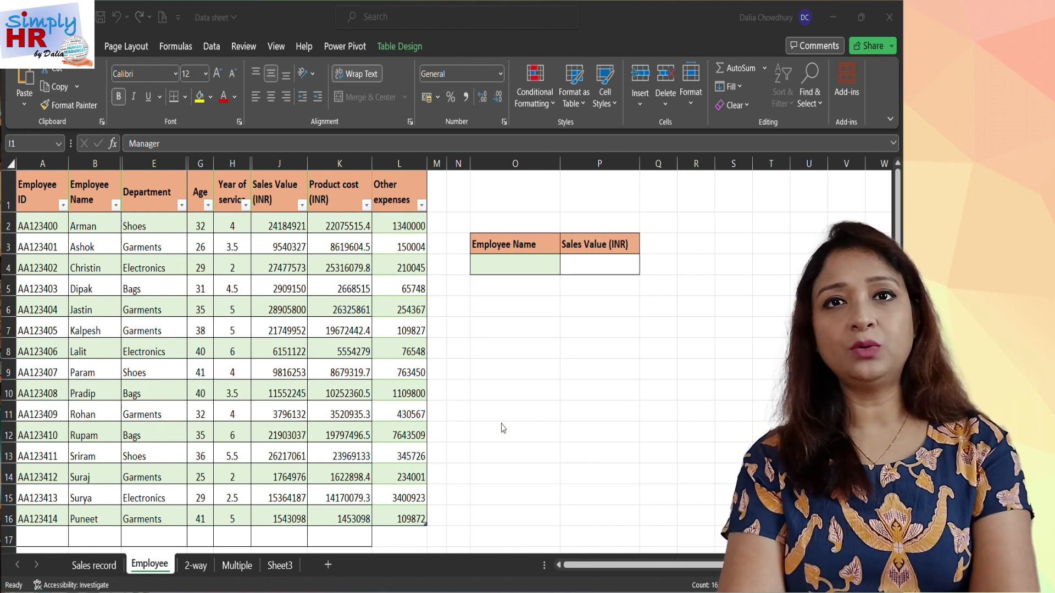
Step: Enter an XLOOKUP formula in P4 that finds O4 in the table's Employee Name column and returns Sales Value (INR)
click(580, 265)
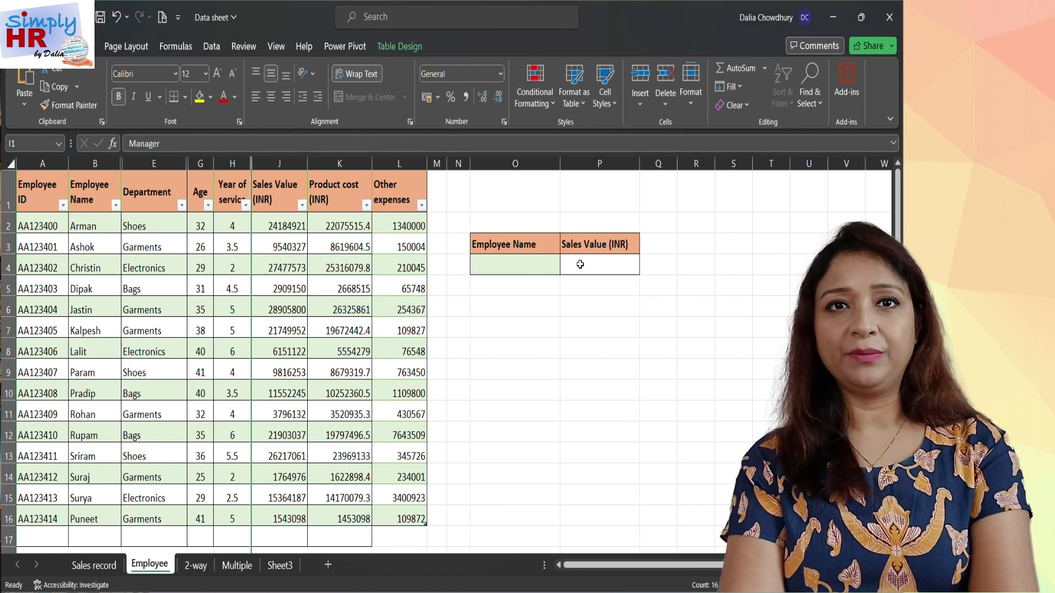
click(580, 265)
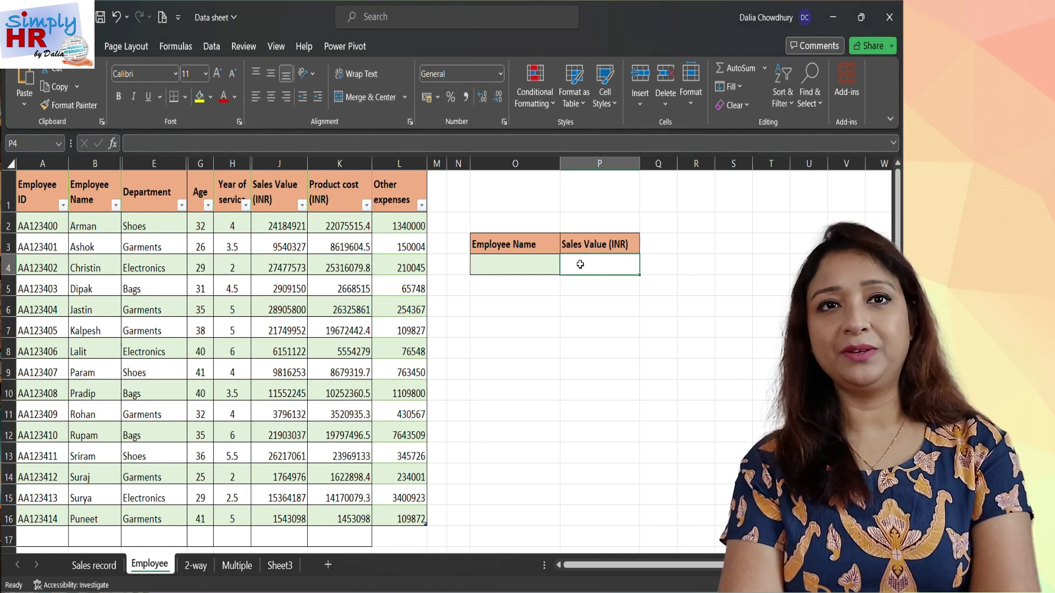
text(=)
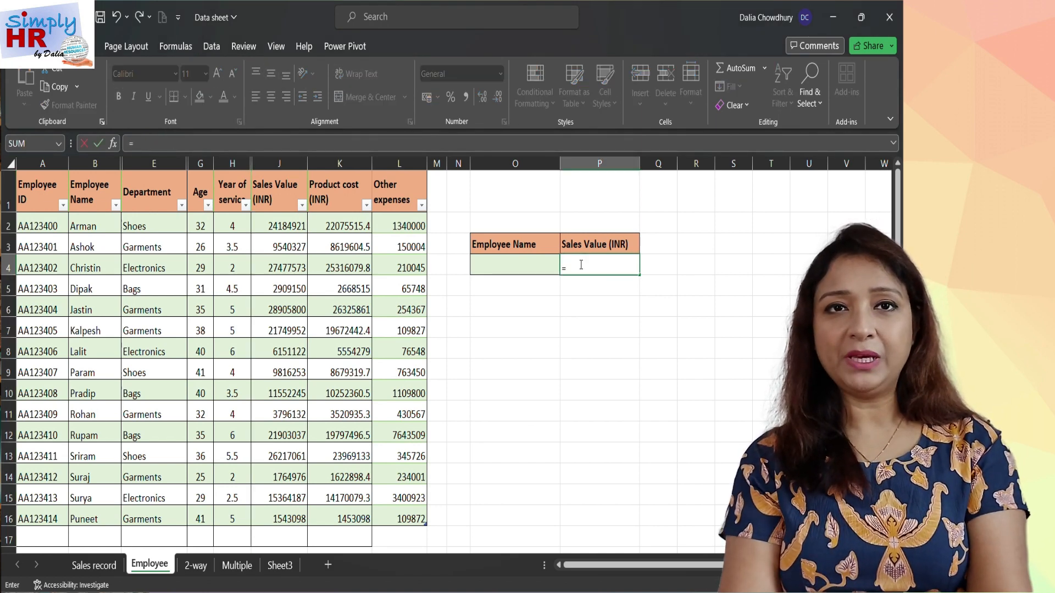
text(xl)
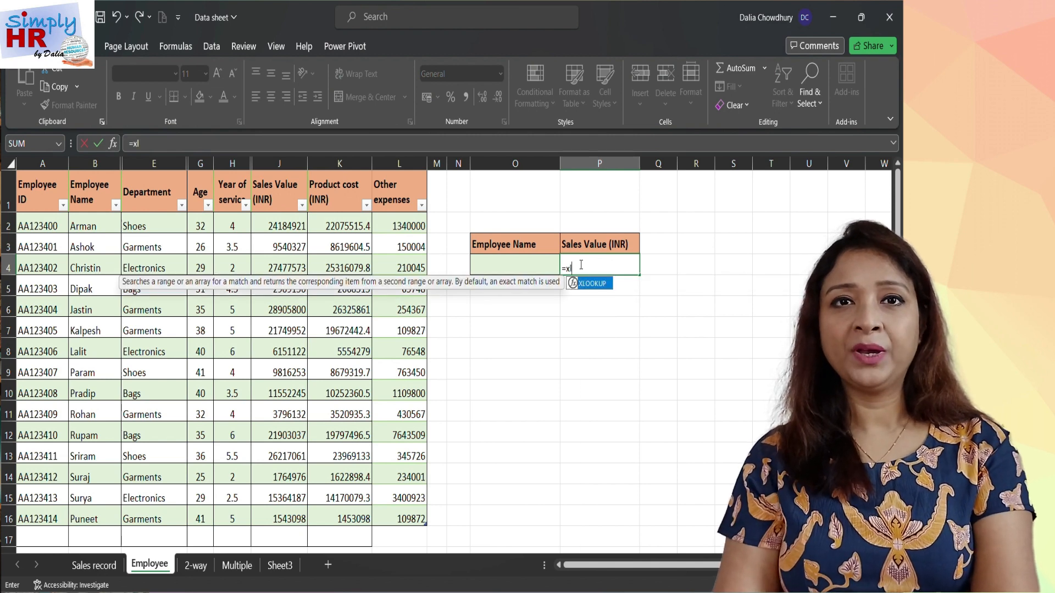
double_click(592, 283)
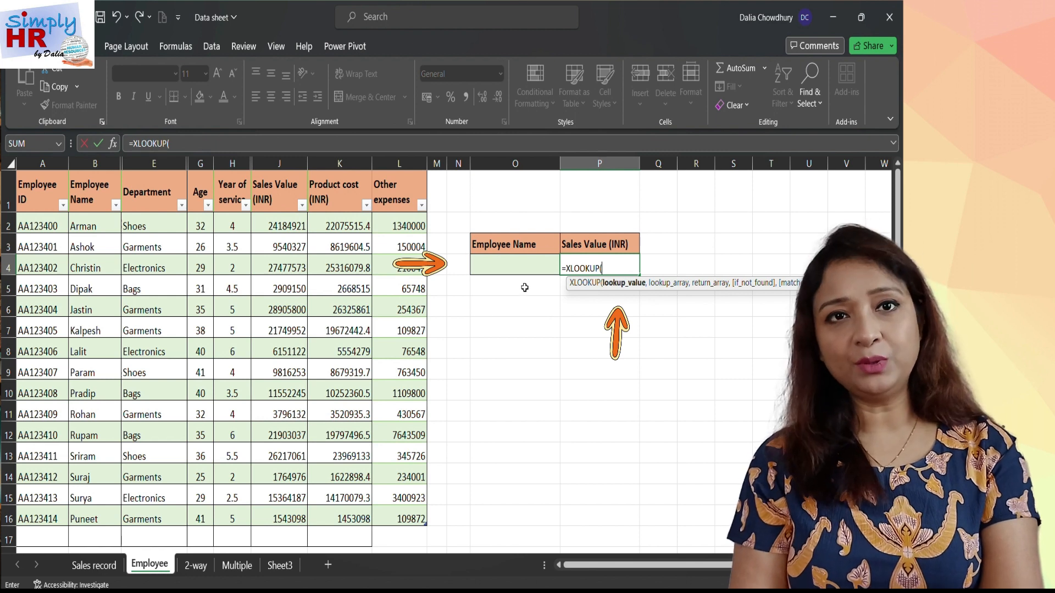
click(524, 266)
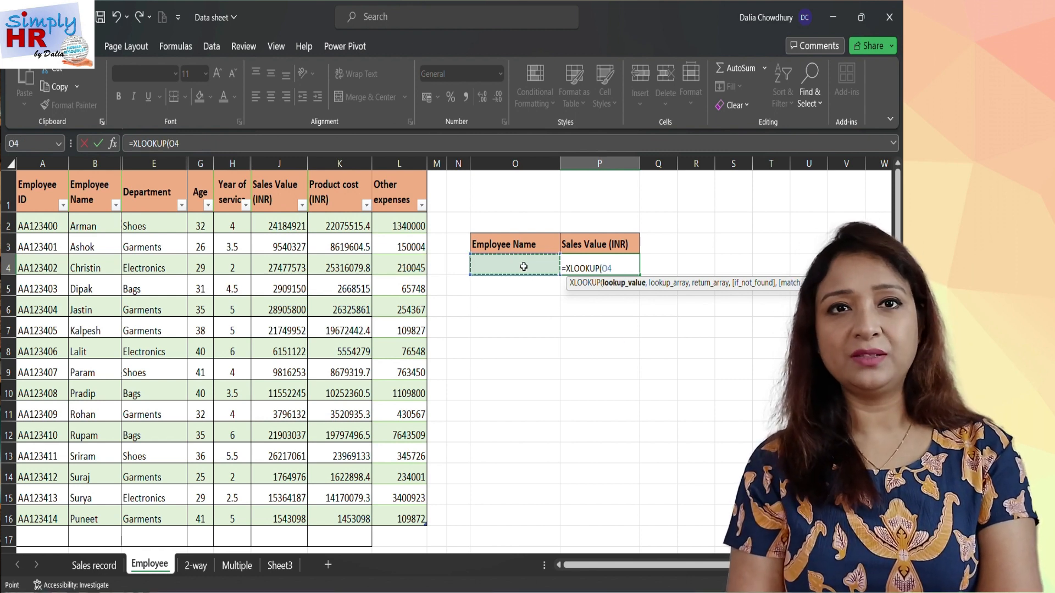
text(,)
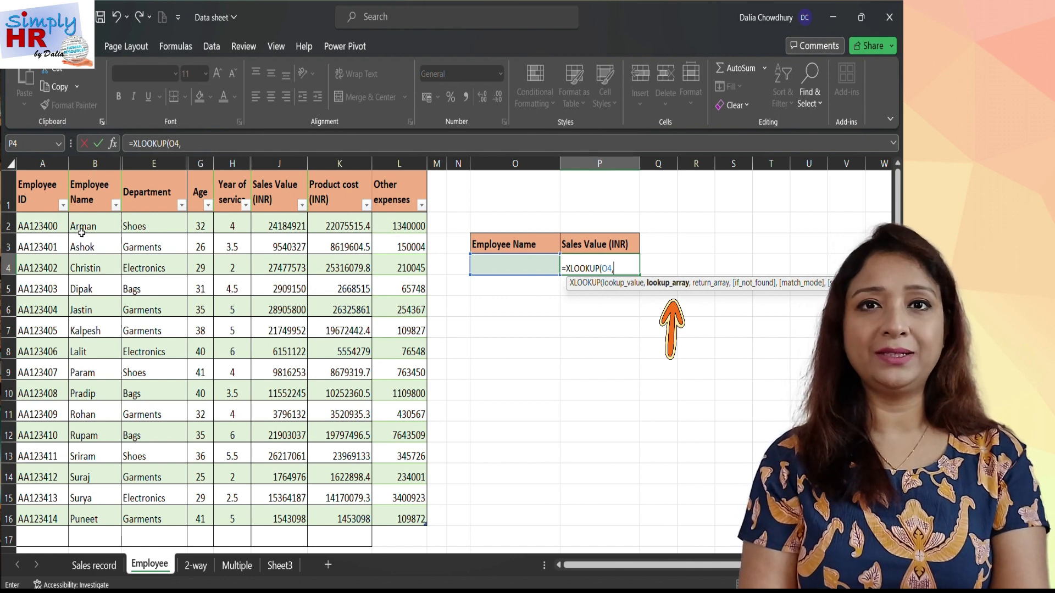
drag(82, 228, 91, 519)
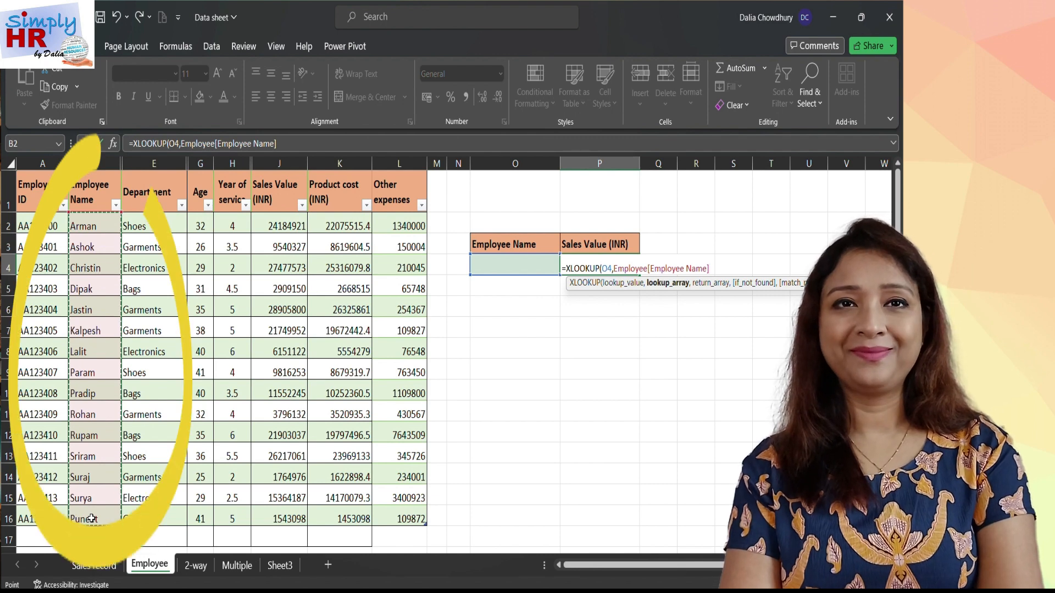
text(,)
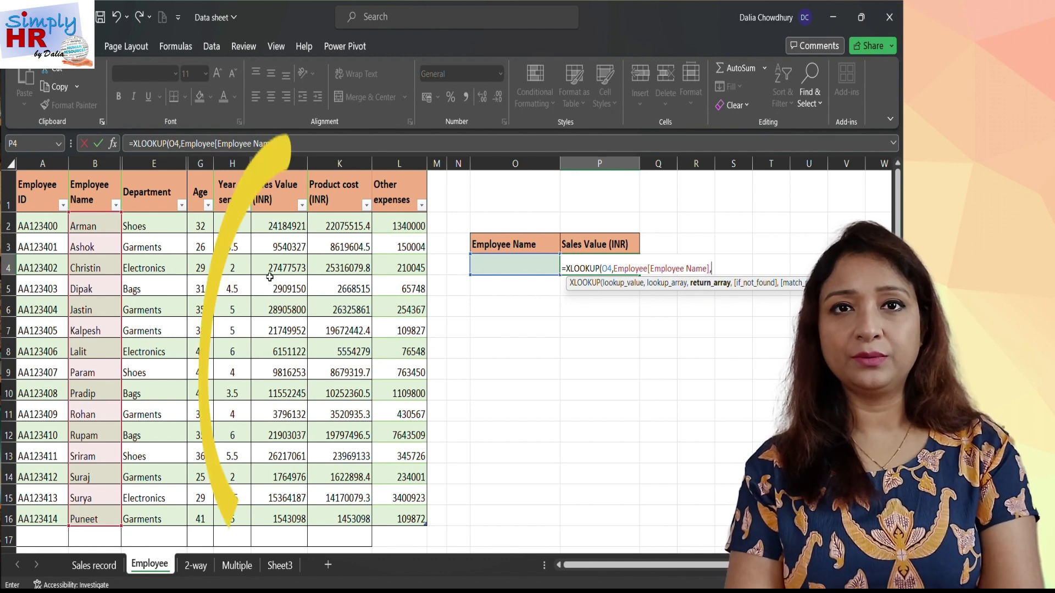
drag(268, 225, 270, 521)
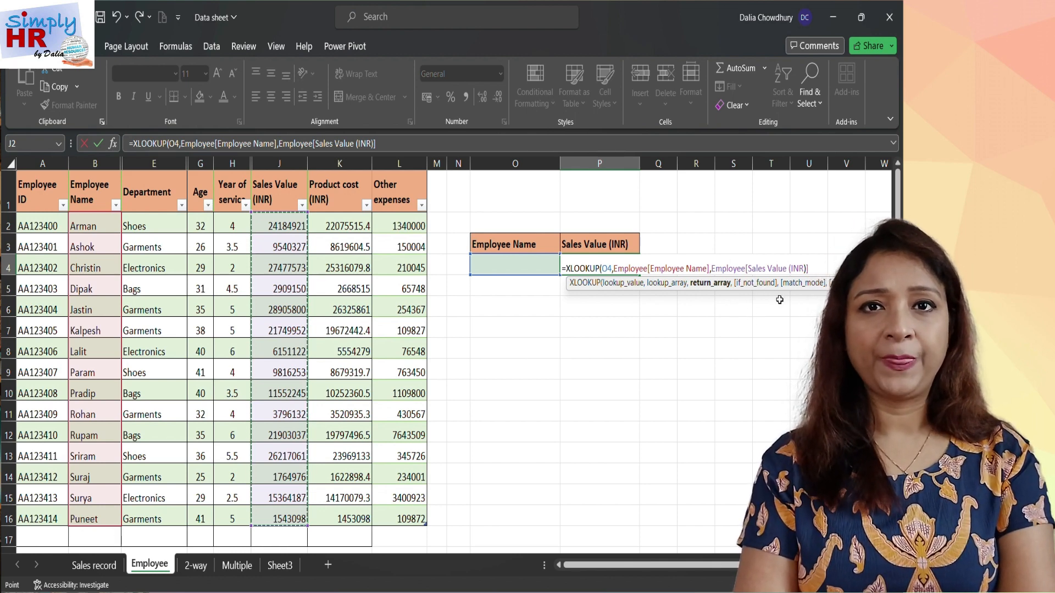
text())
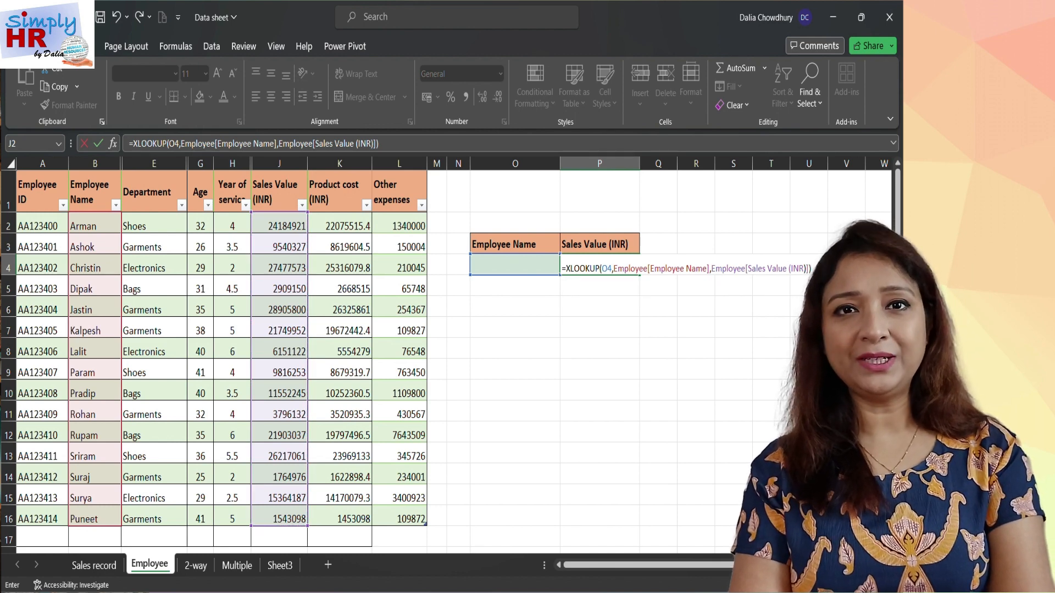
Step: Enter an employee's name from the table in O4 as the lookup value
click(514, 264)
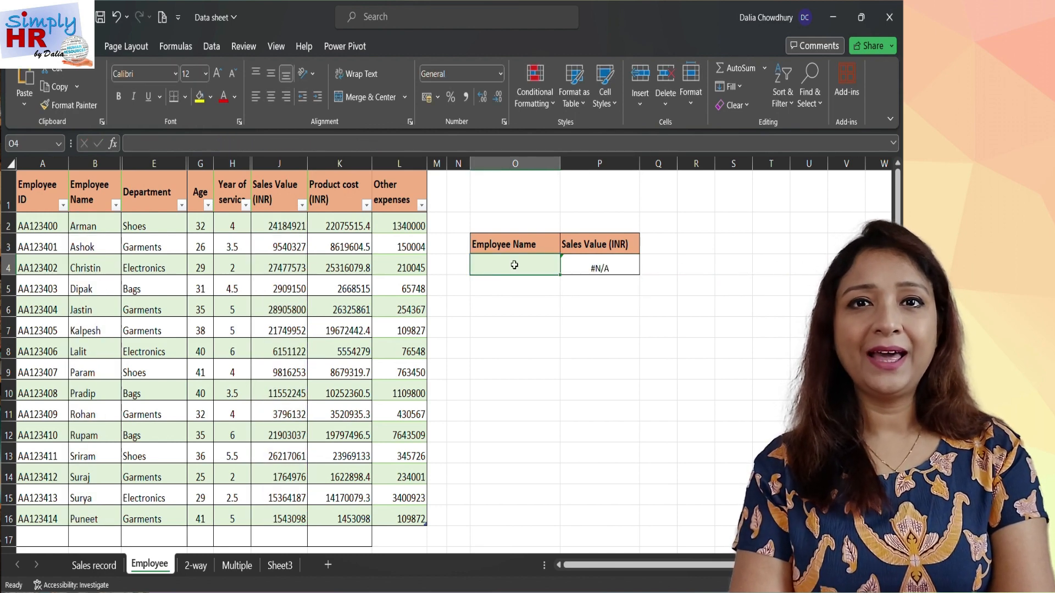
text(Lalit)
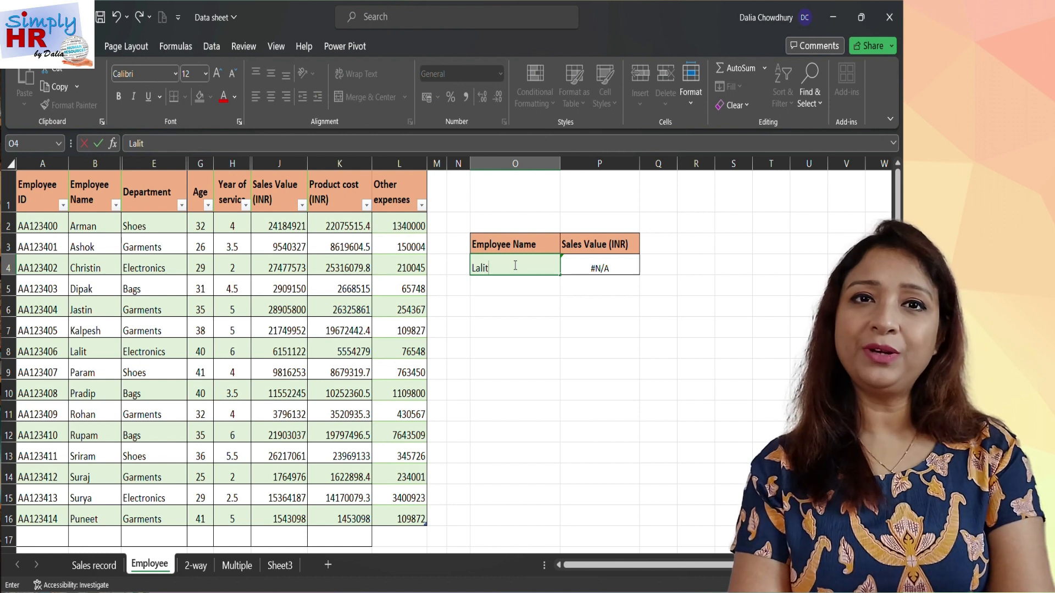
key(Return)
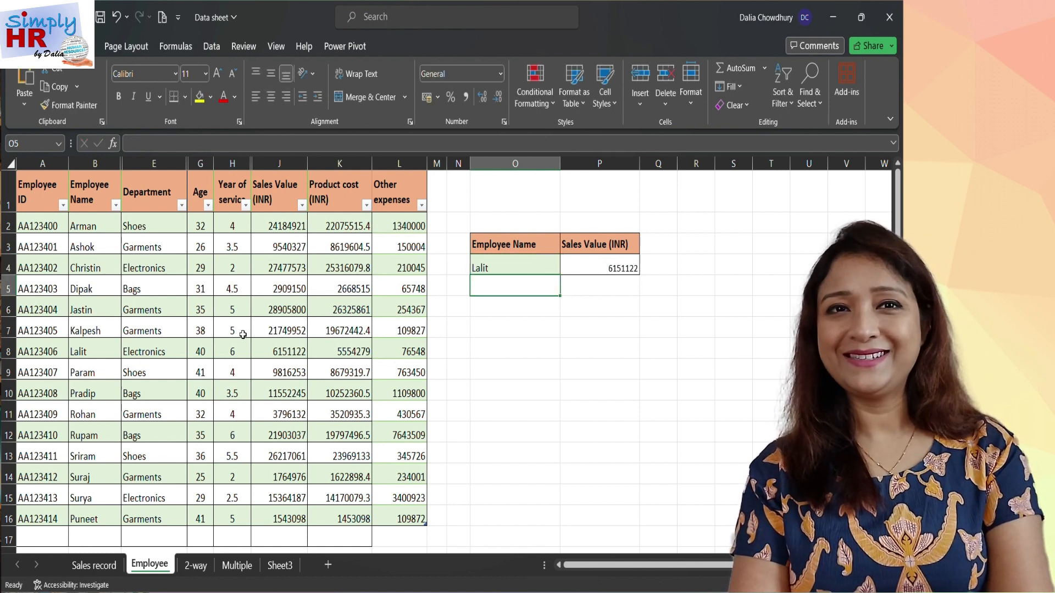
Step: Check the looked-up employee's table row from Employee Name through Sales Value (INR) against the lookup result
click(92, 351)
drag(91, 351, 280, 351)
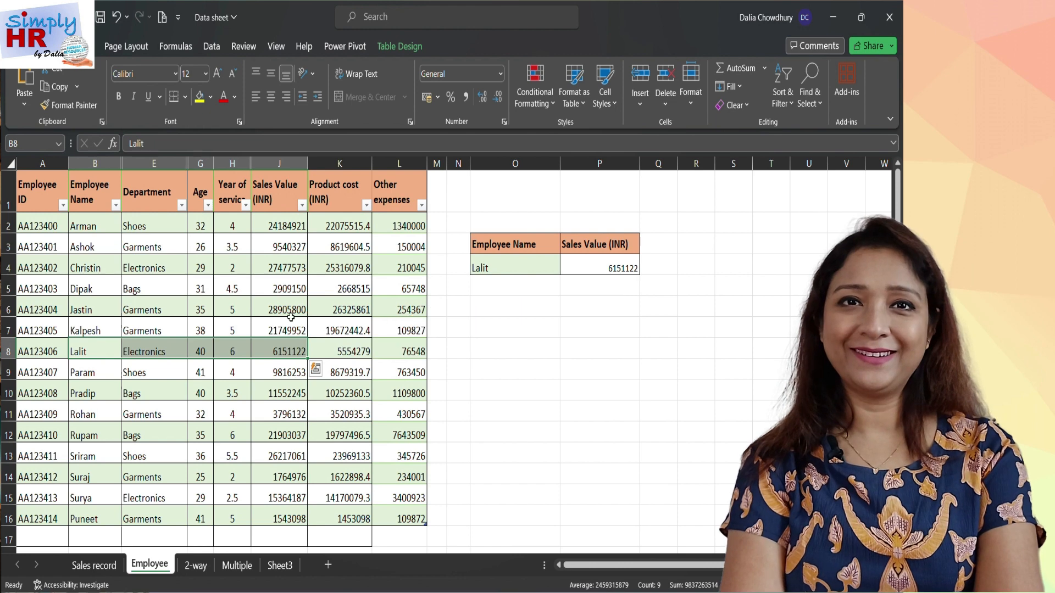
click(481, 270)
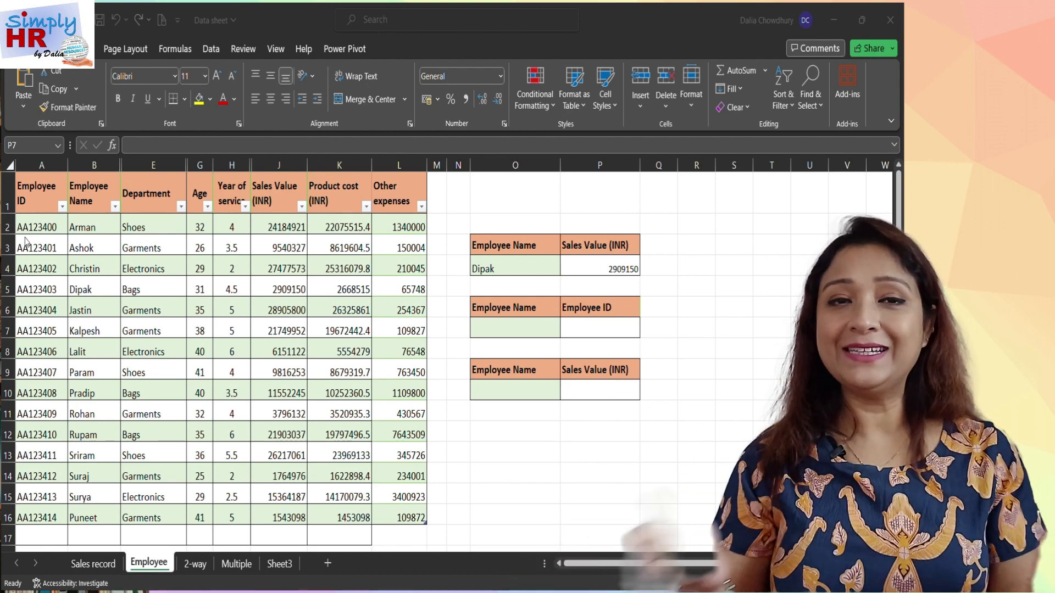
Step: Enter an XLOOKUP formula in P7 that finds O7 in the Employee Name column and returns the Employee ID
click(583, 329)
text(=)
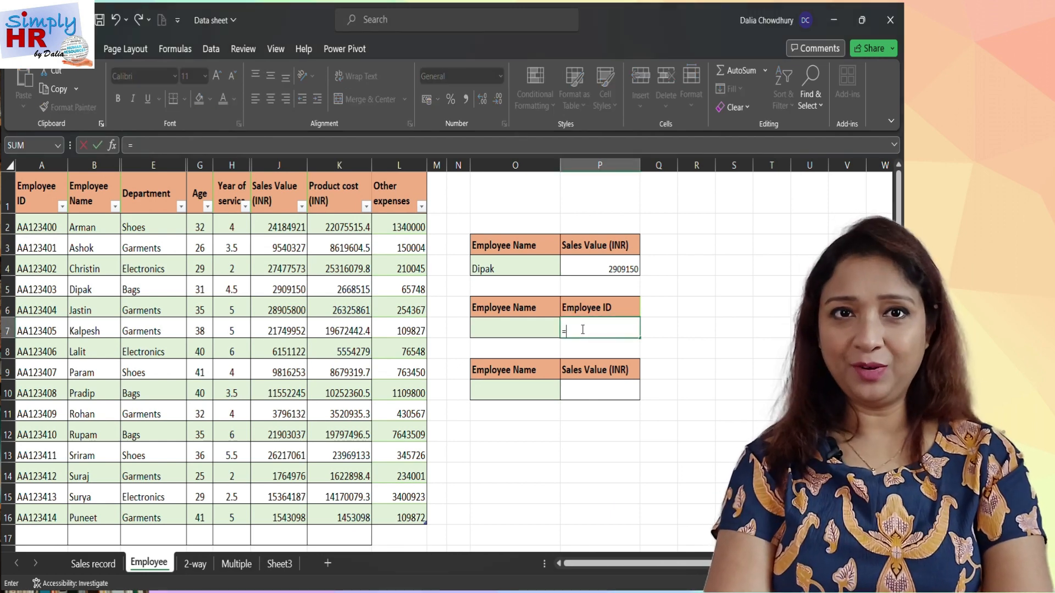
text(xl)
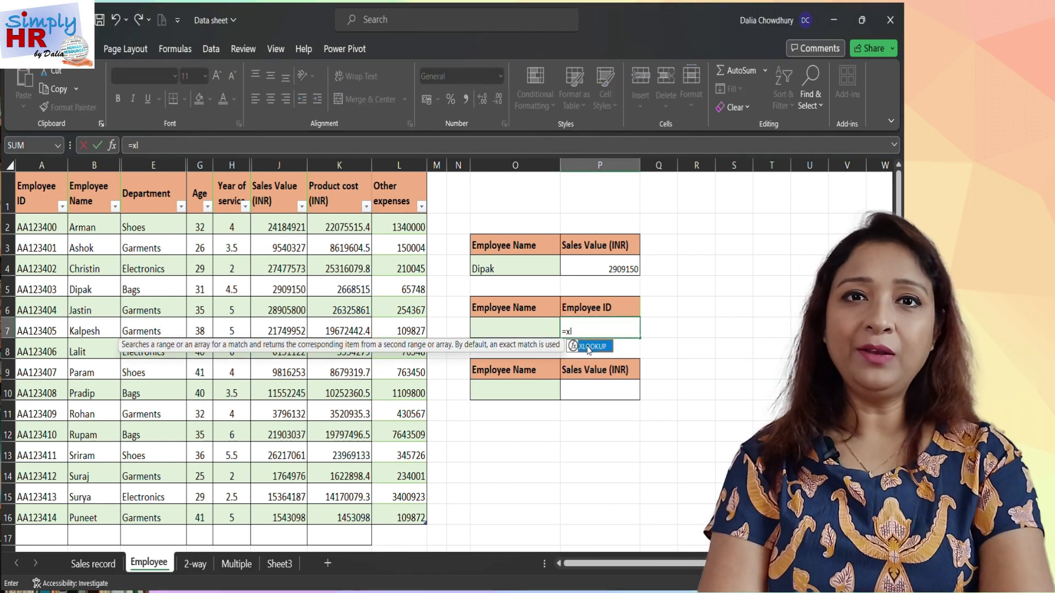
double_click(589, 347)
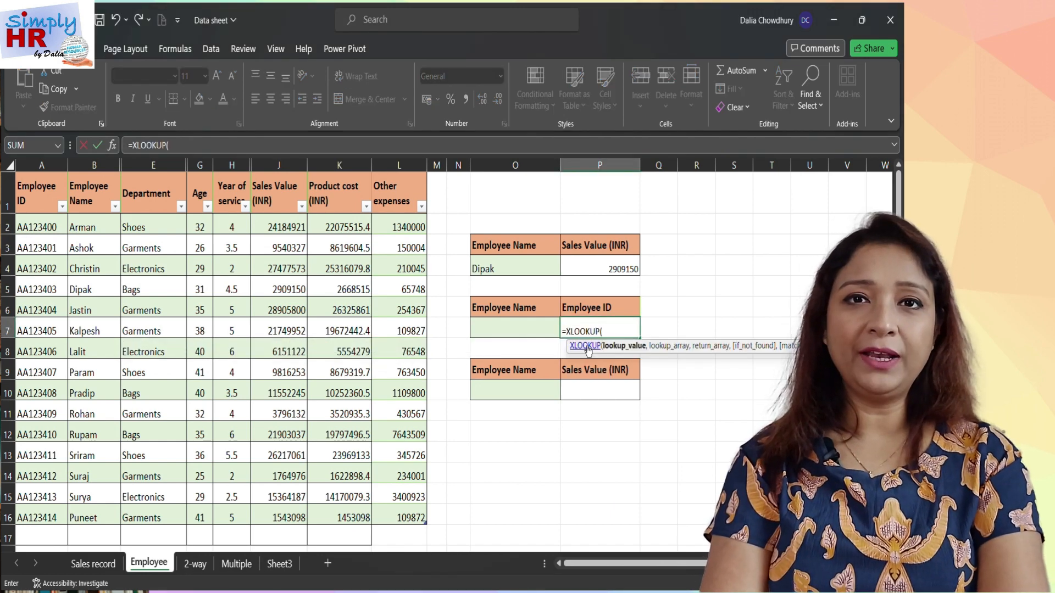
click(521, 326)
text(,)
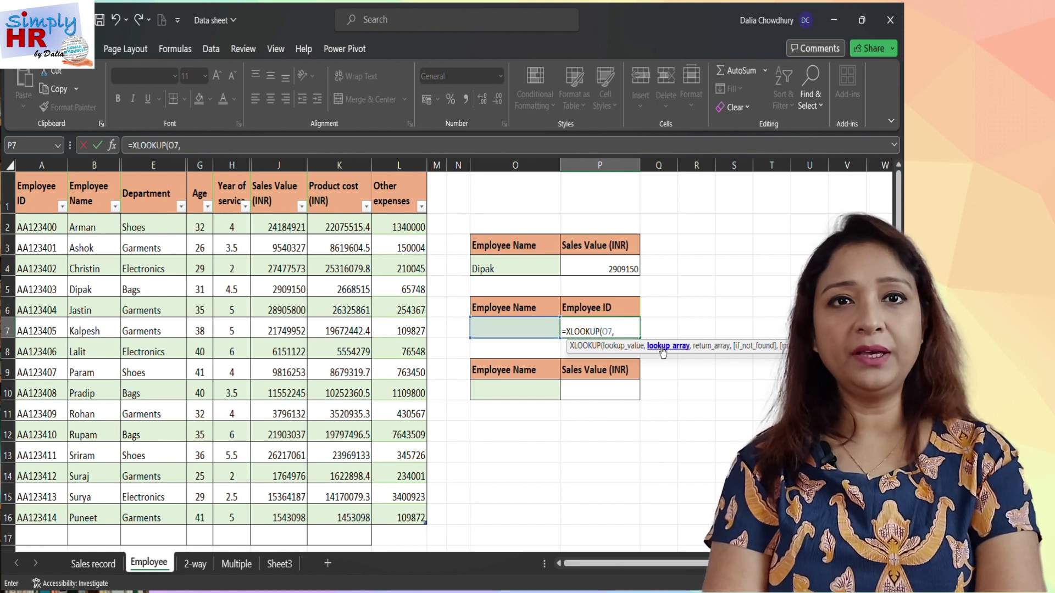
drag(96, 227, 93, 518)
text(,)
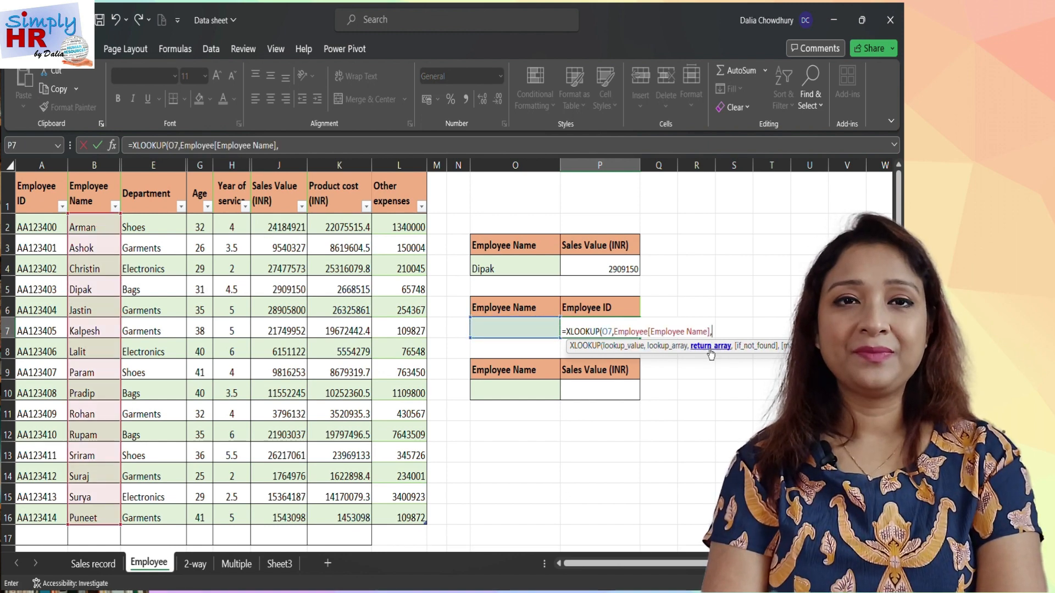
drag(39, 227, 39, 516)
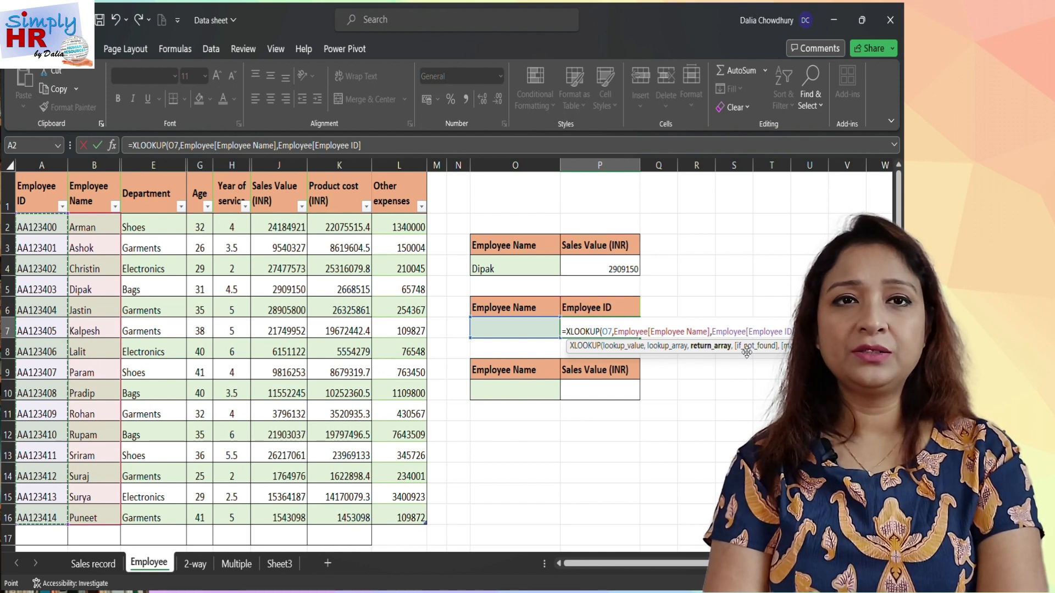
key(Return)
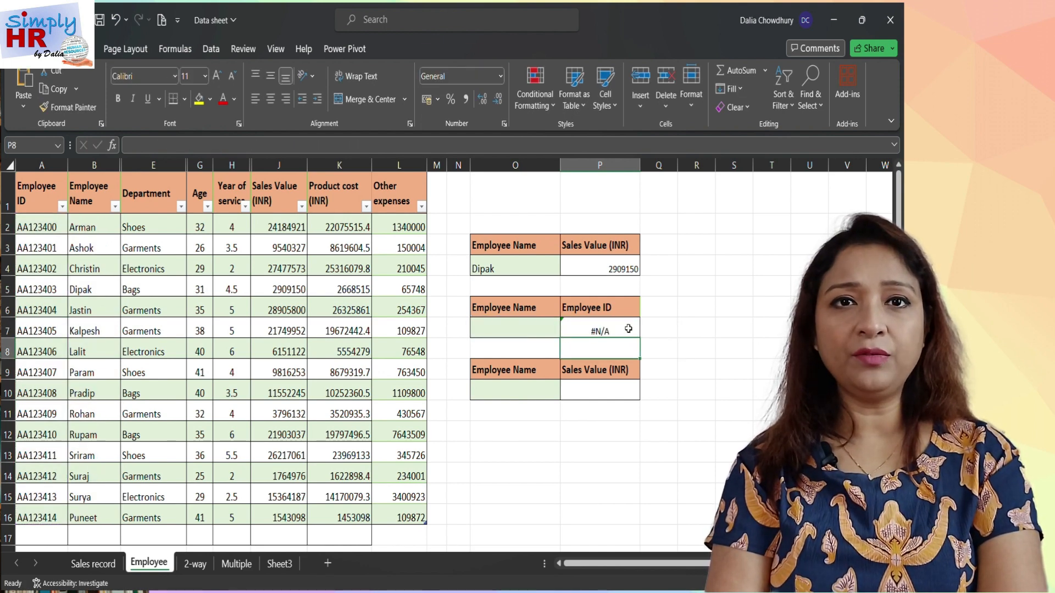
Step: Enter an employee's name in O7 to look up that person's ID
click(522, 334)
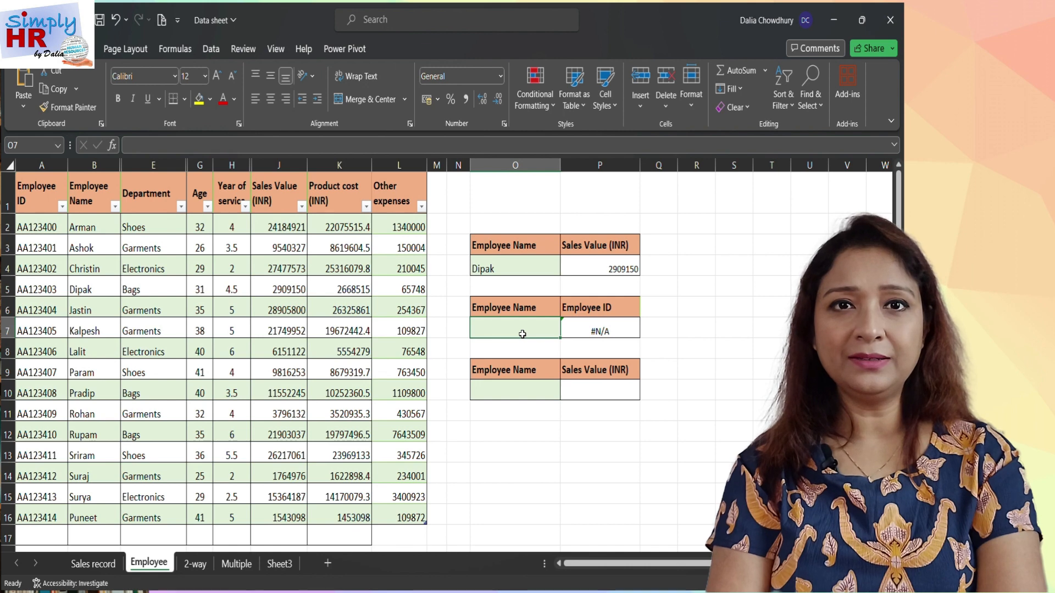
text(Ashok)
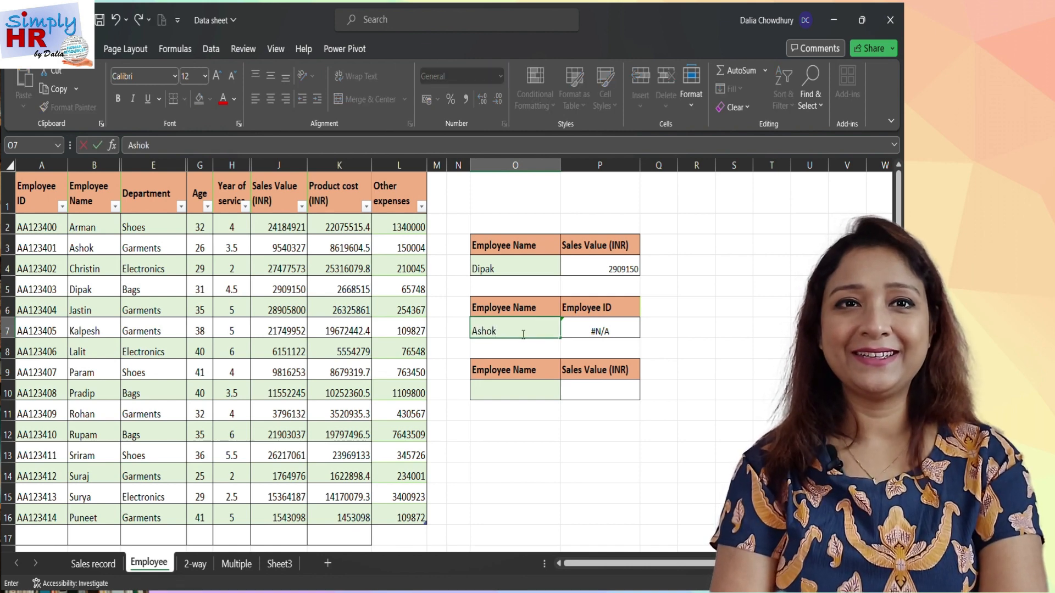
key(Return)
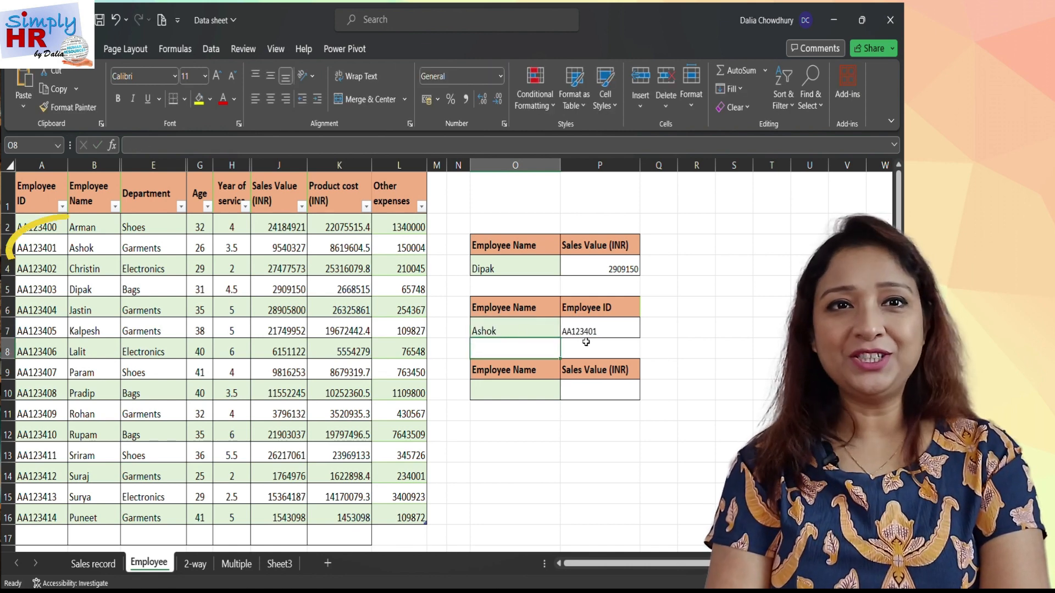
drag(94, 248, 43, 250)
Step: Replace the name in O7 with a different employee's name from the table
click(507, 330)
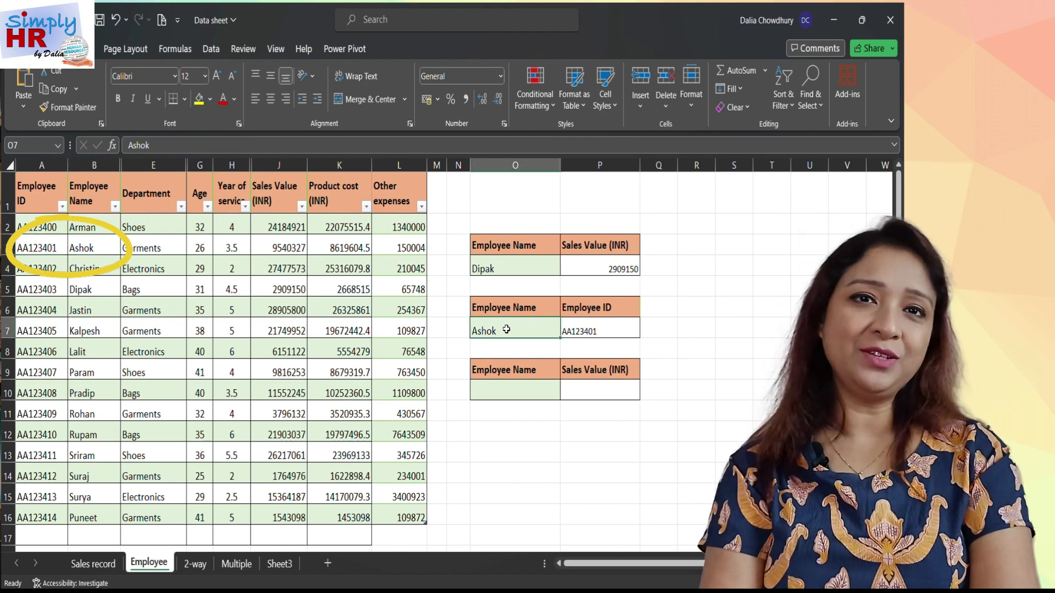
text(Rohan)
key(Return)
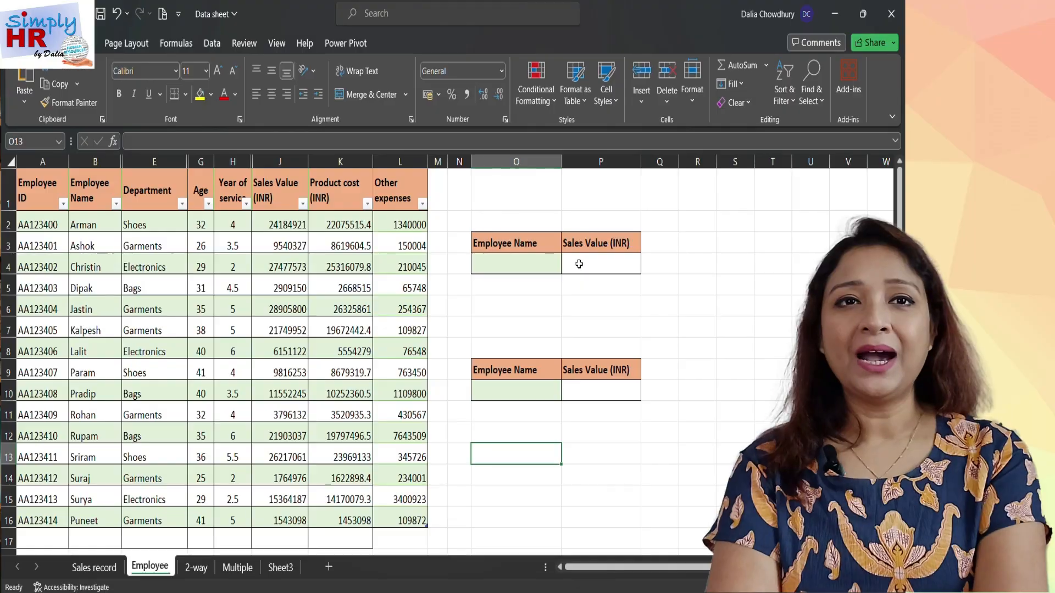
Step: Enter a VLOOKUP in P4 for O4 over the table's Employee Name to Sales Value (INR) columns, headers included, with column index 9 and FALSE
click(579, 264)
text(=vl)
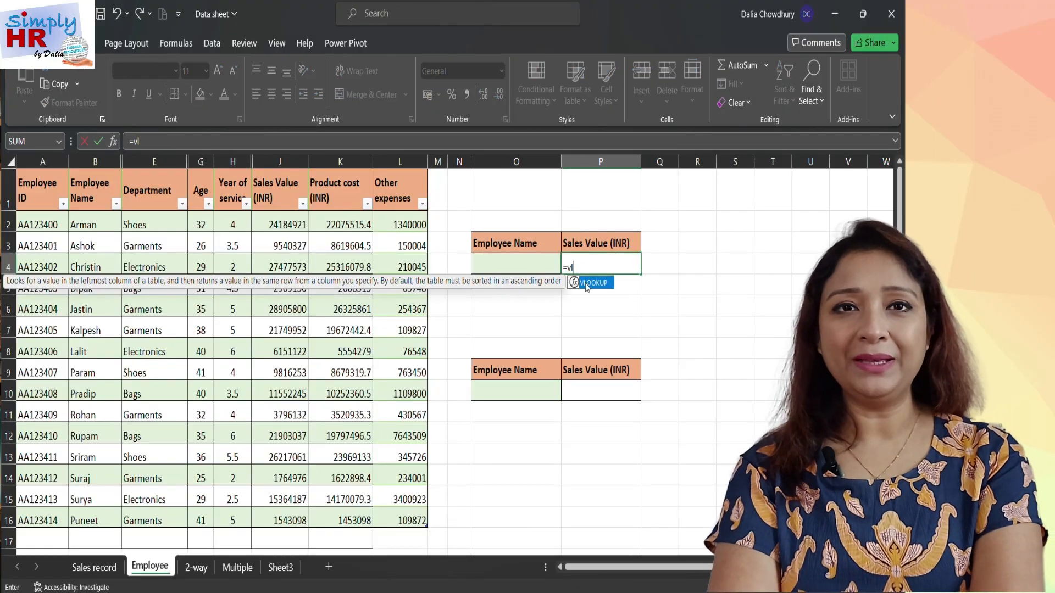
double_click(586, 283)
click(515, 258)
drag(93, 192, 304, 519)
text(,)
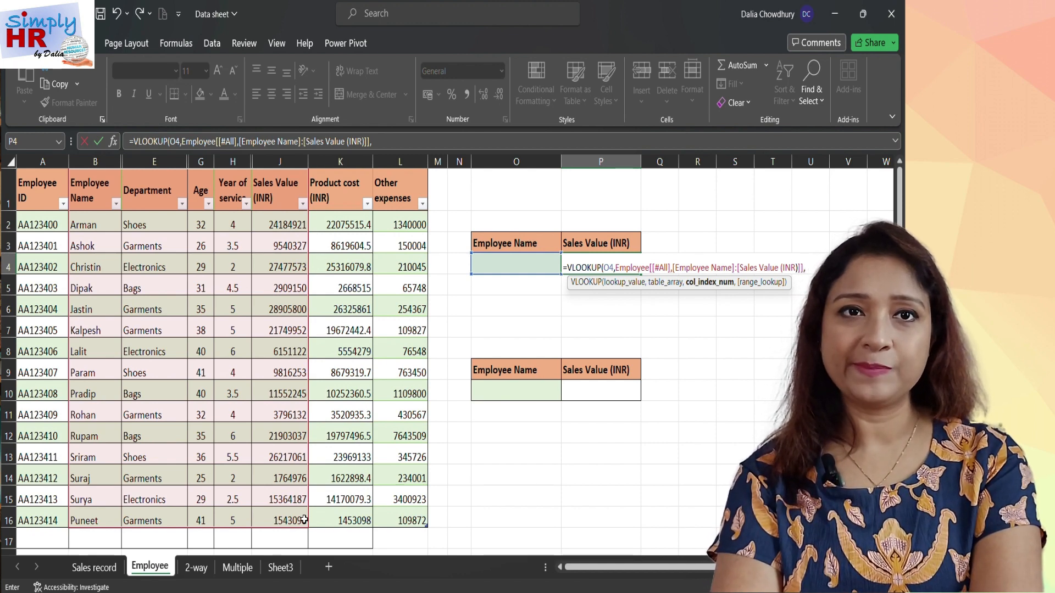
text(9,fals)
key(Return)
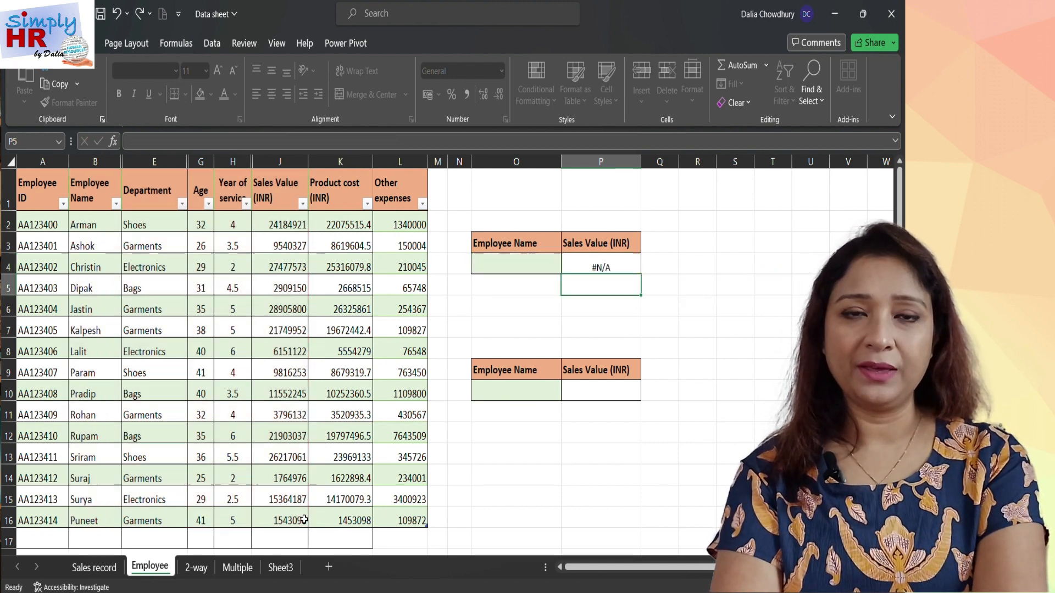
Step: Enter an employee's name in O4 as the value for the VLOOKUP
click(517, 260)
text(Ashok)
key(Return)
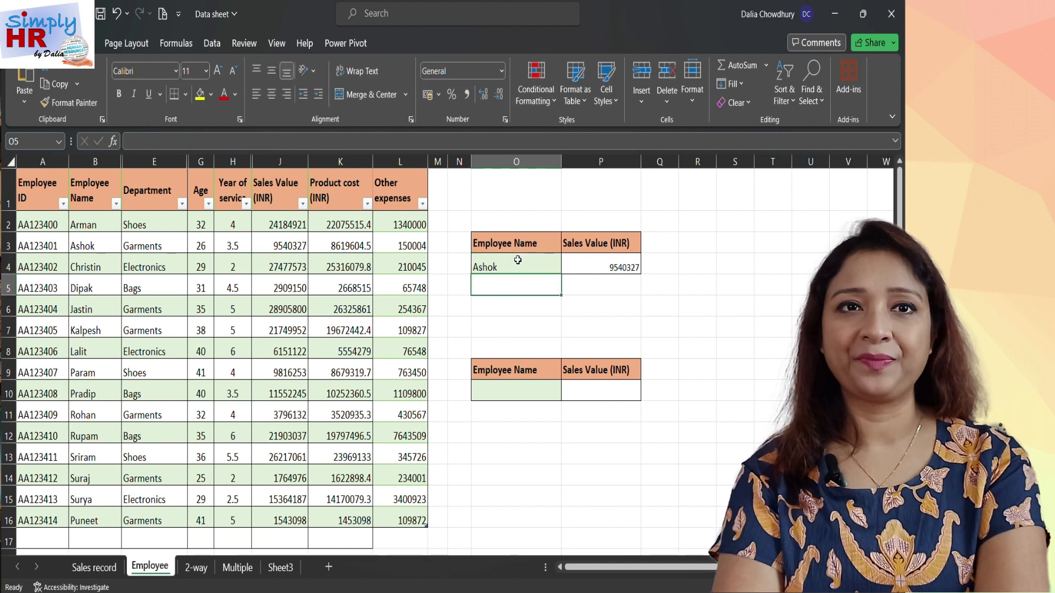
Step: Enter an XLOOKUP in P10 for O10 over the table's Employee Name column, returning Sales Value (INR), with headers included in both ranges
click(575, 389)
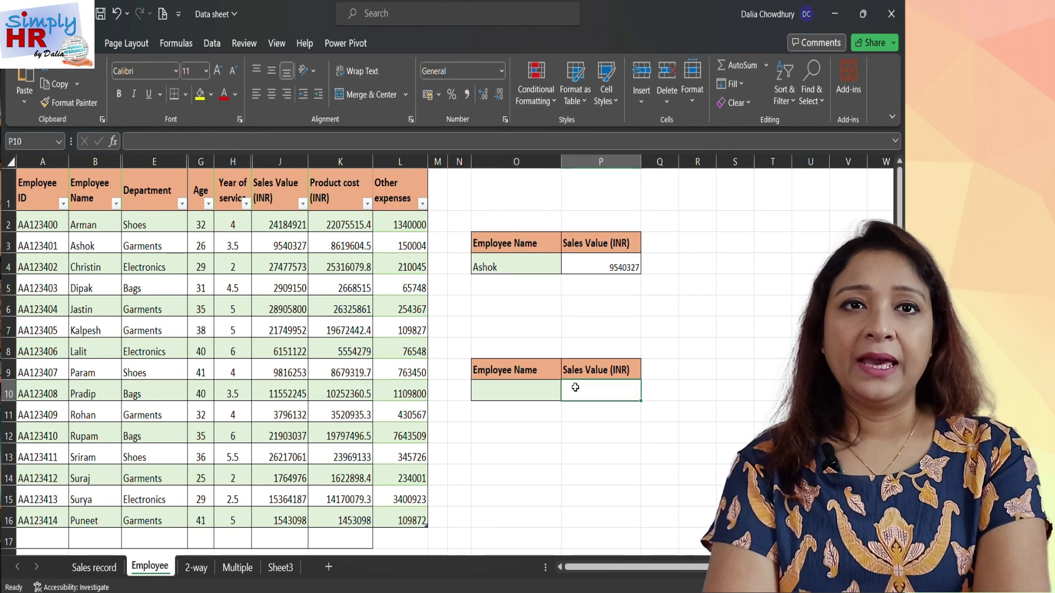
text(=xl)
double_click(587, 411)
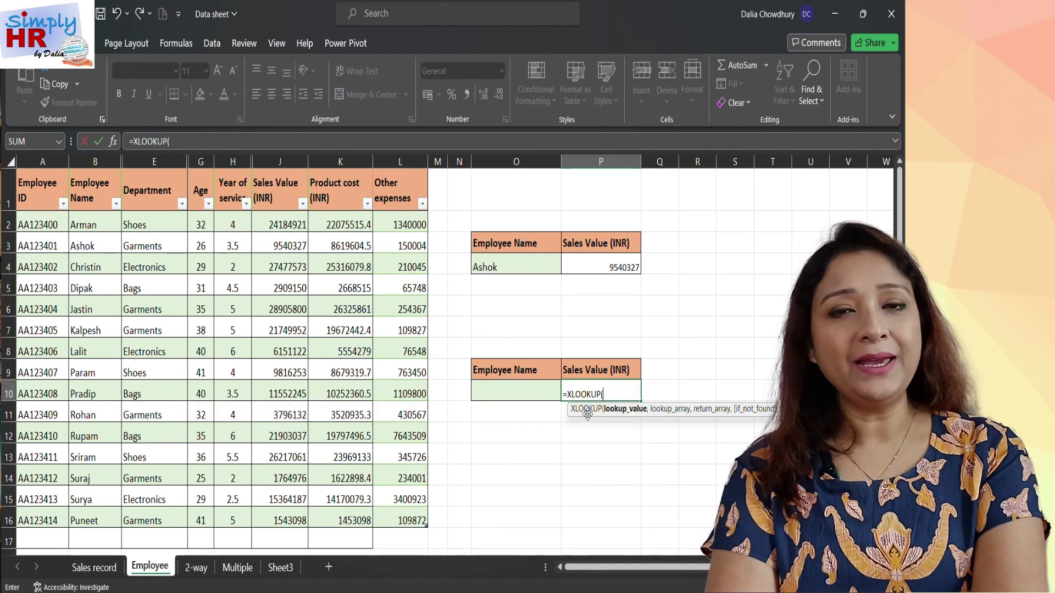
click(526, 392)
text(,)
drag(86, 203, 88, 516)
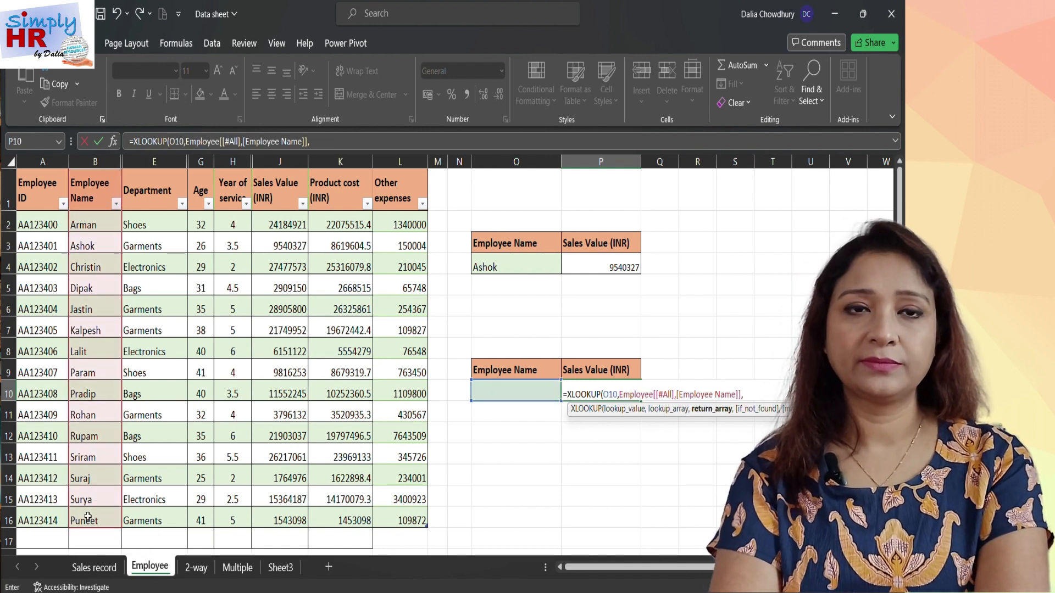
text(,)
drag(267, 203, 275, 516)
key(Return)
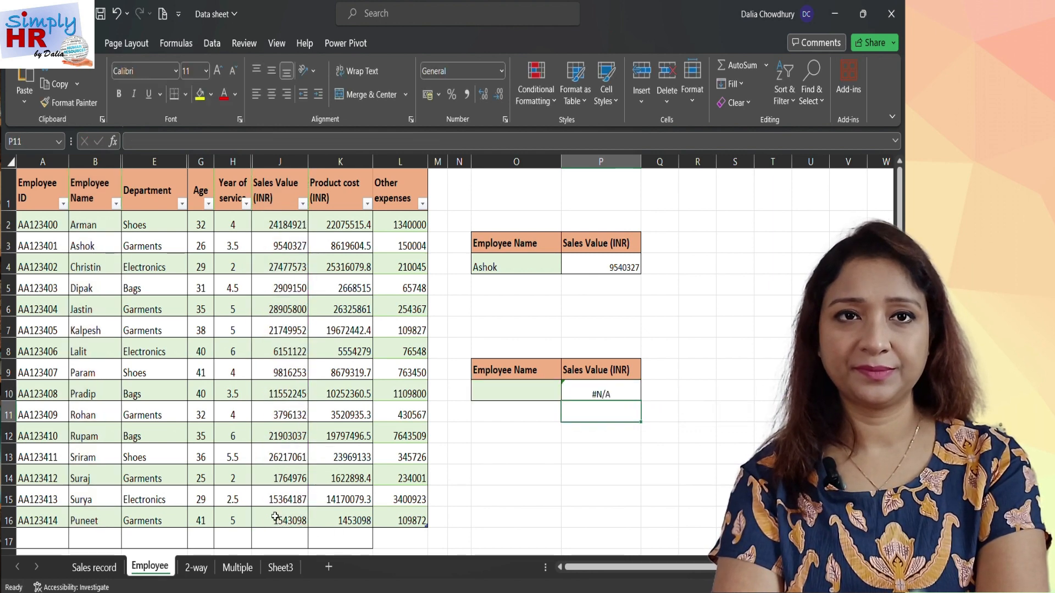
Step: Enter in O10 the same employee name as in O4 as the value for the XLOOKUP
click(504, 392)
text(Ashok)
key(Return)
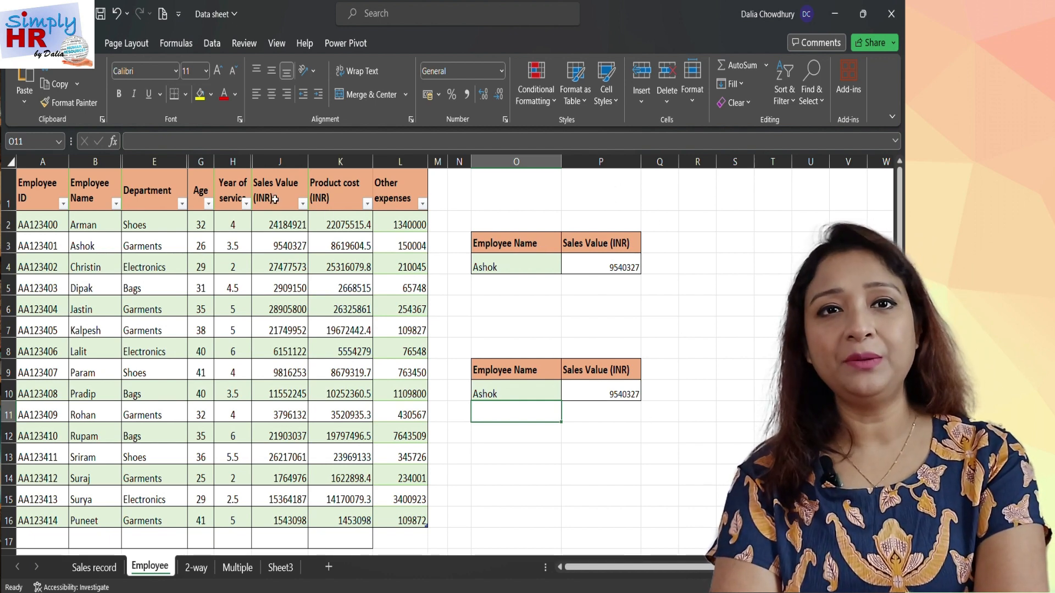
Step: Insert a column before Year of service and compare both lookup results with the employee's row up to Sales Value (INR)
click(232, 161)
right_click(225, 163)
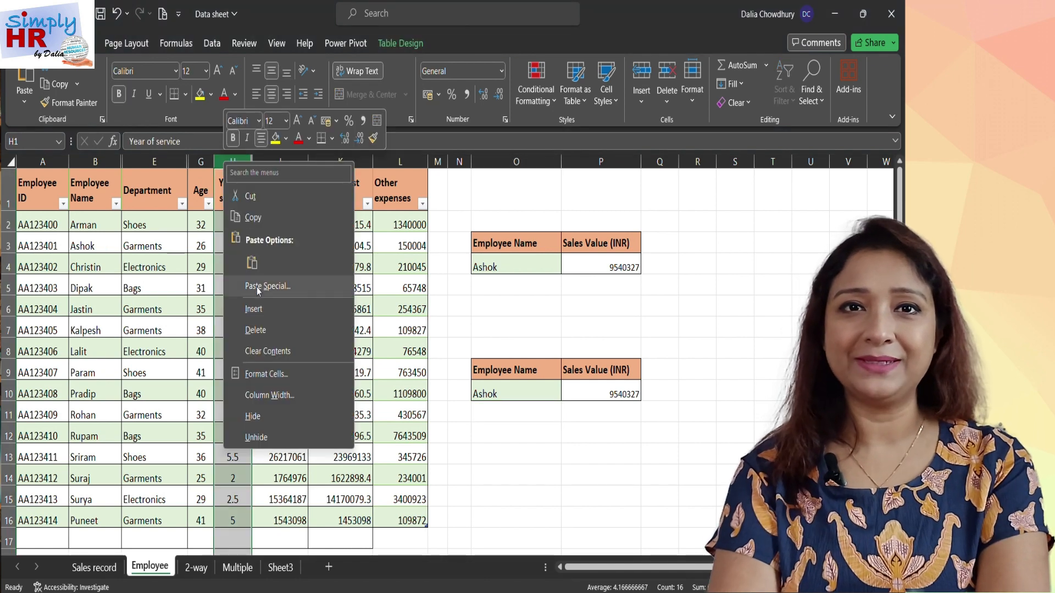
click(254, 309)
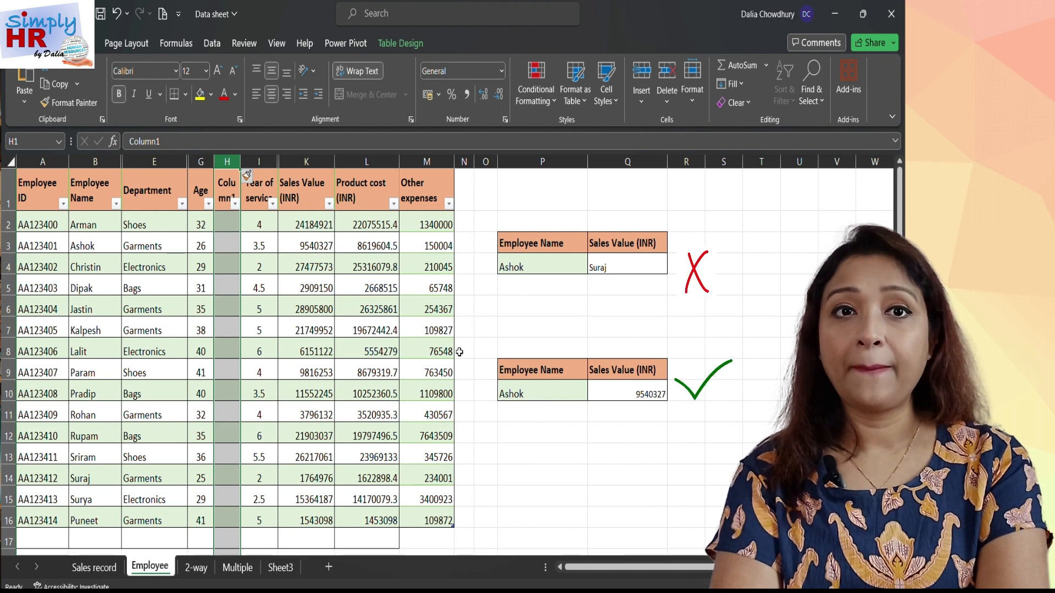
drag(82, 249, 299, 251)
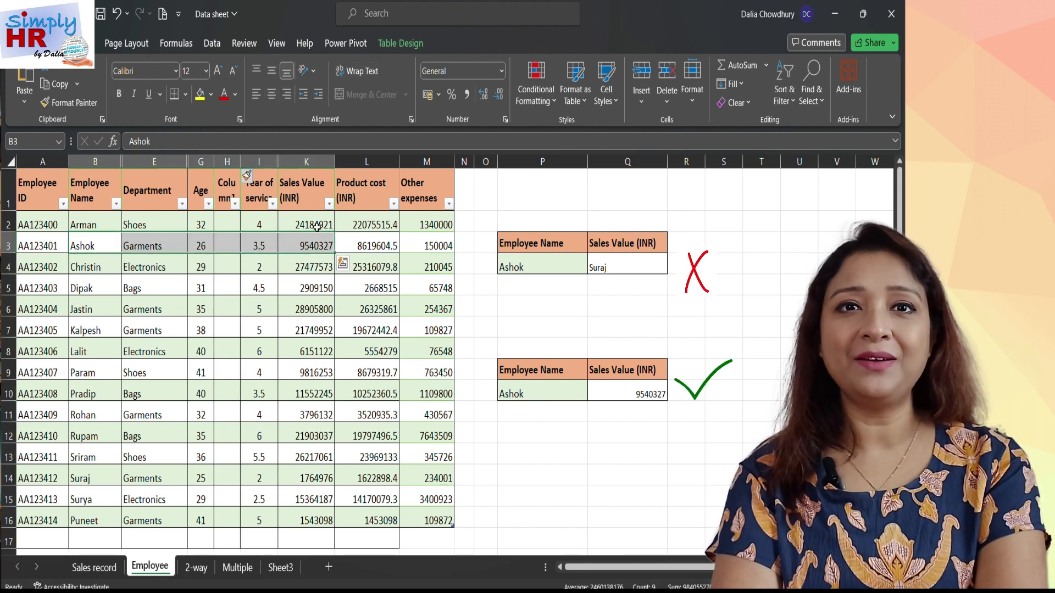
click(478, 322)
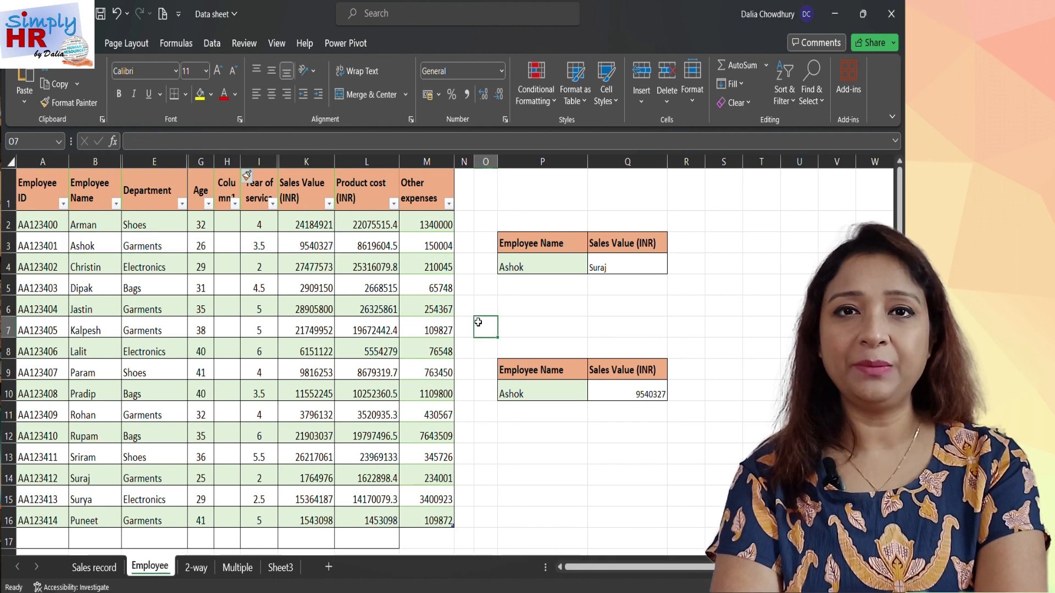
Step: Undo the insertion of the empty column before Year of service
key(ctrl+z)
click(478, 322)
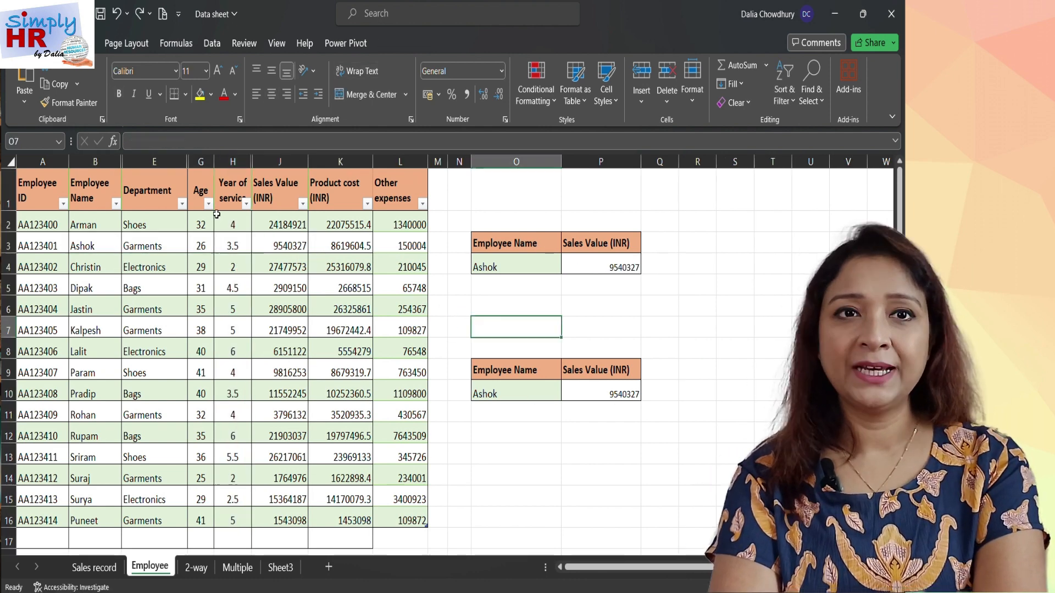
Step: Delete the Age column from the employee table
click(200, 161)
right_click(201, 161)
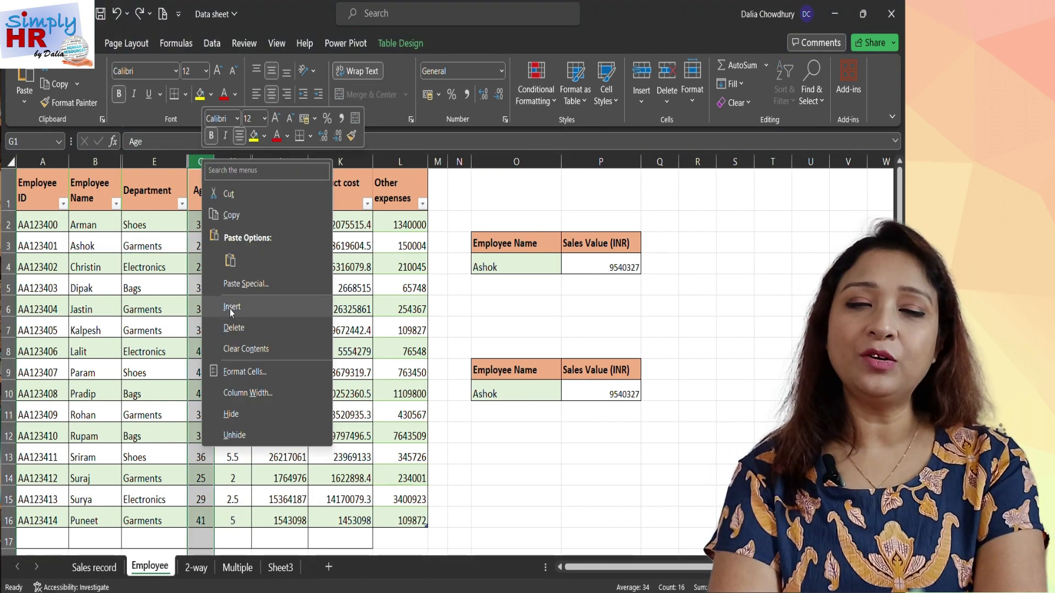
click(231, 328)
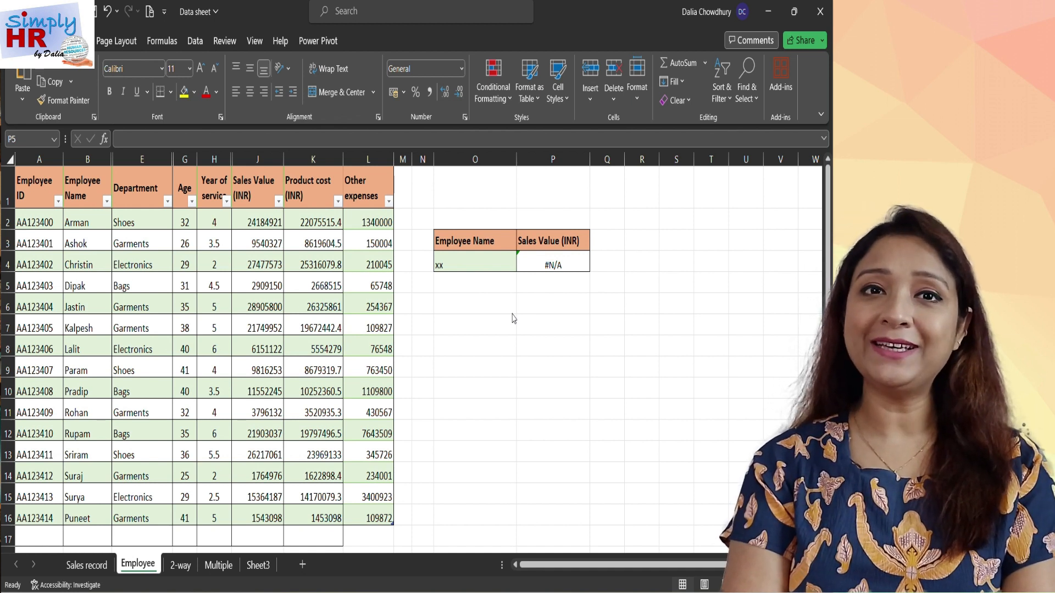
Step: Add "Not Found" as the if_not_found argument of the XLOOKUP formula in P4
click(530, 266)
click(530, 265)
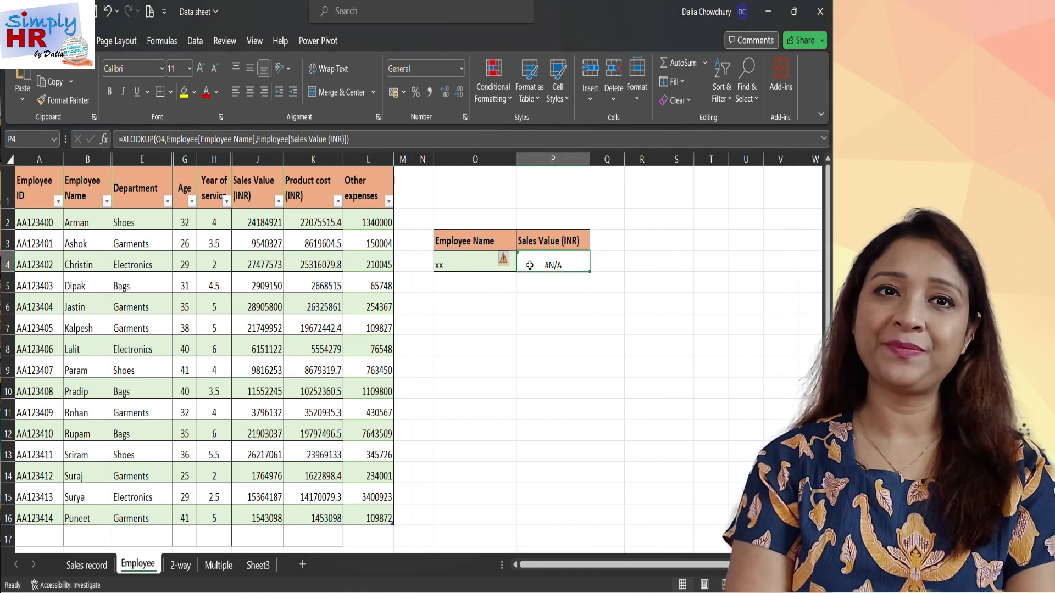
double_click(529, 265)
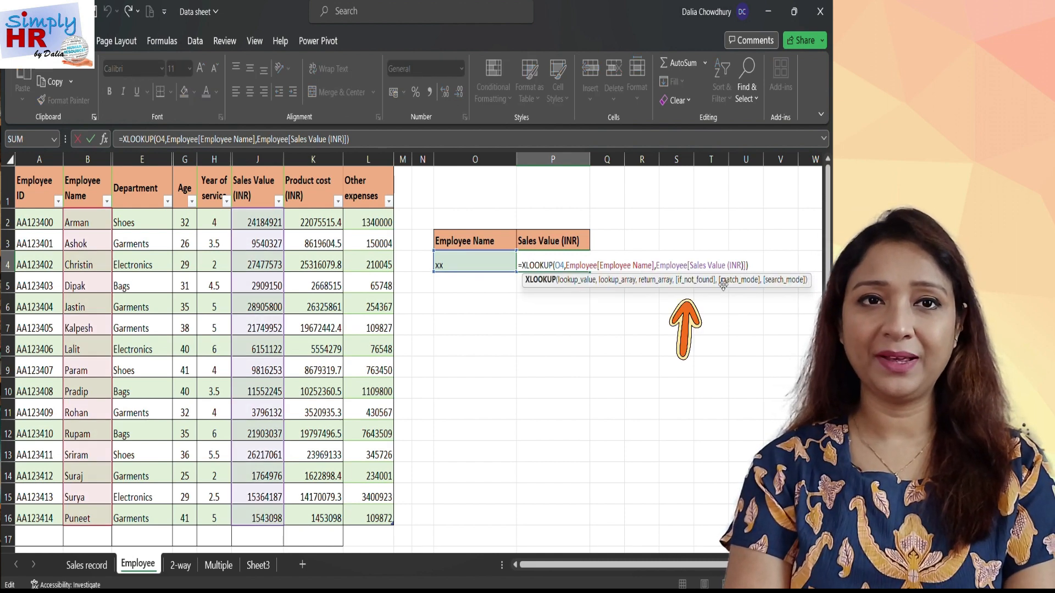
text(,"Not F)
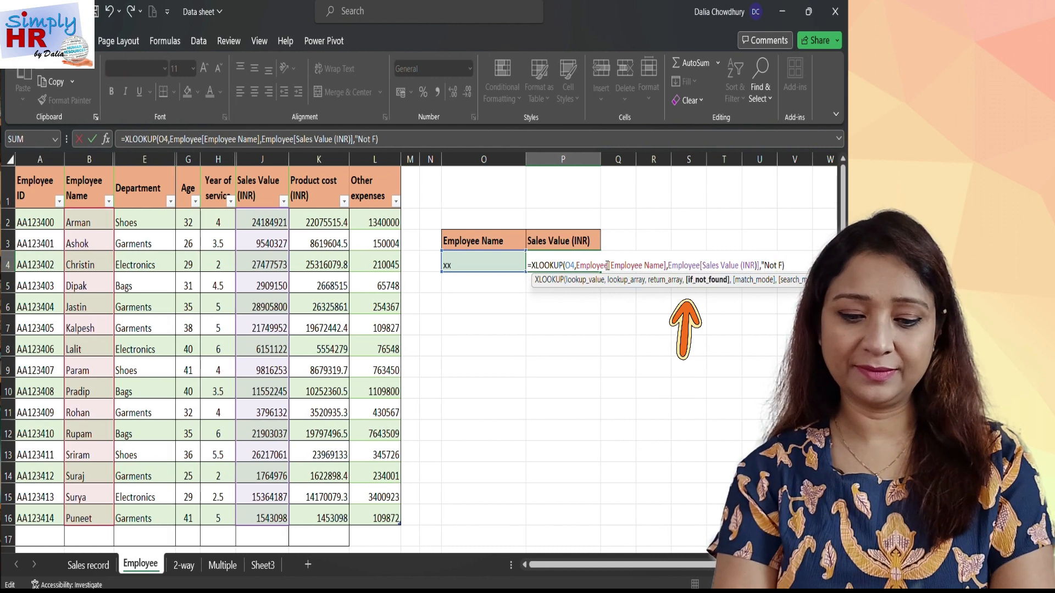
text(ound")
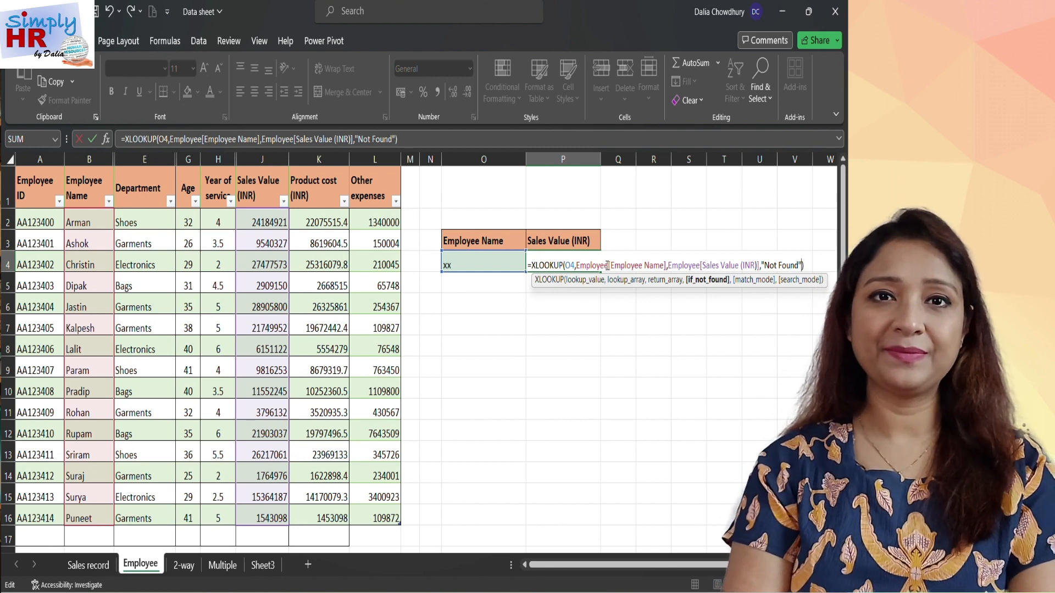
key(Return)
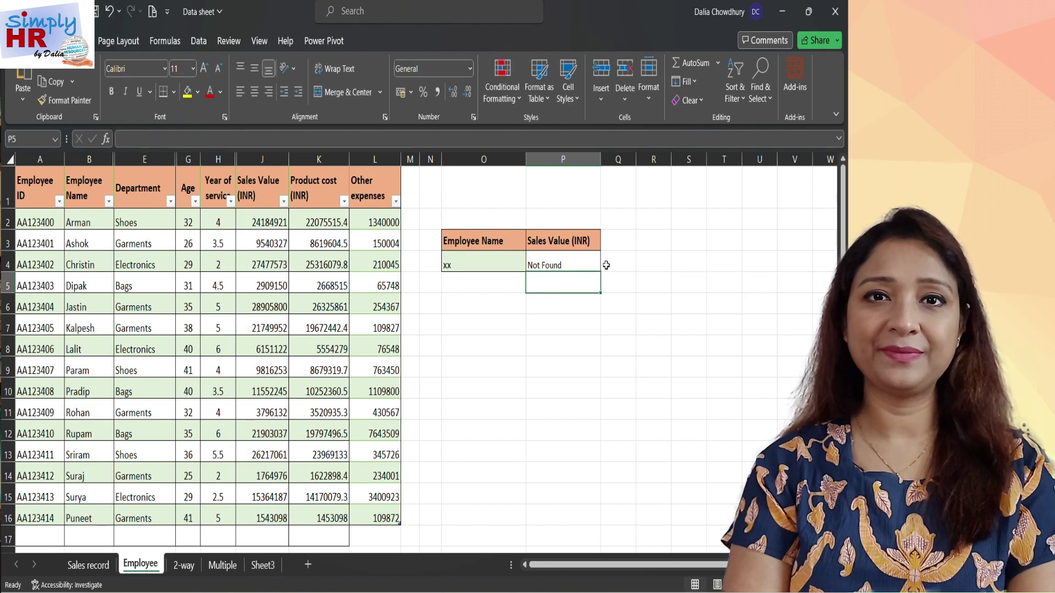
Step: Replace xx in O4 with an employee's name from the table
click(471, 264)
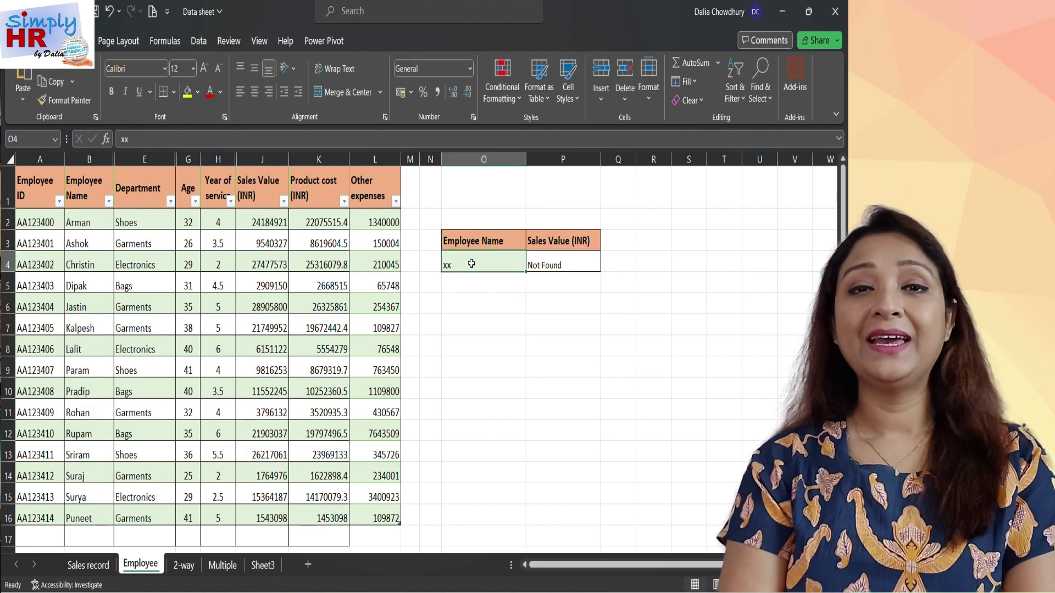
text(Ashok)
key(Return)
key(Return)
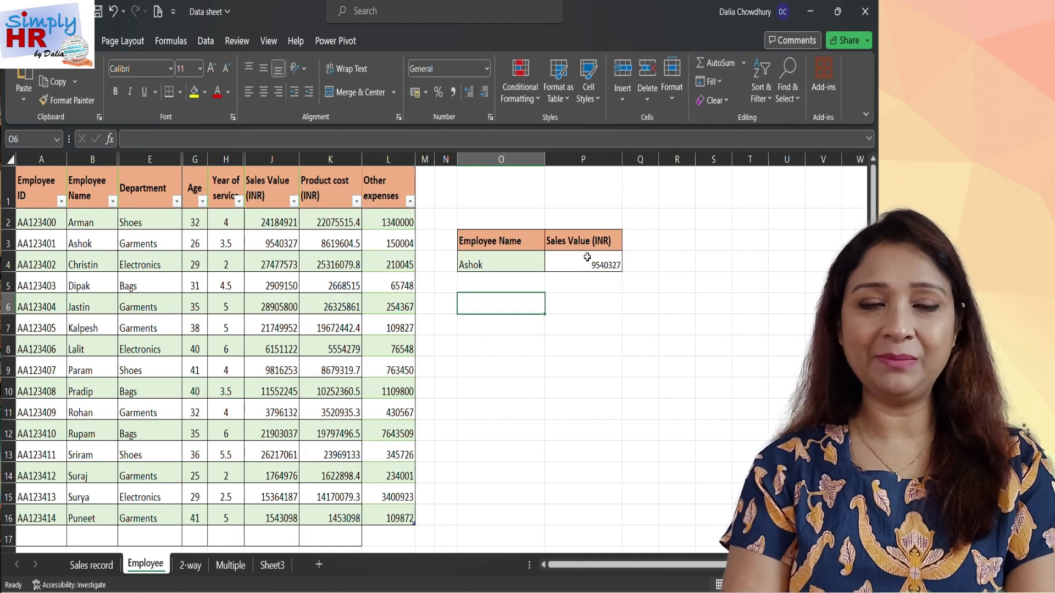
Step: Replace the name in O4 with a name that is not in the employee table
click(478, 268)
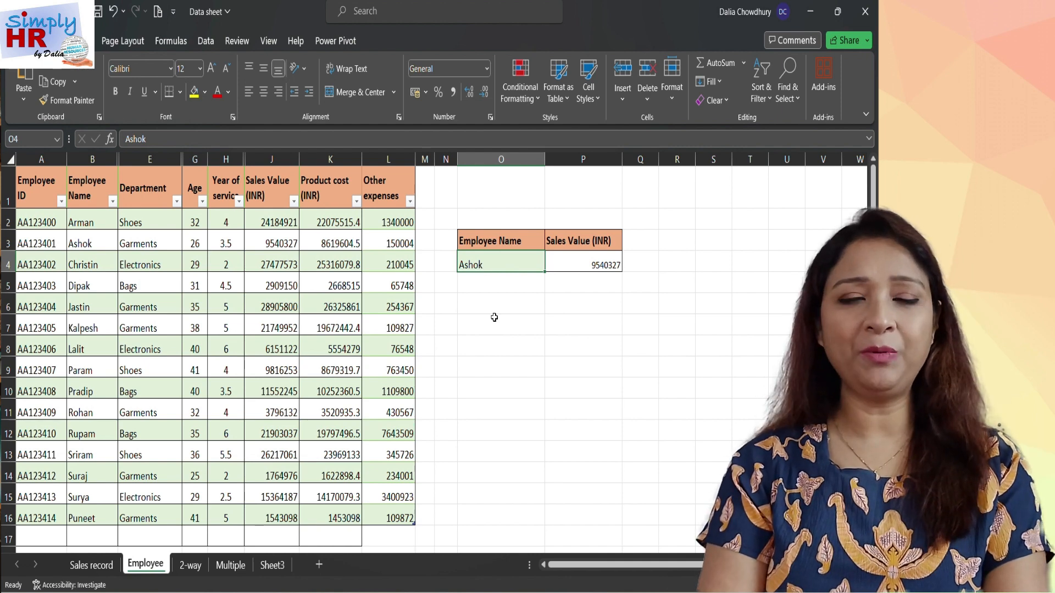
text(Dalia)
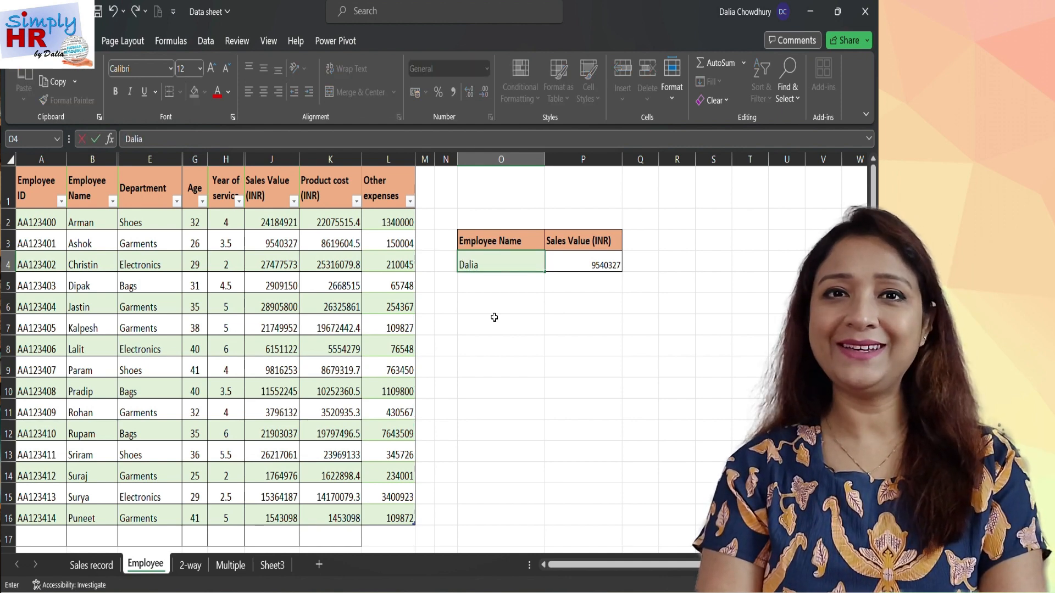
key(Return)
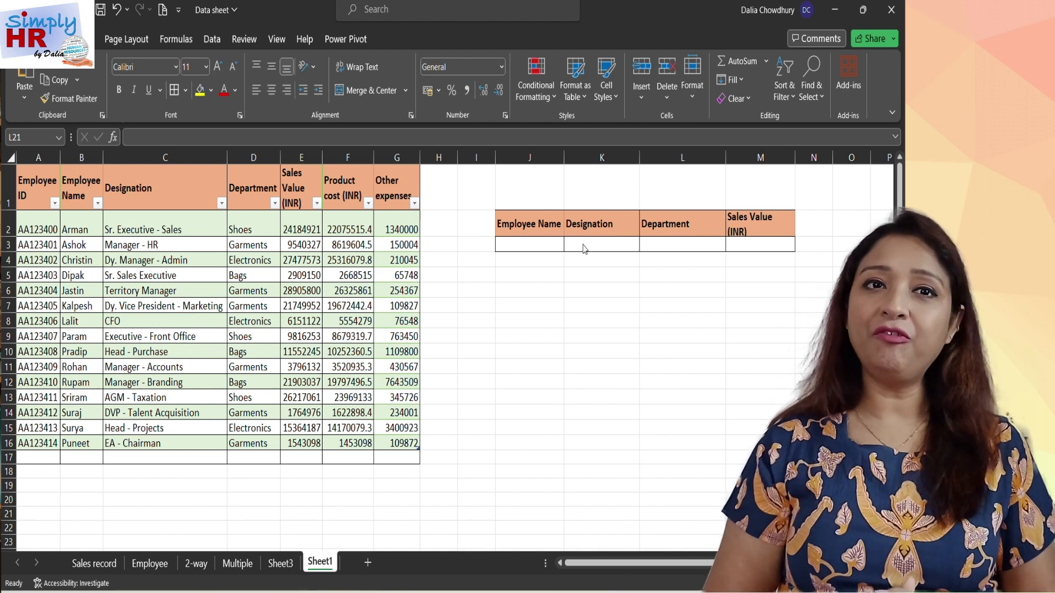
Step: Enter an employee's name from the table in J3 on Sheet1
click(545, 246)
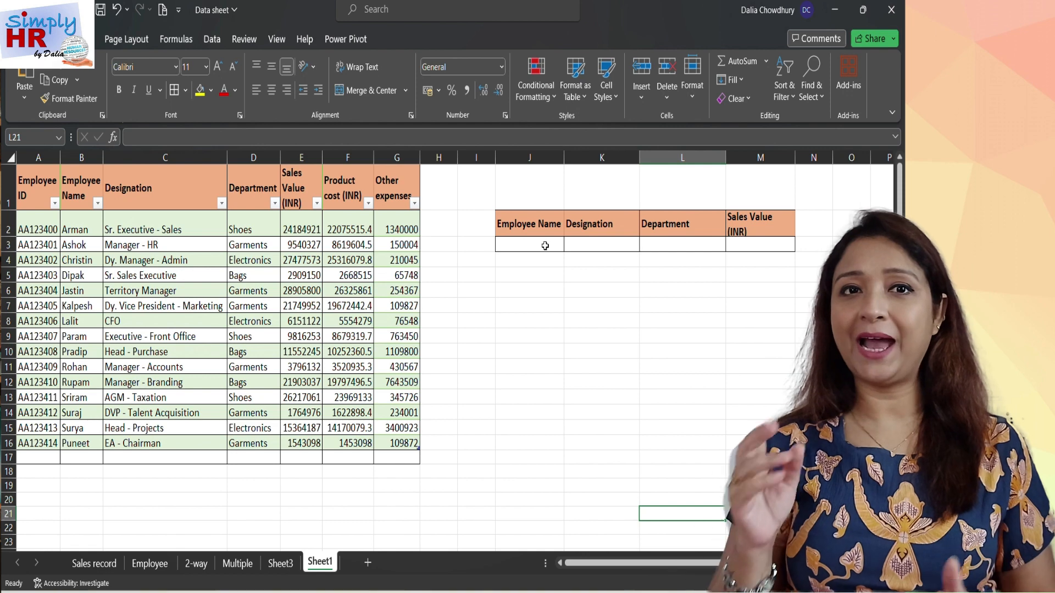
click(545, 246)
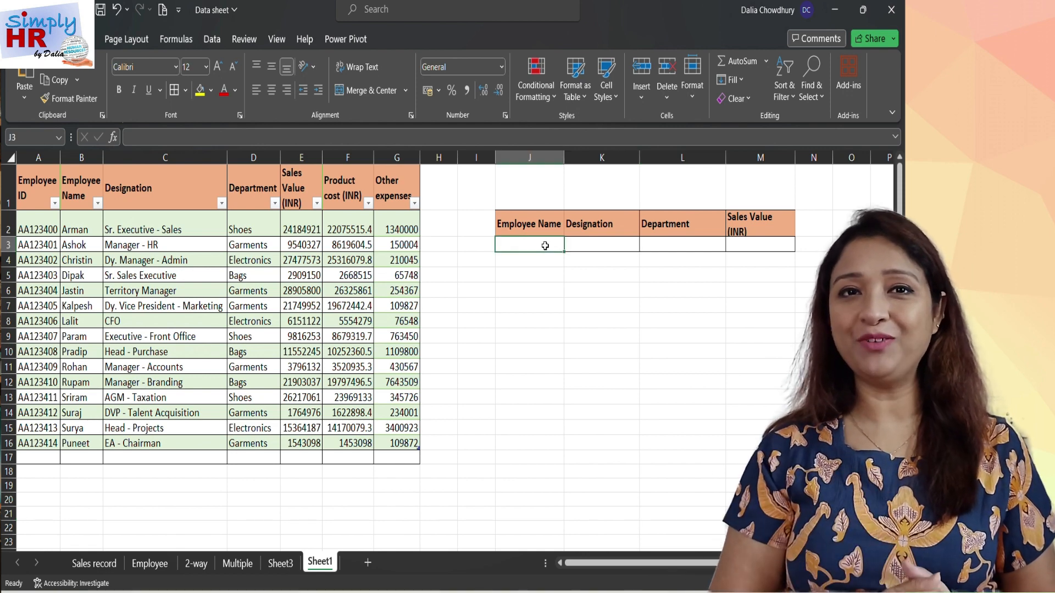
text(Dipak)
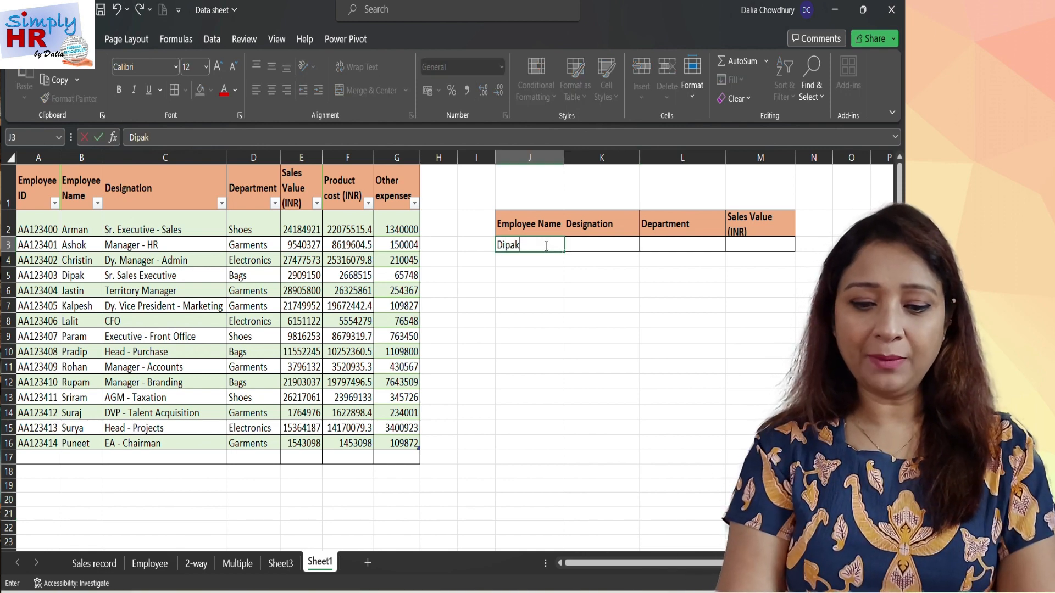
Step: Enter an XLOOKUP in K3 for J3 over Employee6[Employee Name], returning the Designation to Sales Value (INR) columns
click(572, 250)
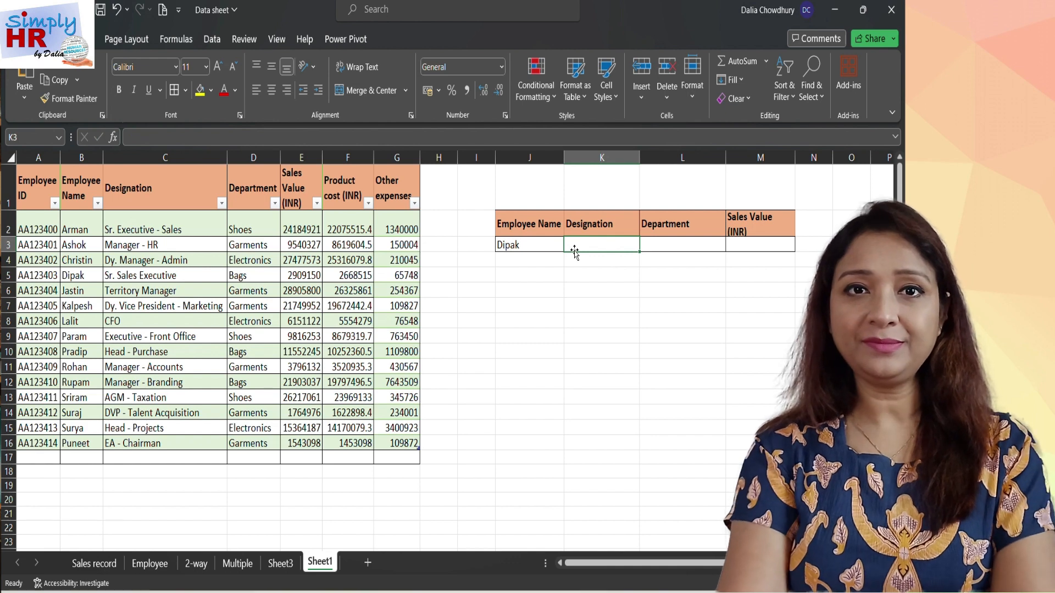
text(=xl)
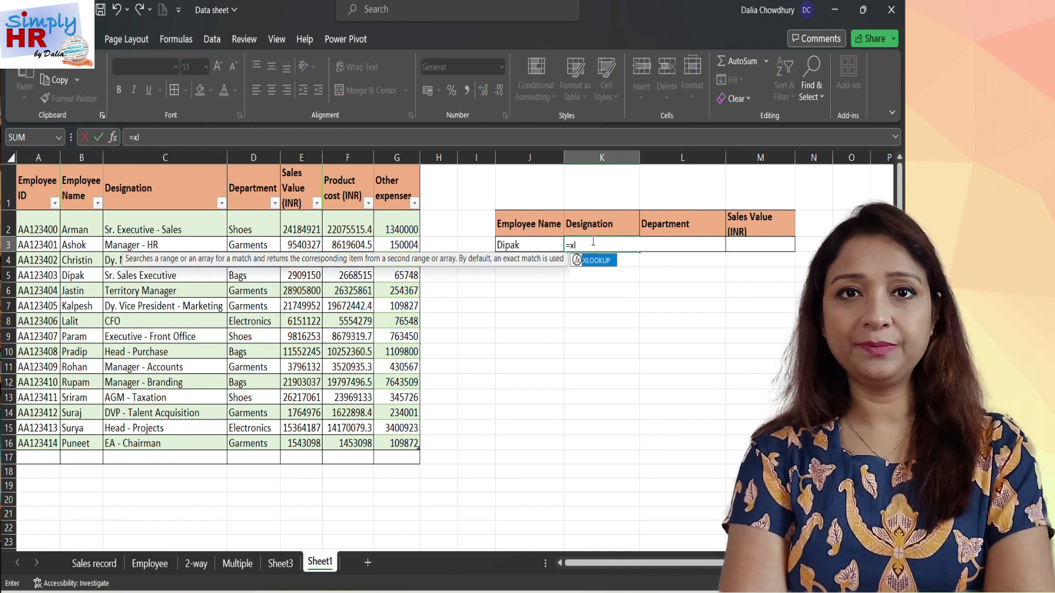
double_click(595, 260)
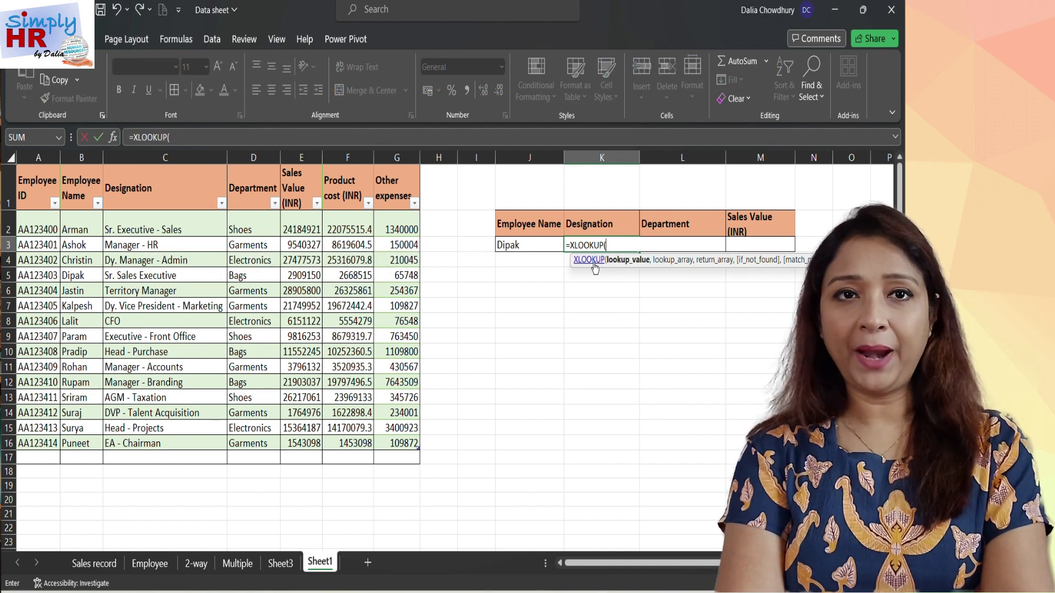
click(521, 241)
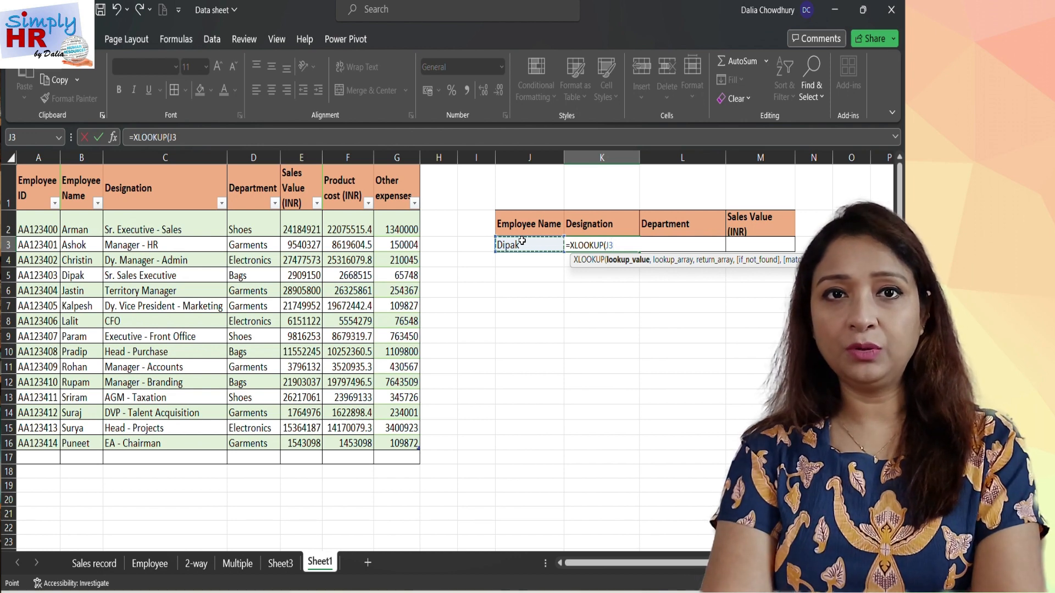
text(,)
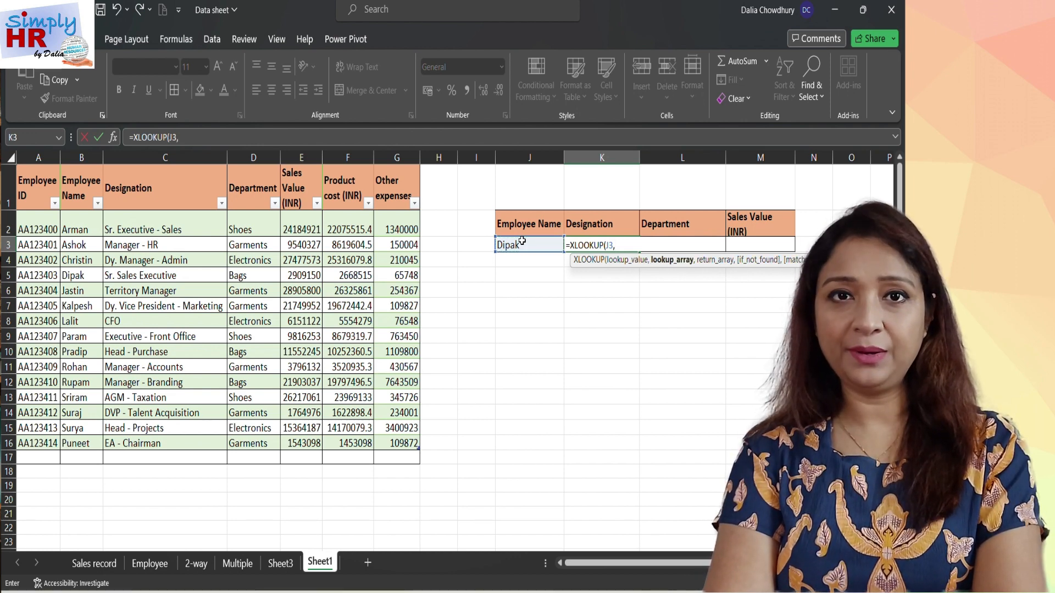
drag(82, 222, 83, 448)
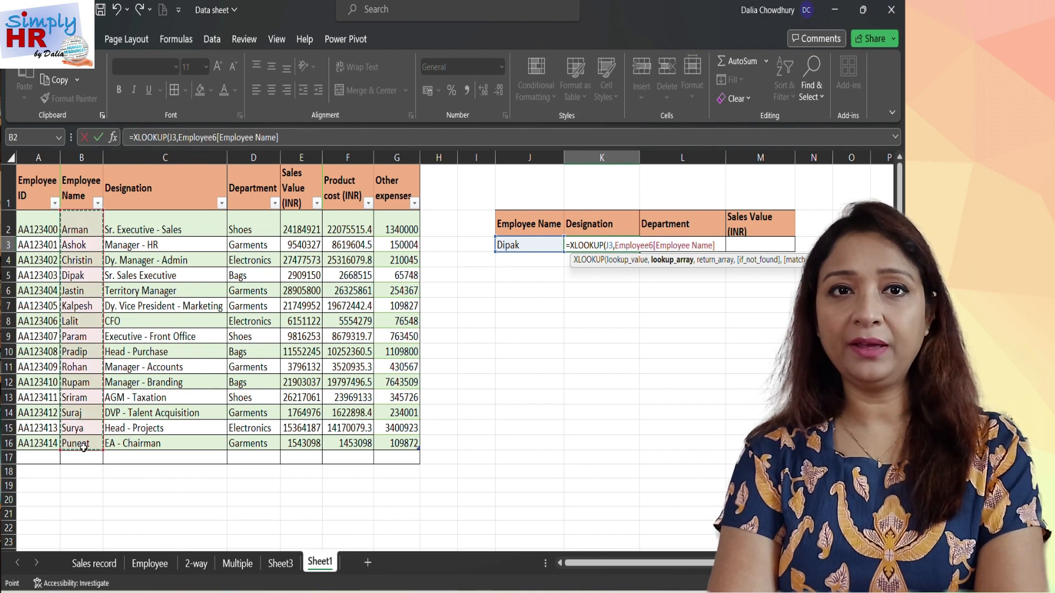
text(,)
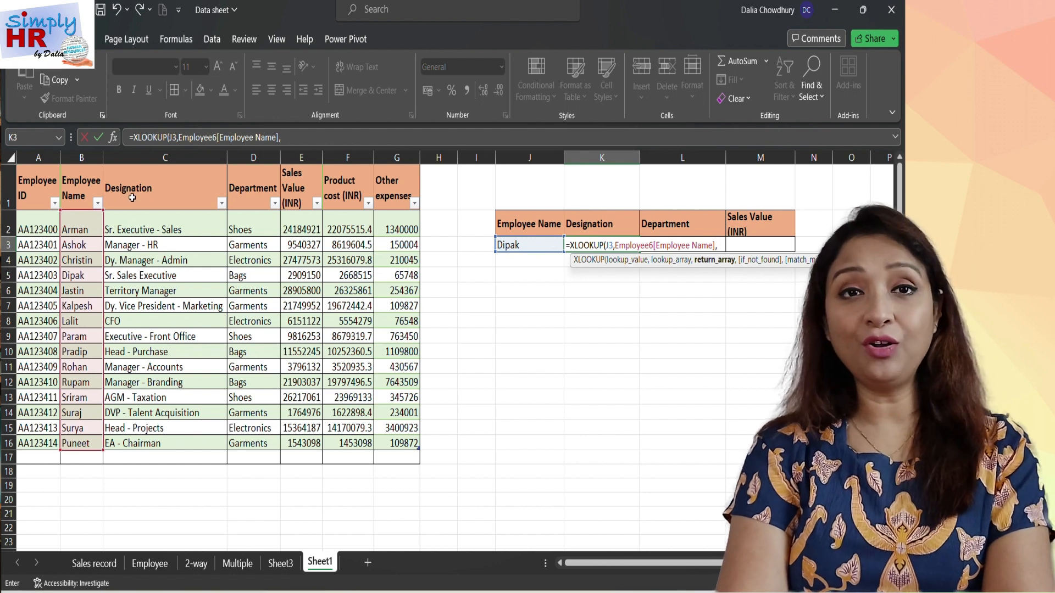
drag(129, 226, 305, 446)
key(Return)
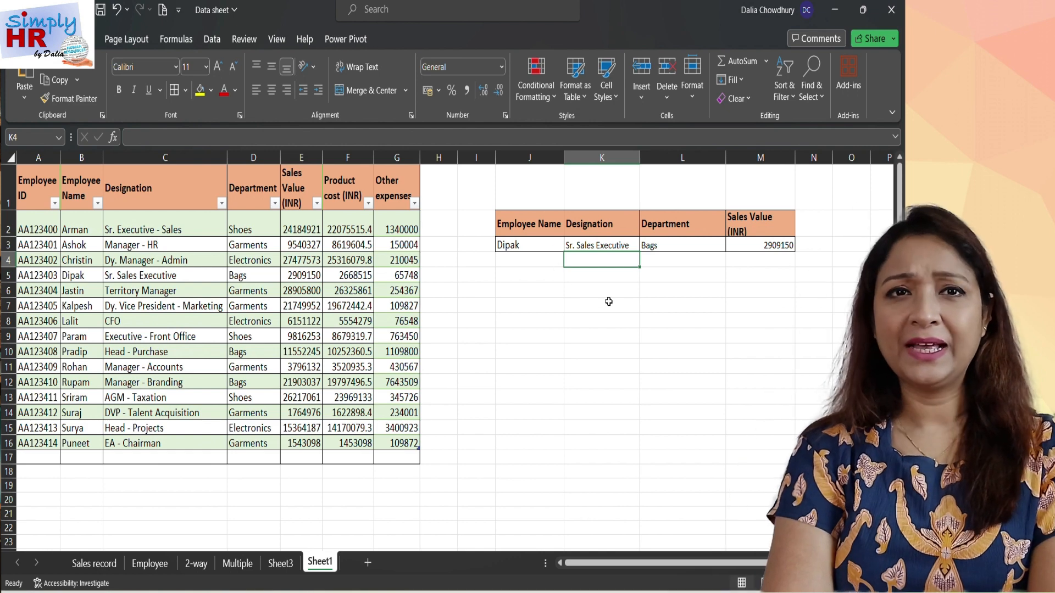
Step: Replace the employee name in J3 with other names from the table to retrieve their details
drag(596, 245, 747, 255)
click(527, 245)
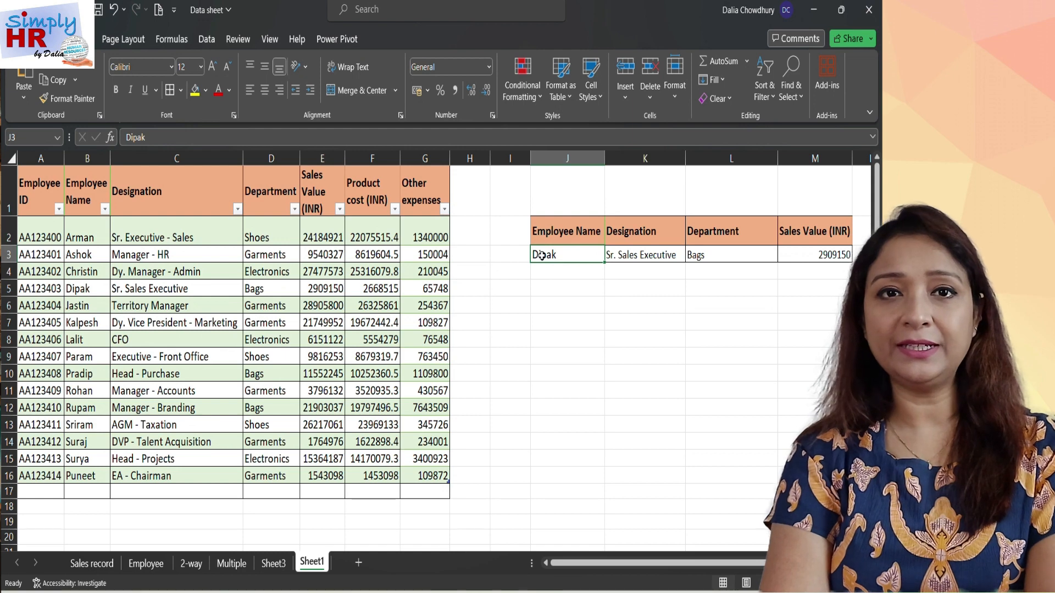
text(Lalit)
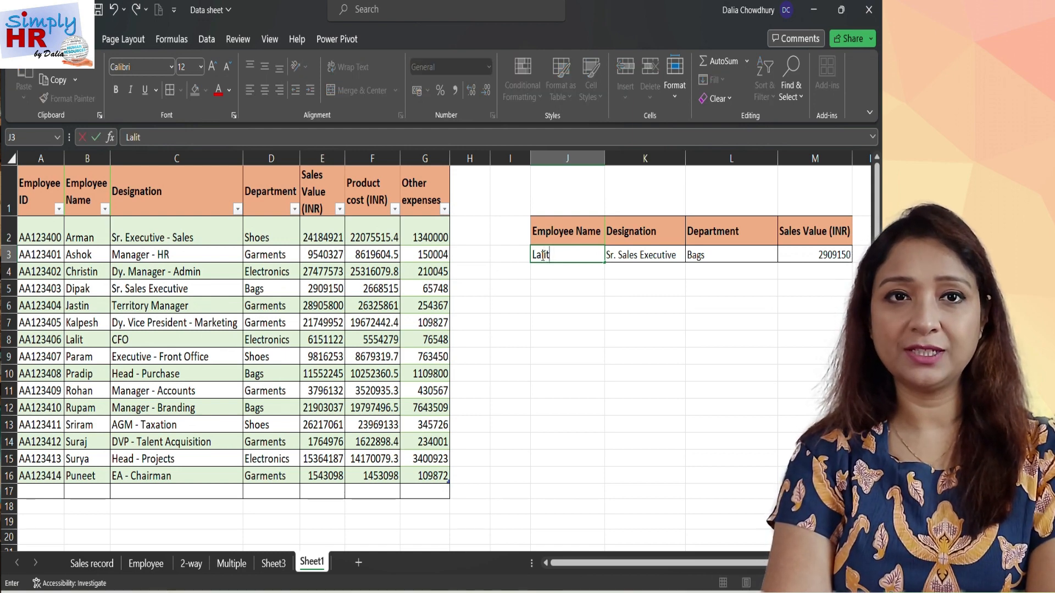
key(Return)
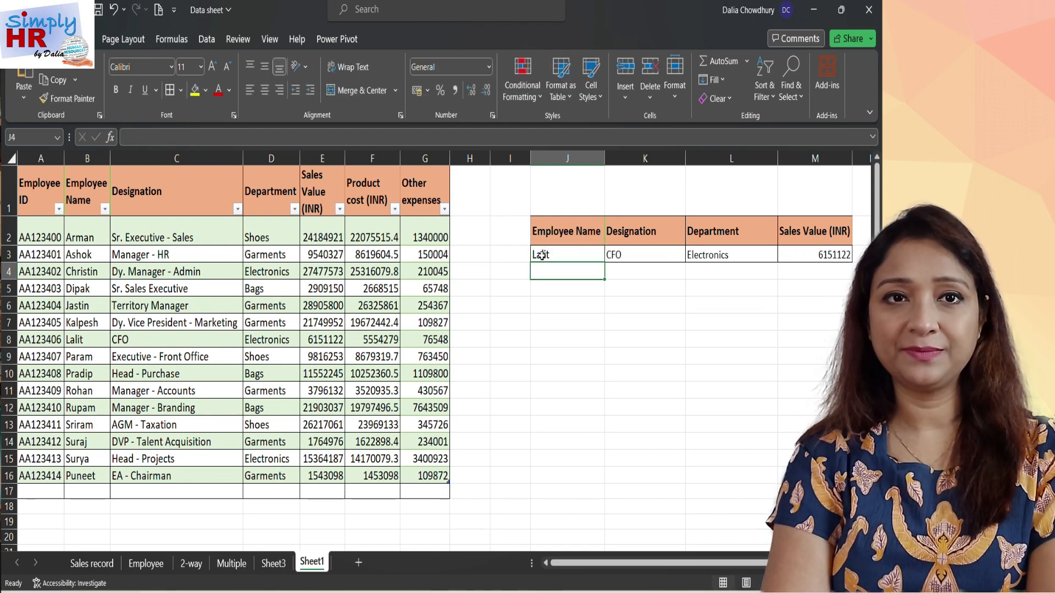
drag(70, 343, 332, 341)
click(614, 335)
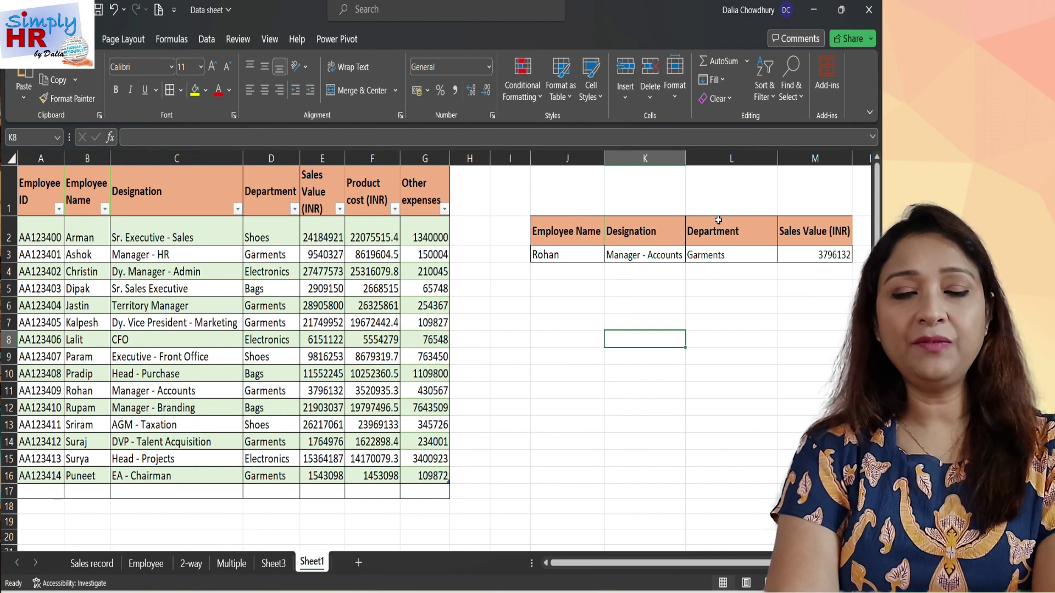
Step: Try to delete the spilled Department value in L3
click(704, 256)
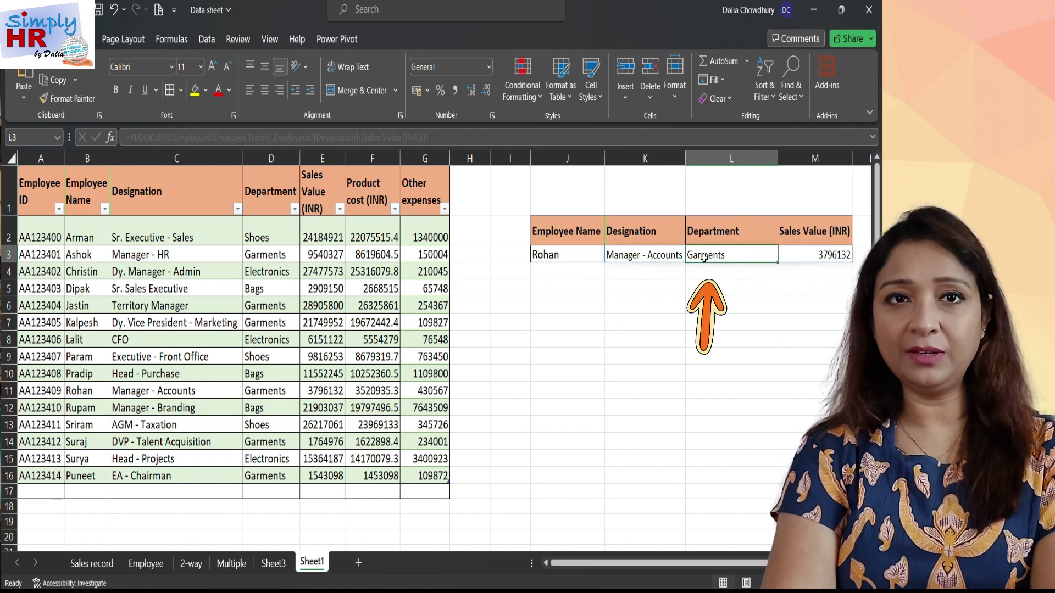
key(Delete)
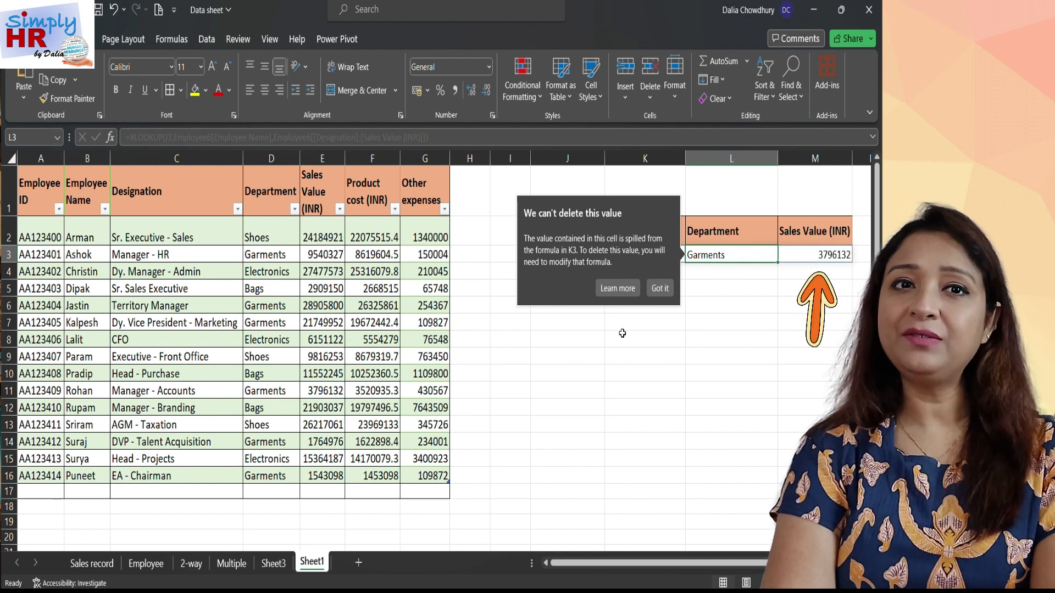
click(661, 294)
key(Right)
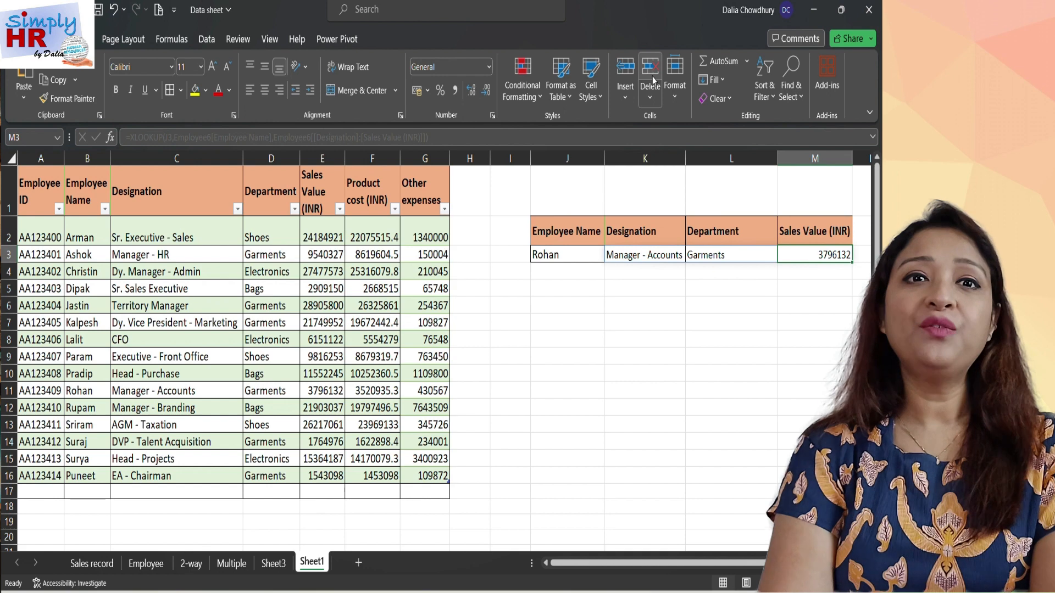
Step: Delete the XLOOKUP formula in K3, and undo the deletion
click(627, 254)
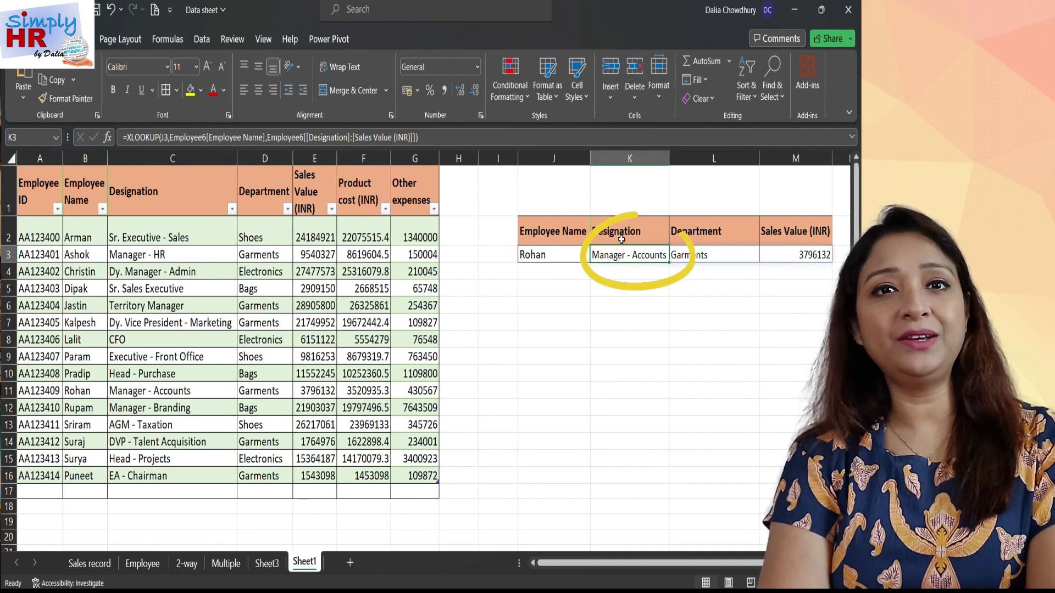
click(633, 69)
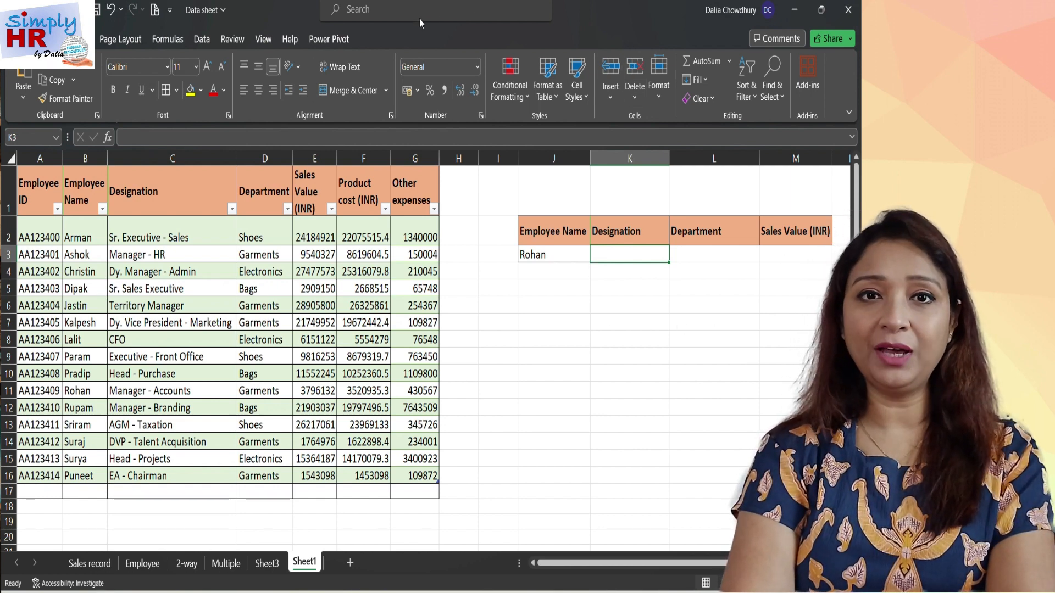
key(ctrl+z)
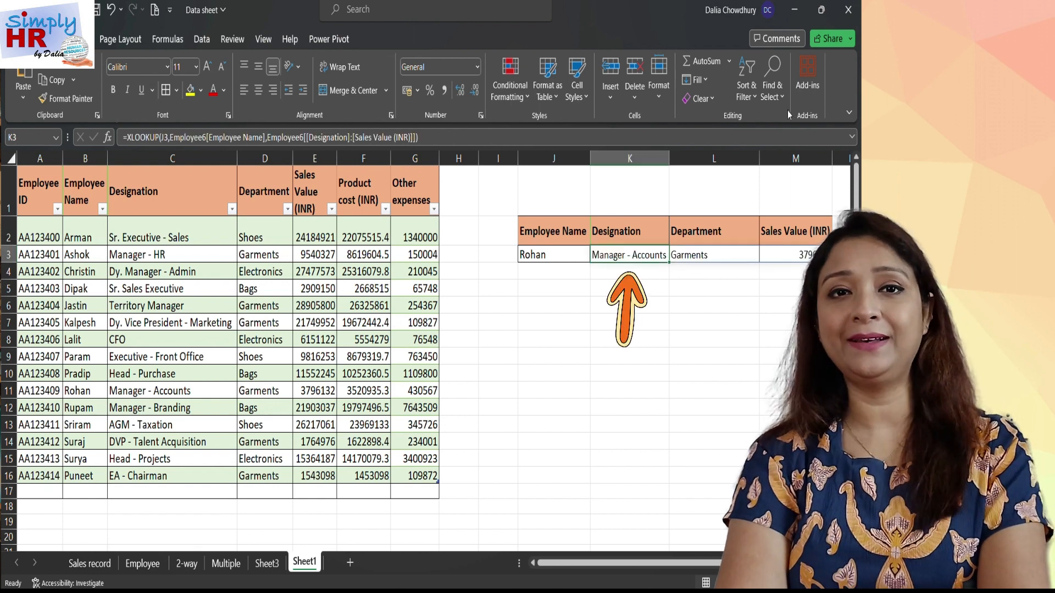
click(634, 70)
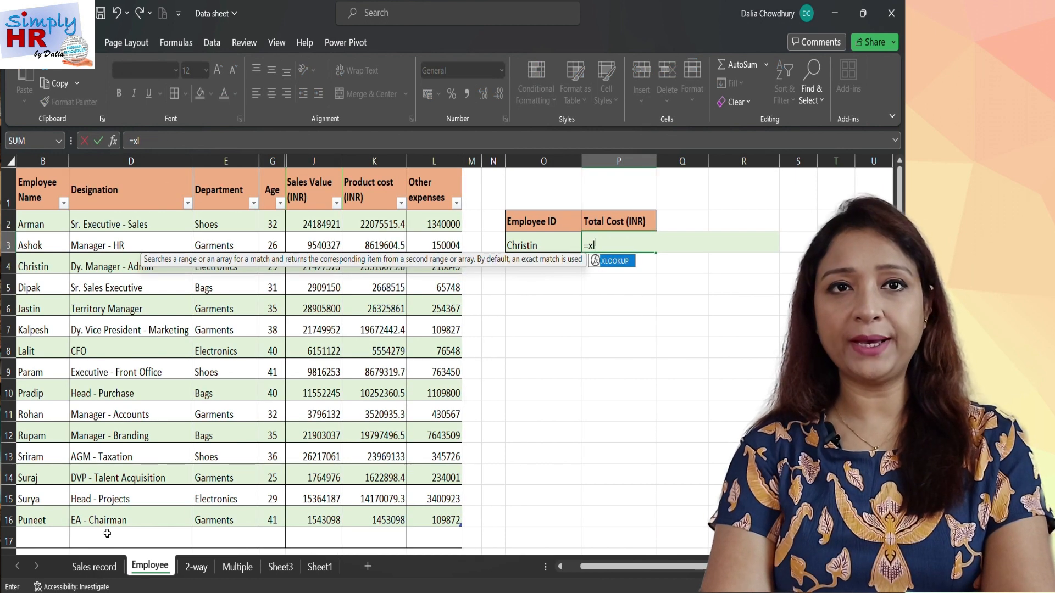
Step: Enter =XLOOKUP(O3,B:B,K:K+L:L) in P3 of the Employee sheet to return the employee's total cost
double_click(610, 261)
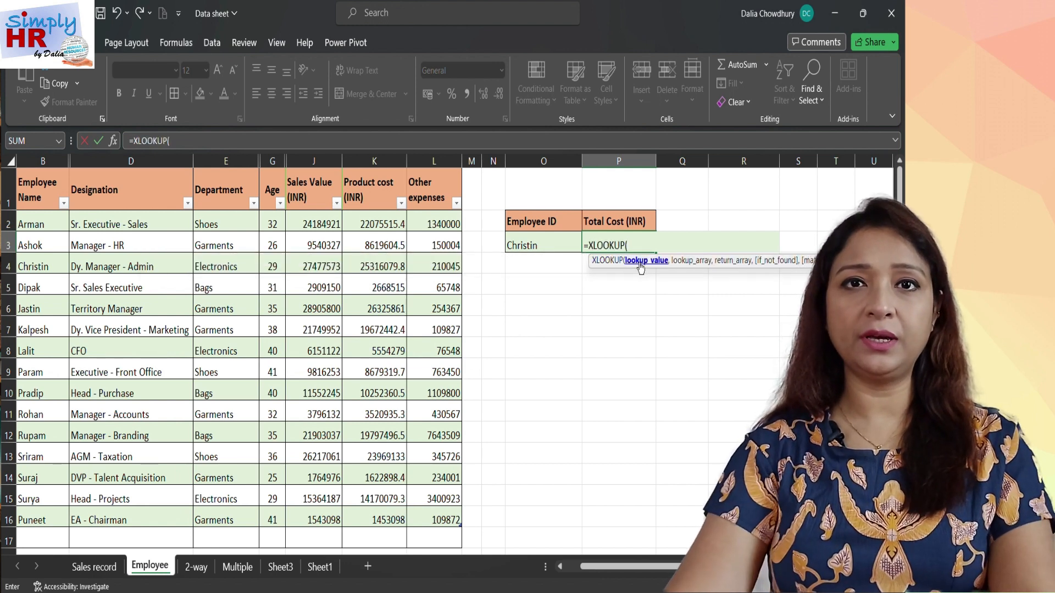
click(531, 242)
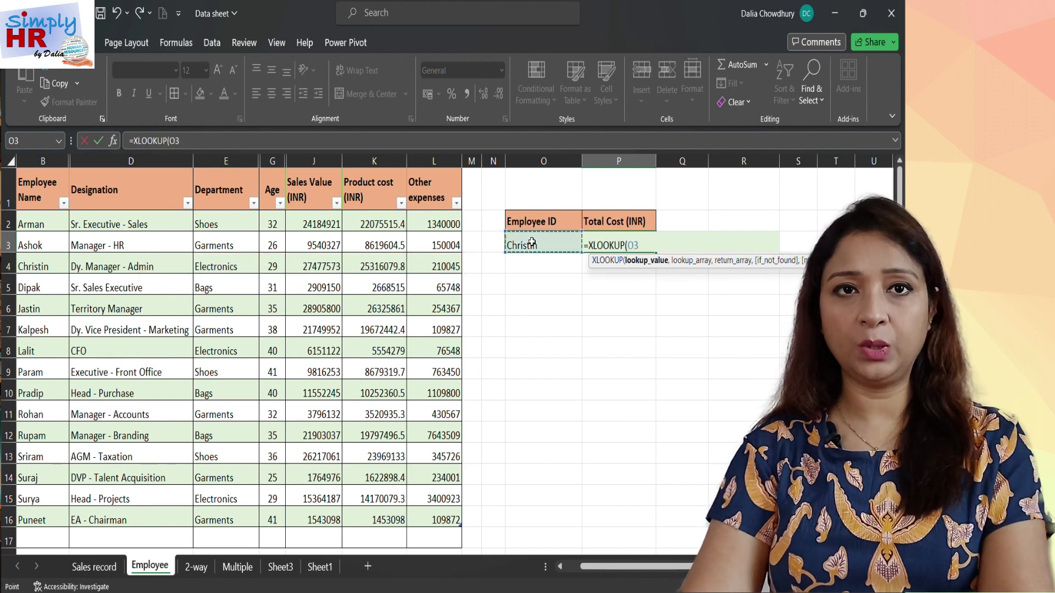
text(,)
click(34, 159)
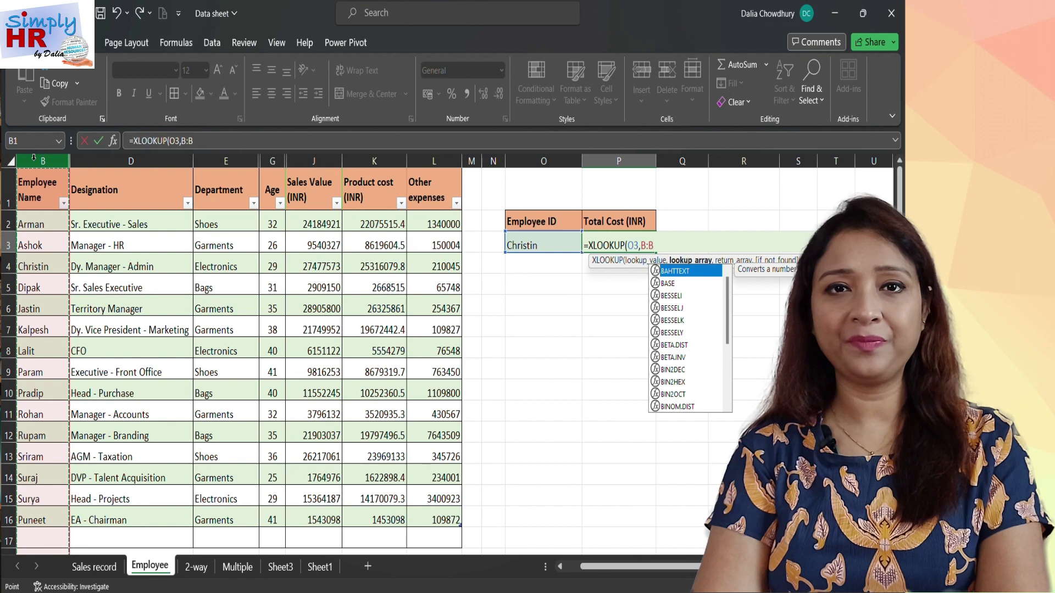
text(,)
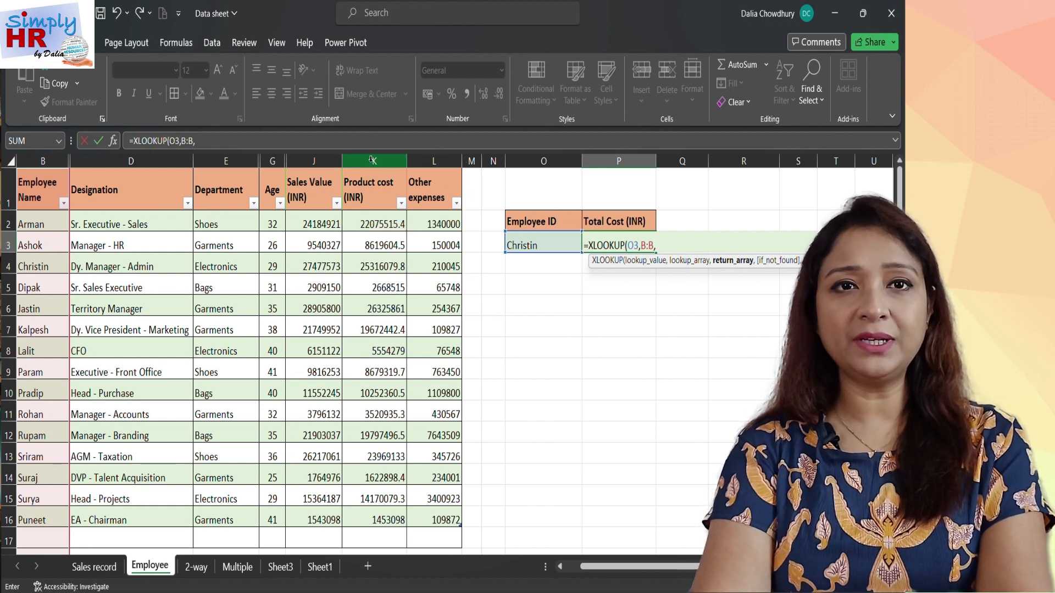
click(372, 160)
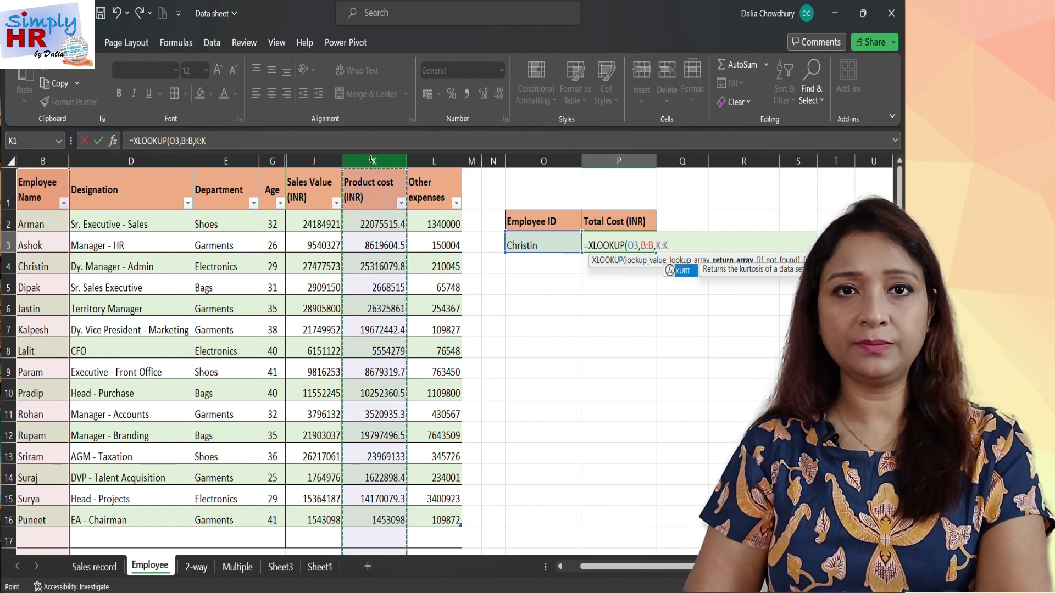
text(+)
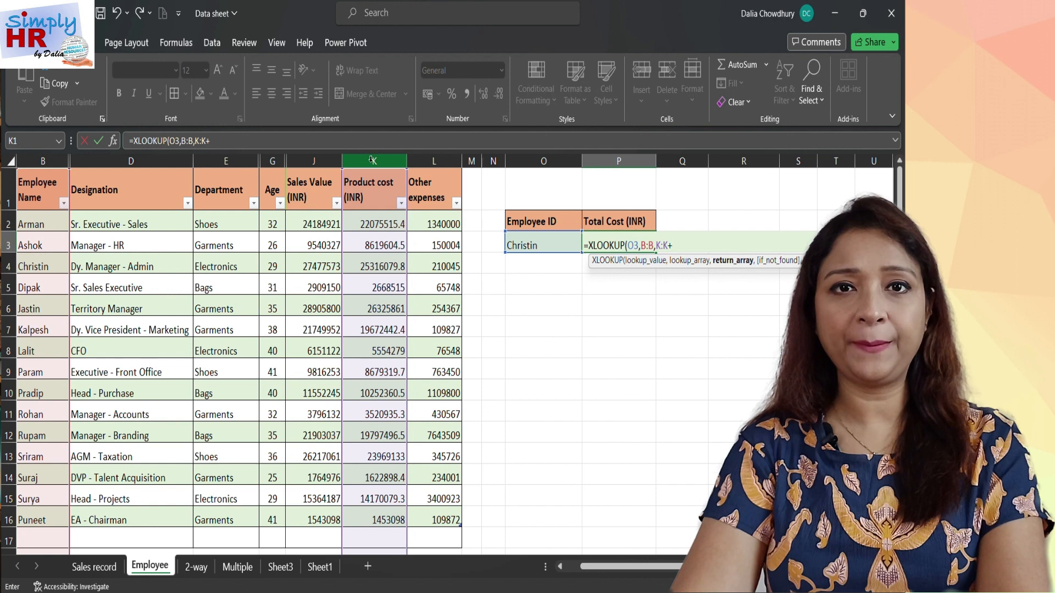
click(425, 163)
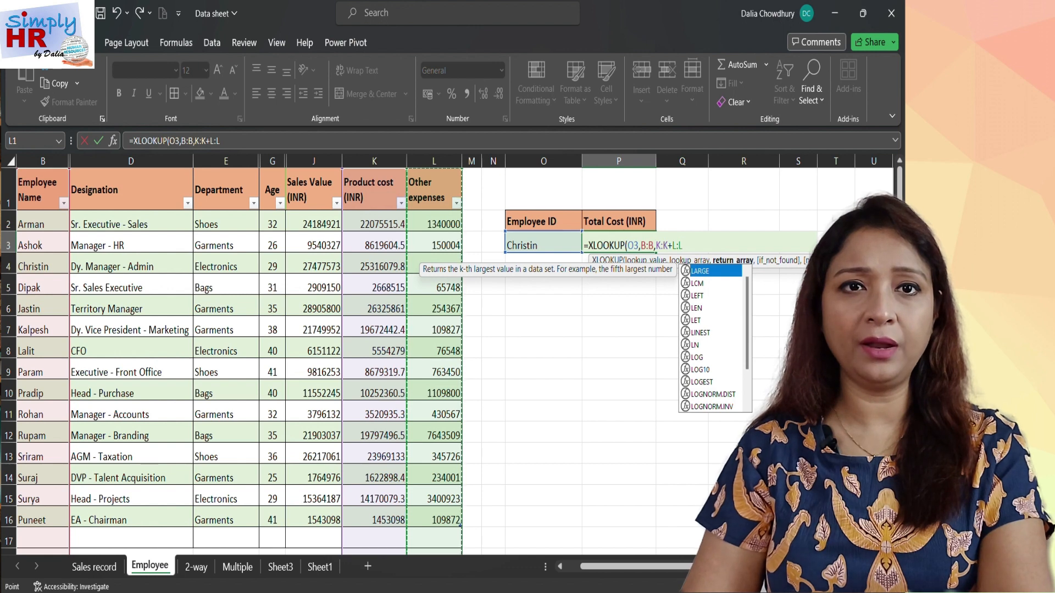
text())
key(Return)
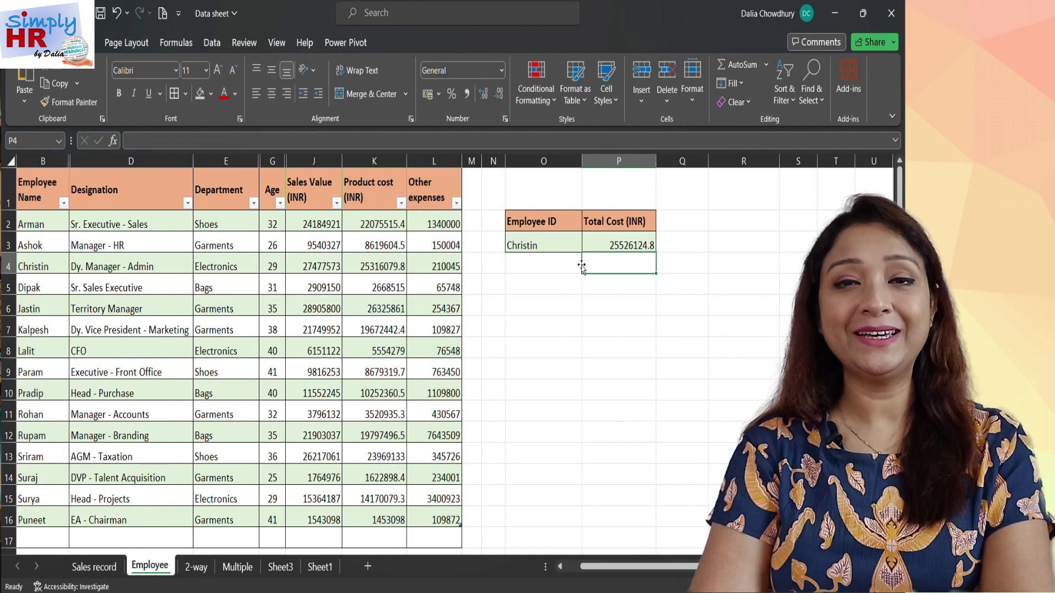
Step: In P4, add the Product cost in K4 and the Other expenses in L4 to cross-check the total cost
text(=)
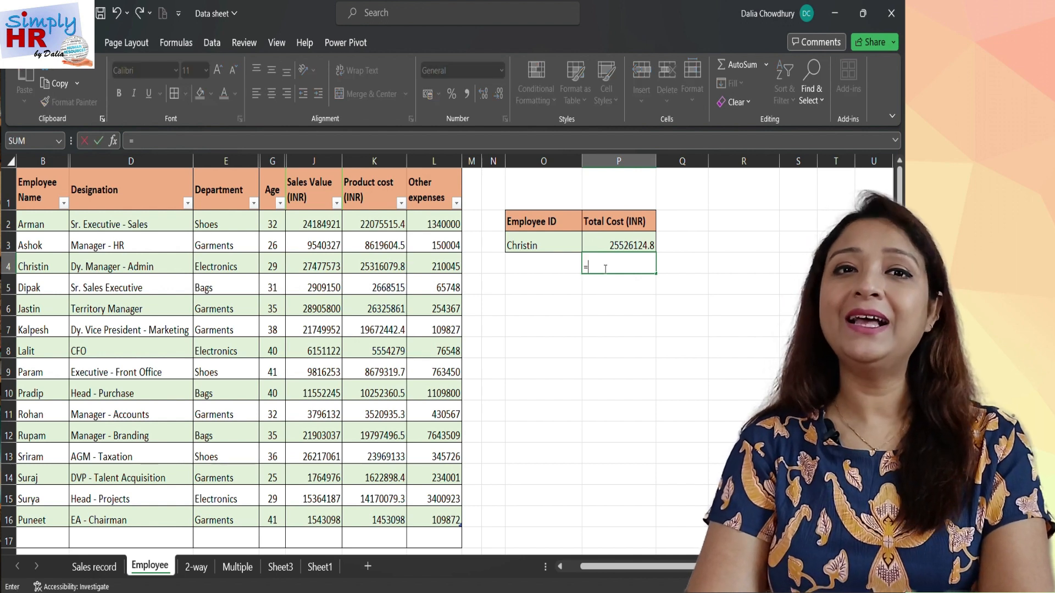
click(366, 262)
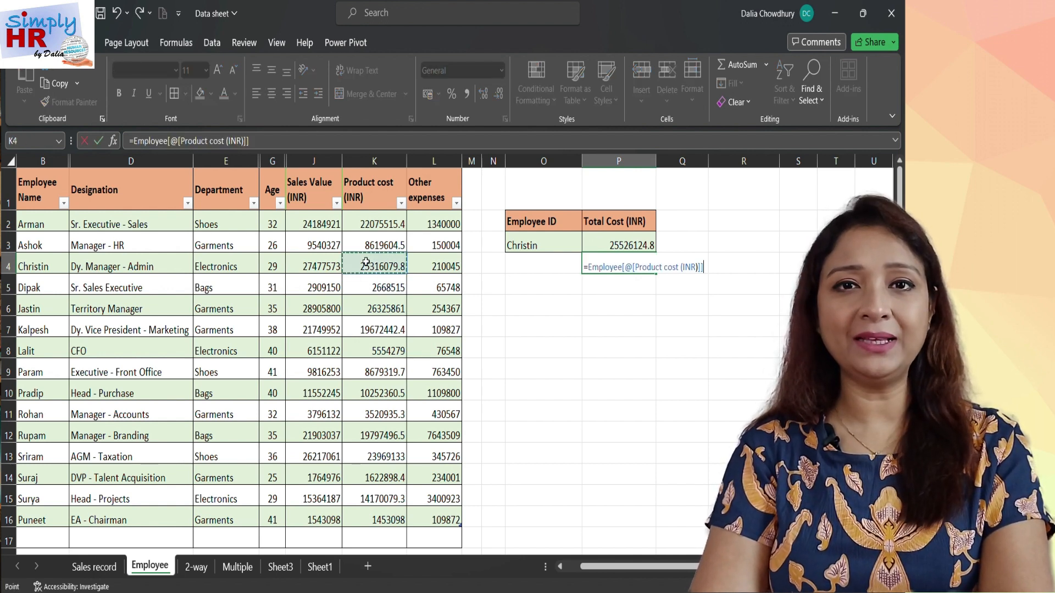
text(+)
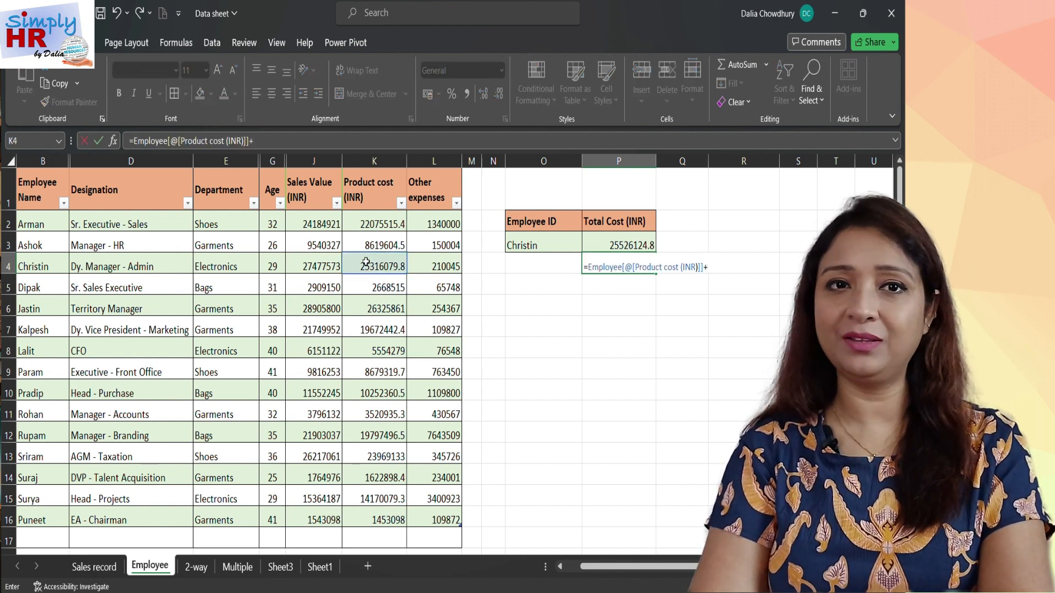
click(417, 265)
key(Return)
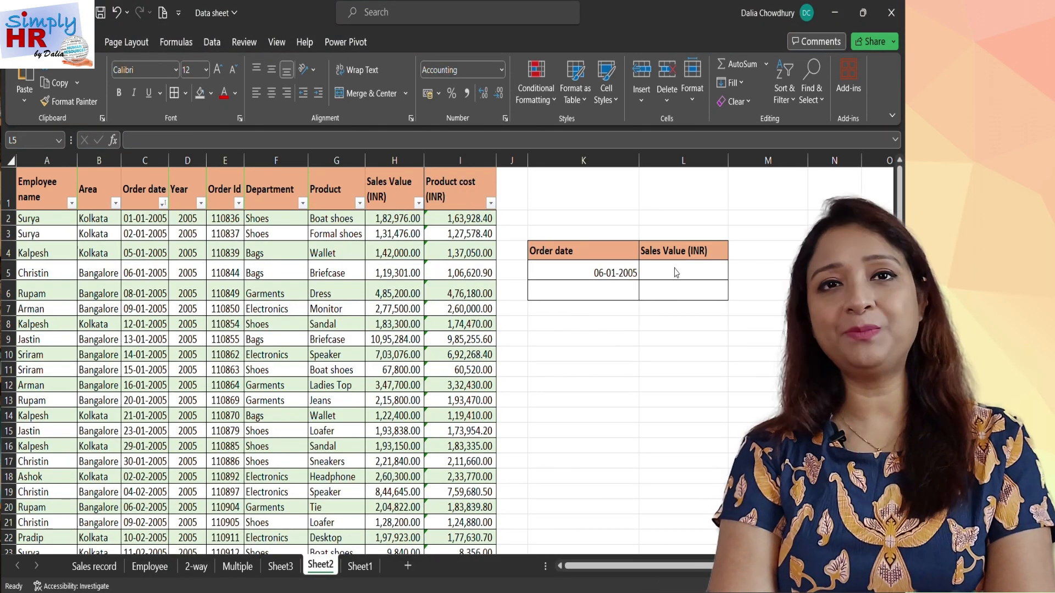
Step: Enter =XLOOKUP(K5,C:C,H:H) in L5 of Sheet2 to return the Sales Value for the order date
click(659, 270)
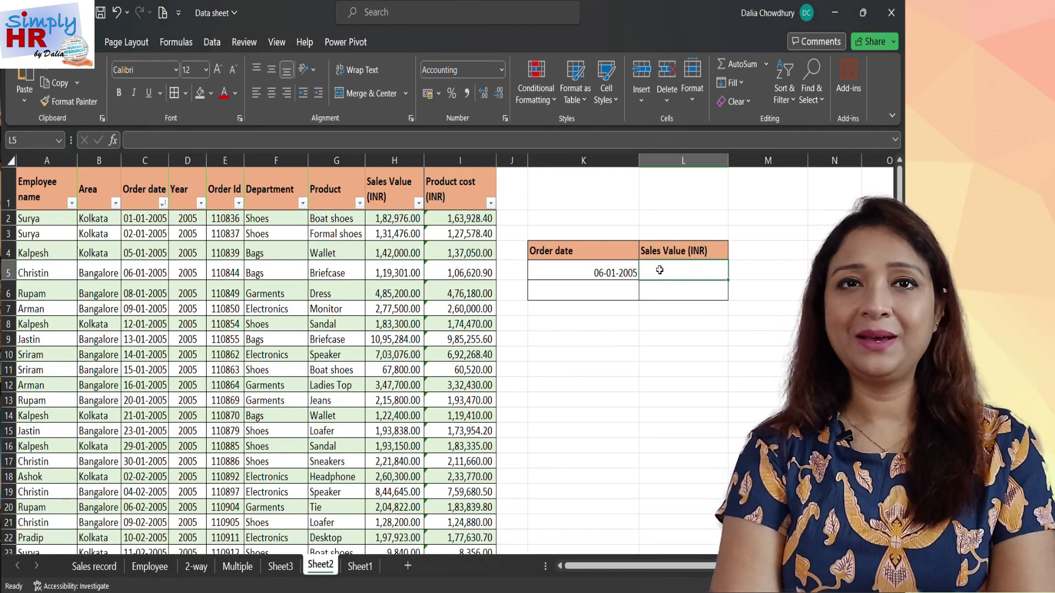
text(=xl)
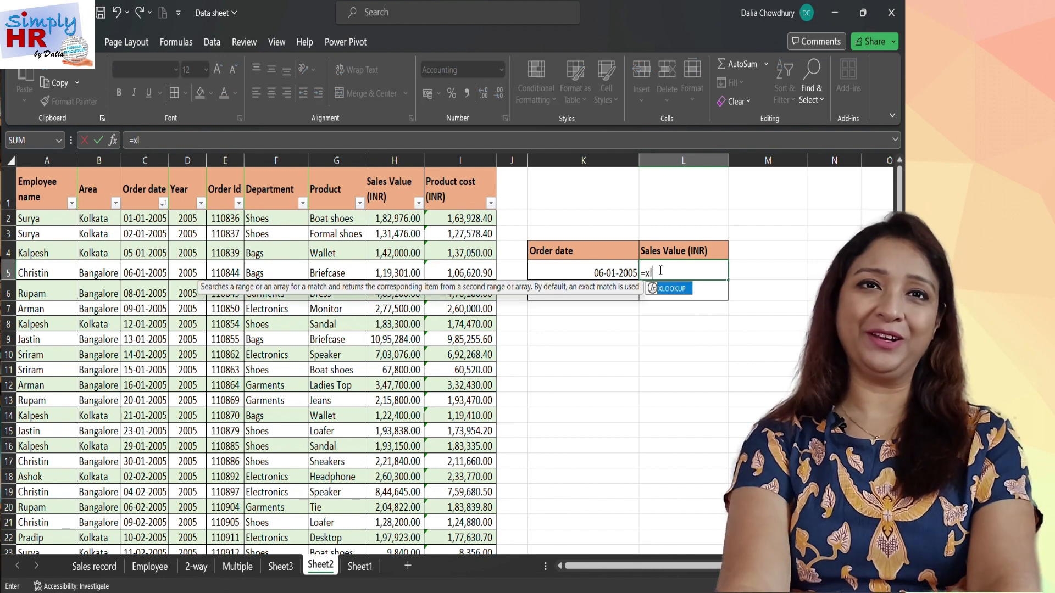
double_click(667, 289)
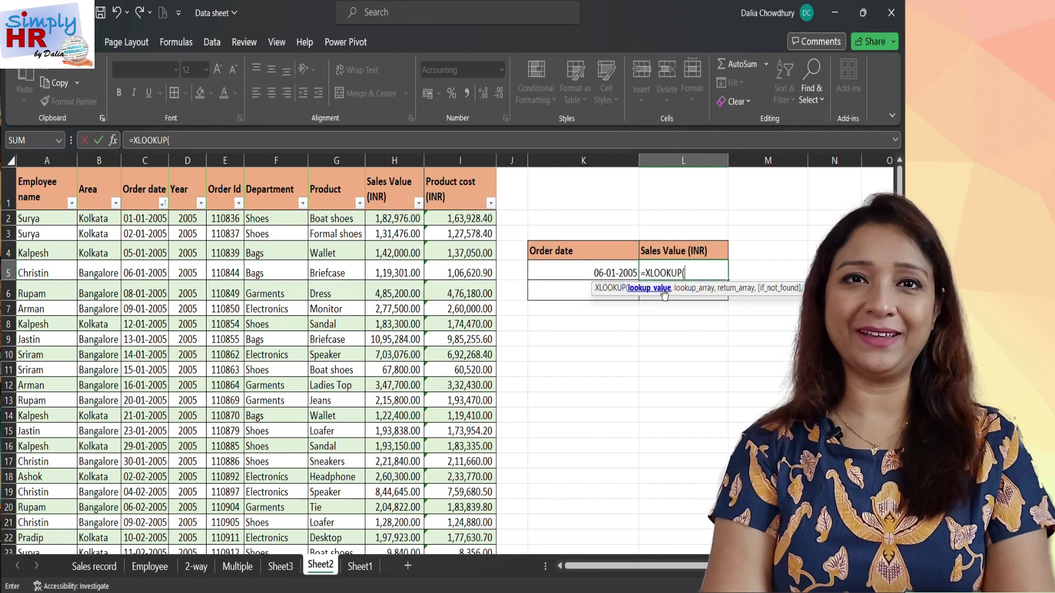
click(609, 270)
text(,)
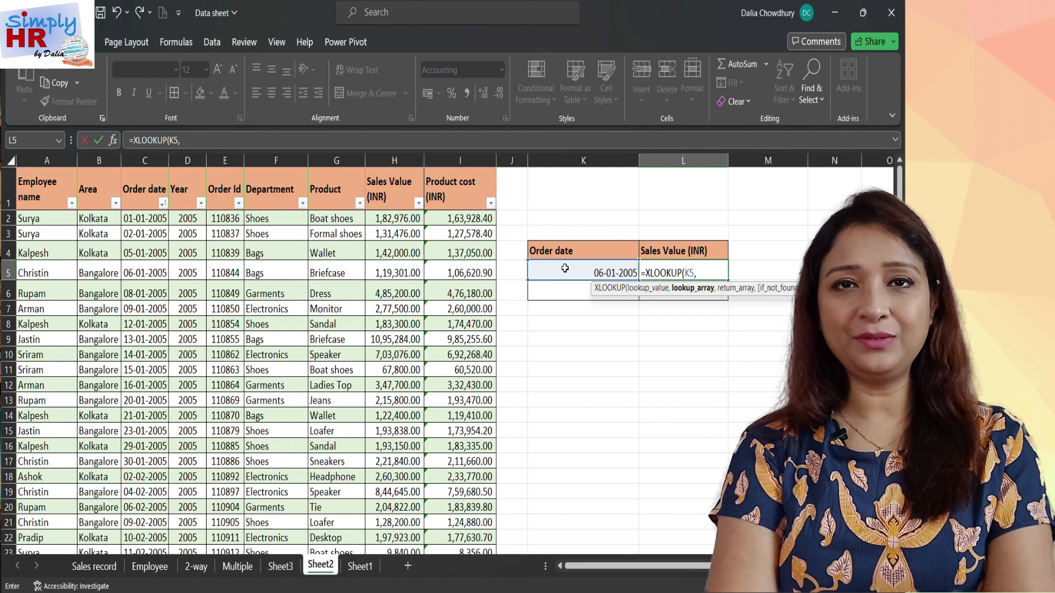
click(141, 159)
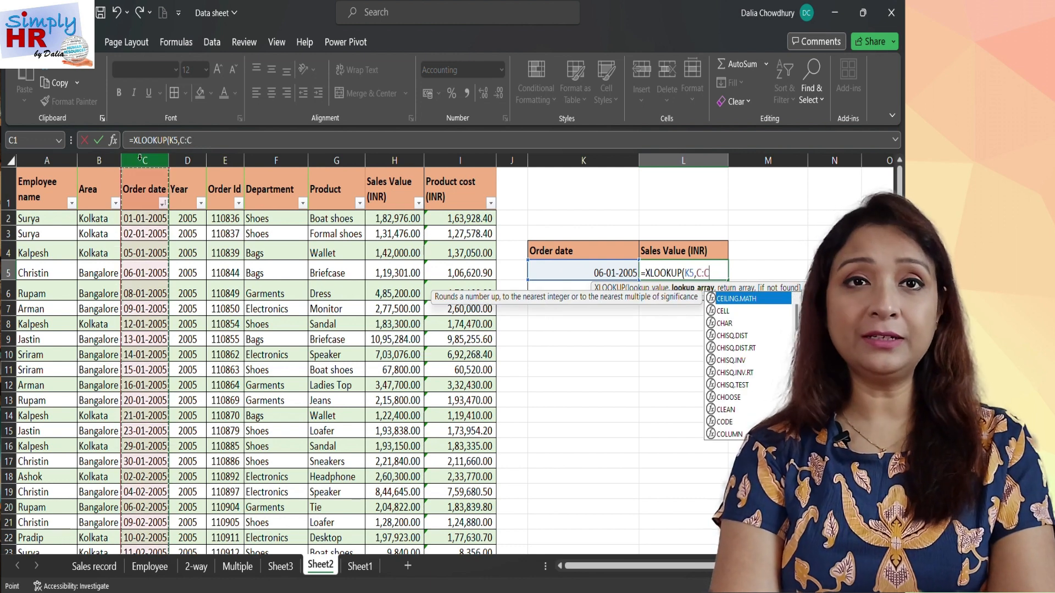
text(,H:H)
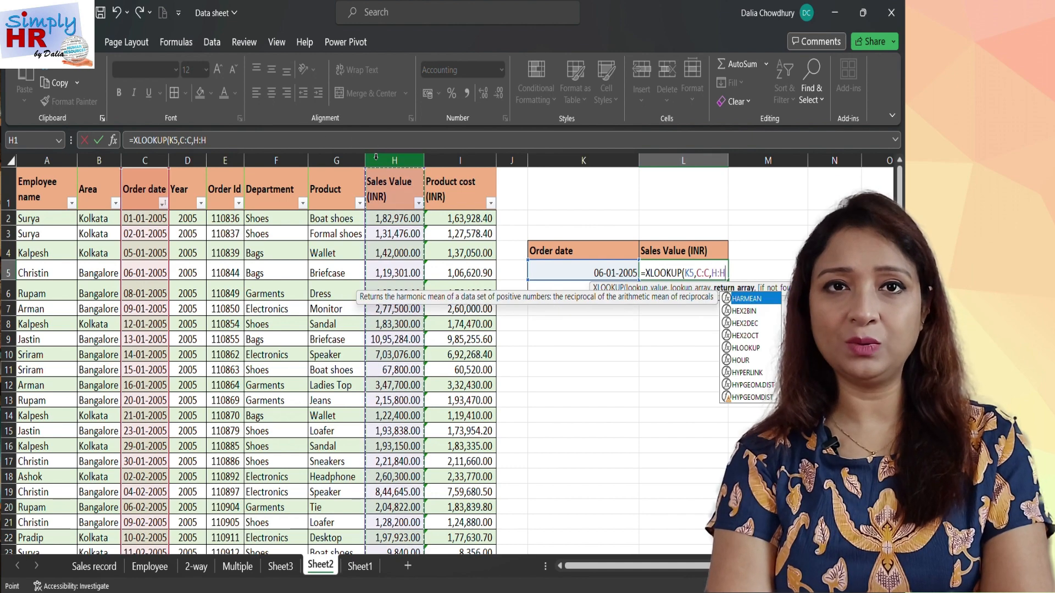
click(376, 158)
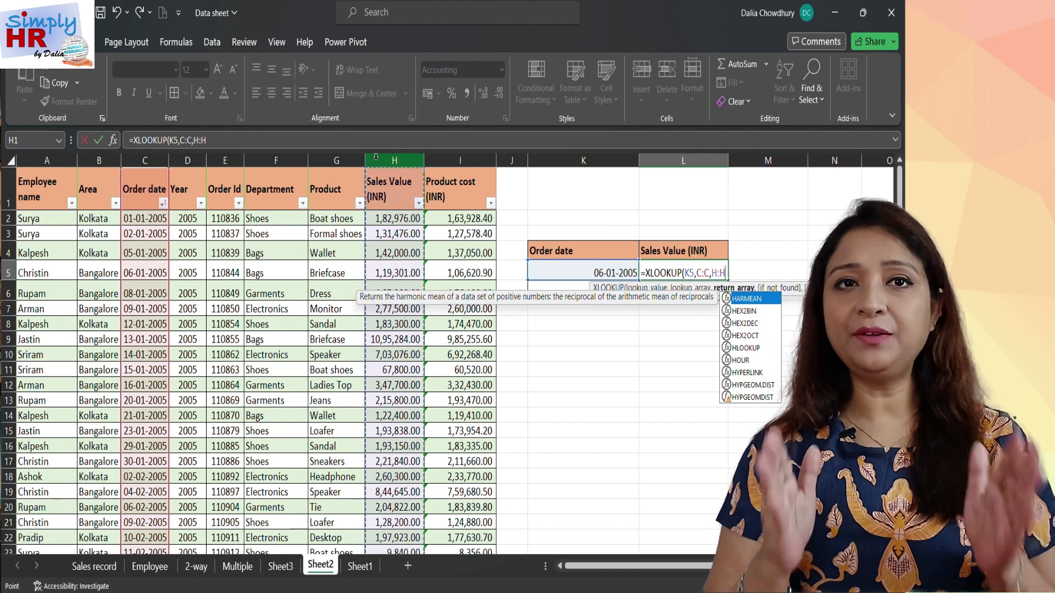
text())
key(Return)
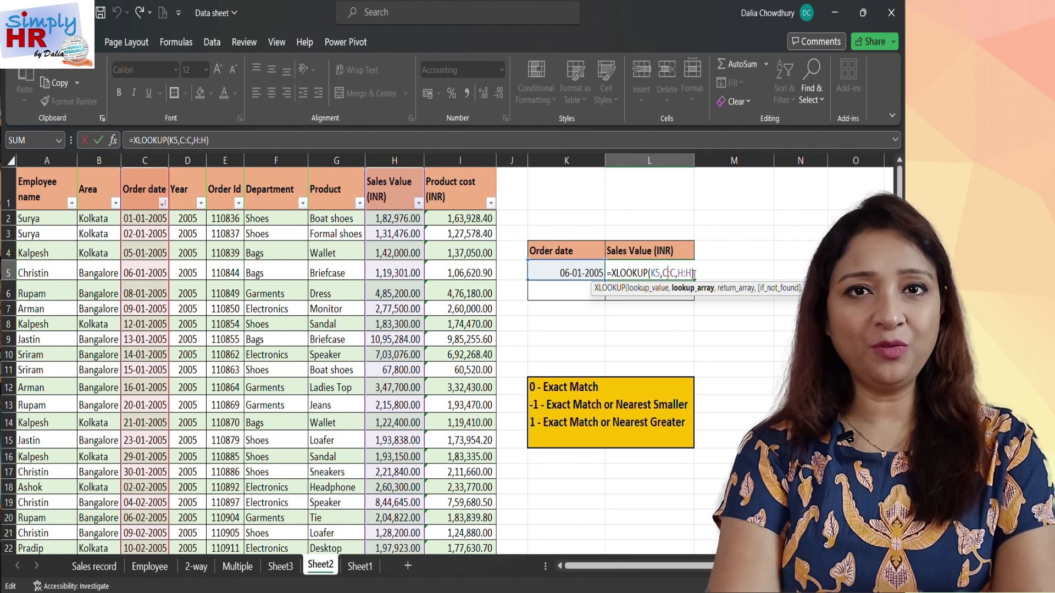
Step: Add match mode -1 to the XLOOKUP in L5, making it =XLOOKUP(K5,C:C,H:H,,-1), and check it against the source row for that order date
click(696, 274)
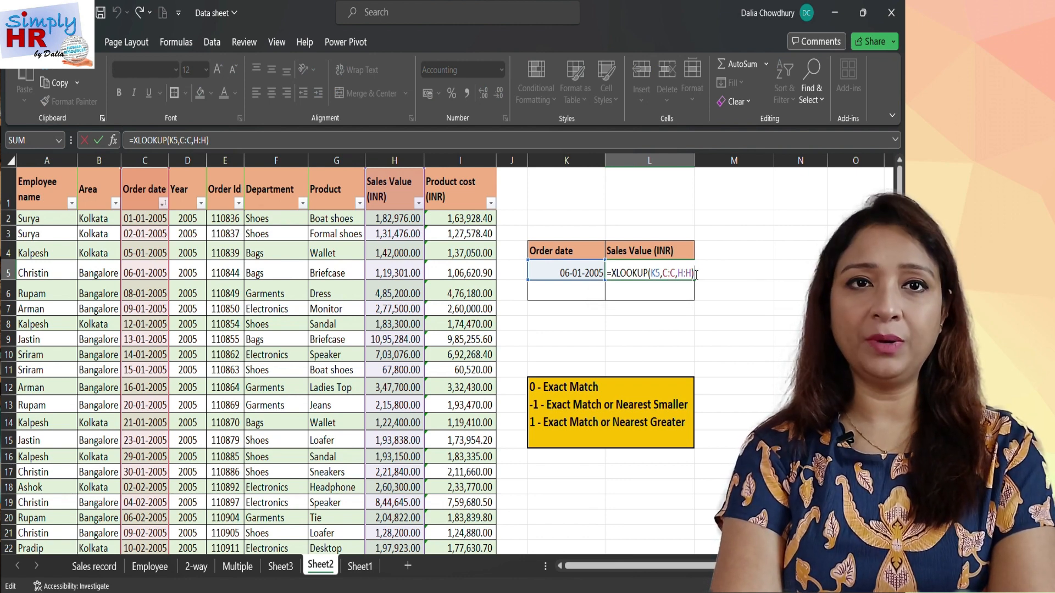
key(BackSpace)
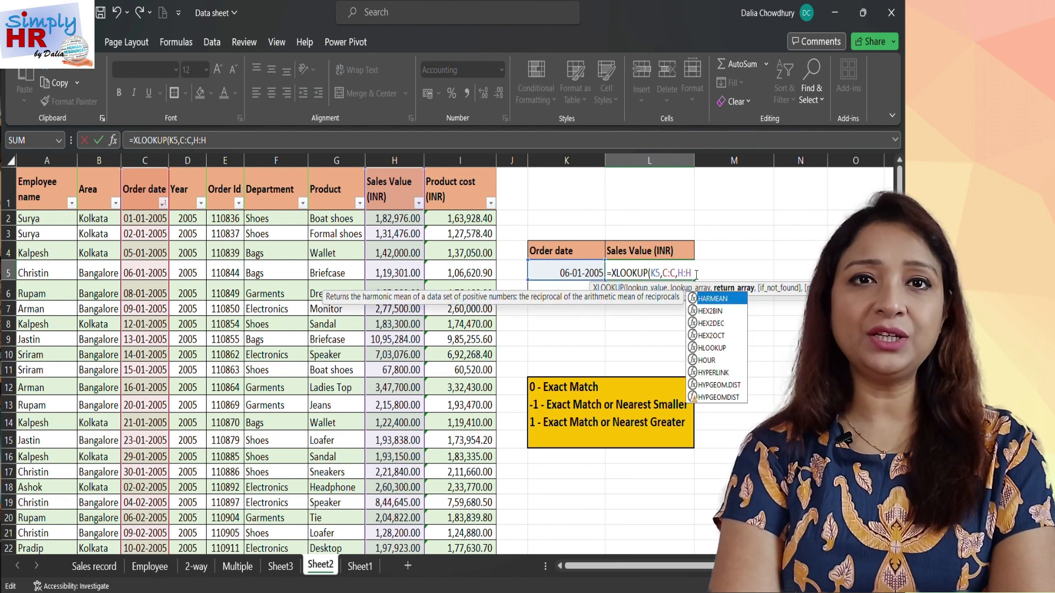
text(,)
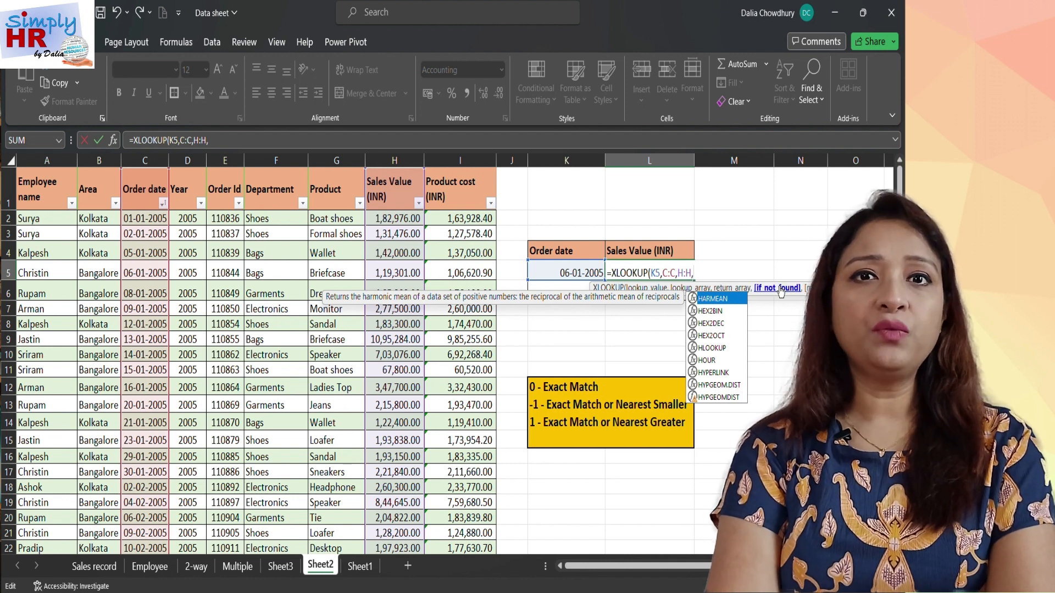
text(,)
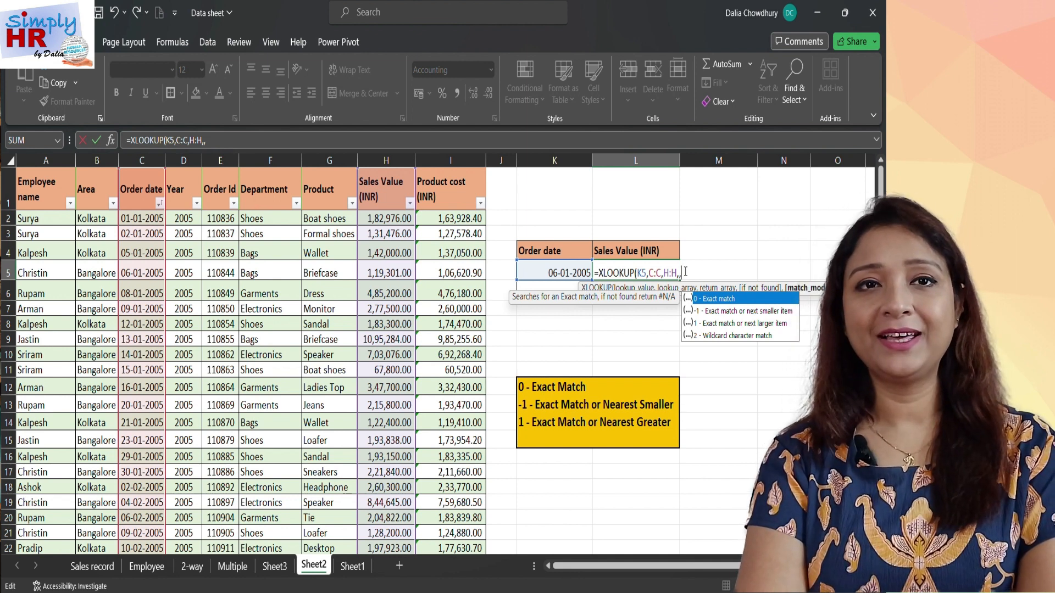
text(-1)
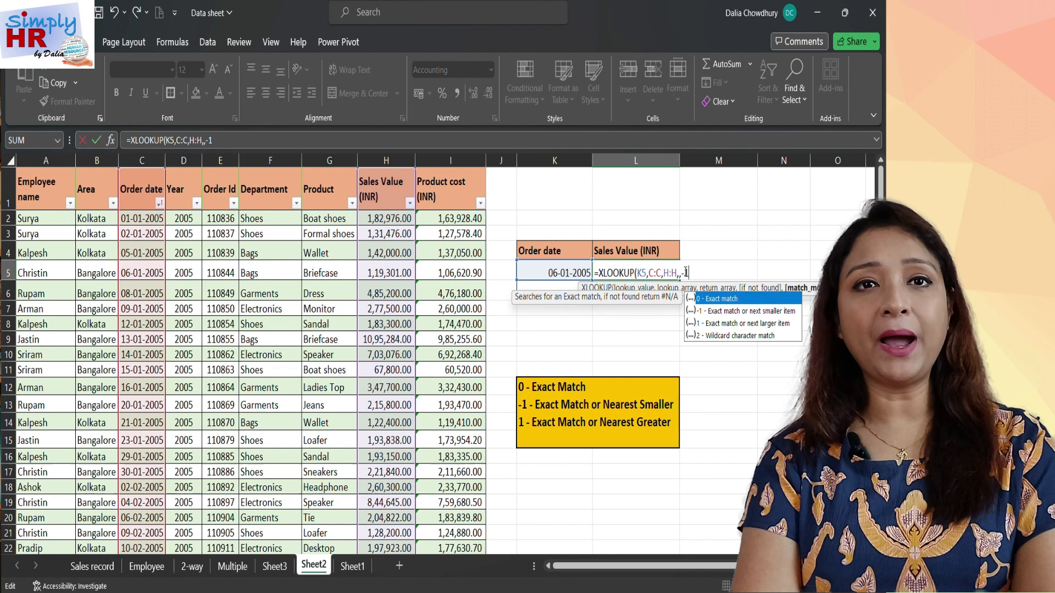
text())
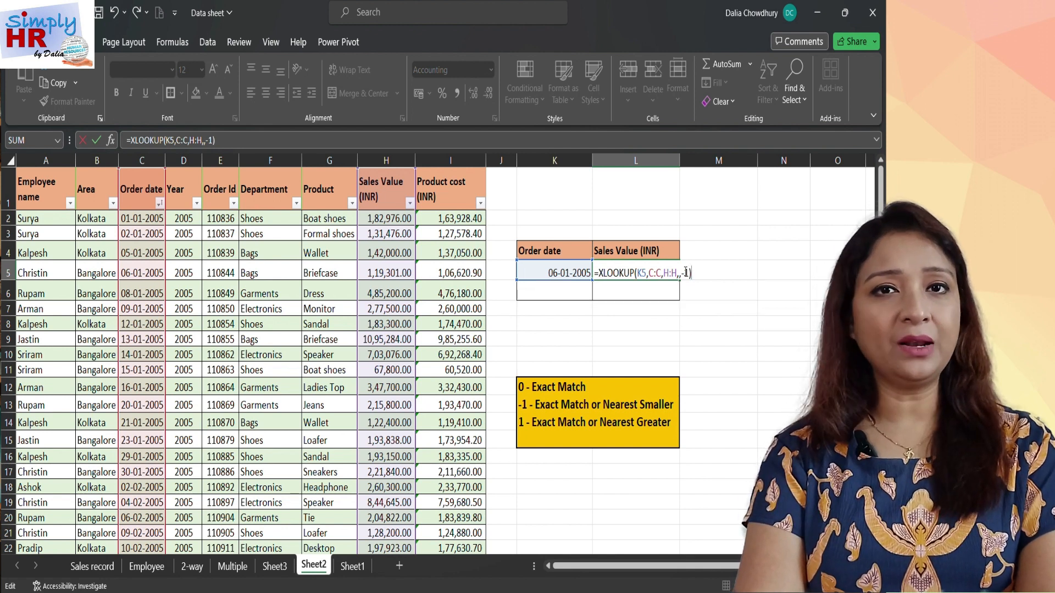
key(Return)
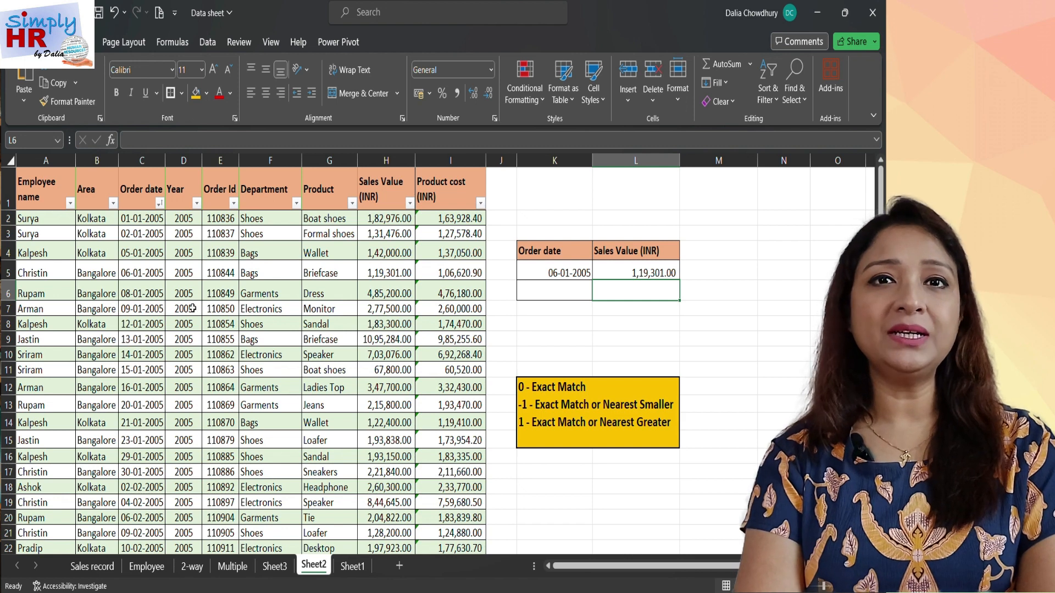
drag(156, 271, 365, 272)
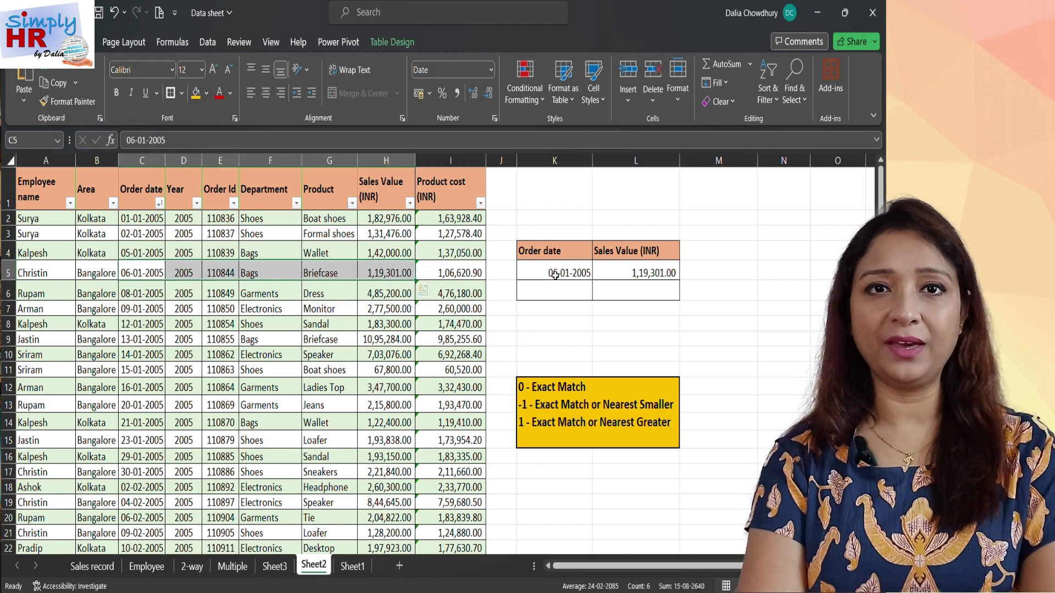
Step: Change the order date in K5 to 07-01-2005 and check the returned Sales Value against the row for the nearest earlier date
click(557, 274)
double_click(557, 274)
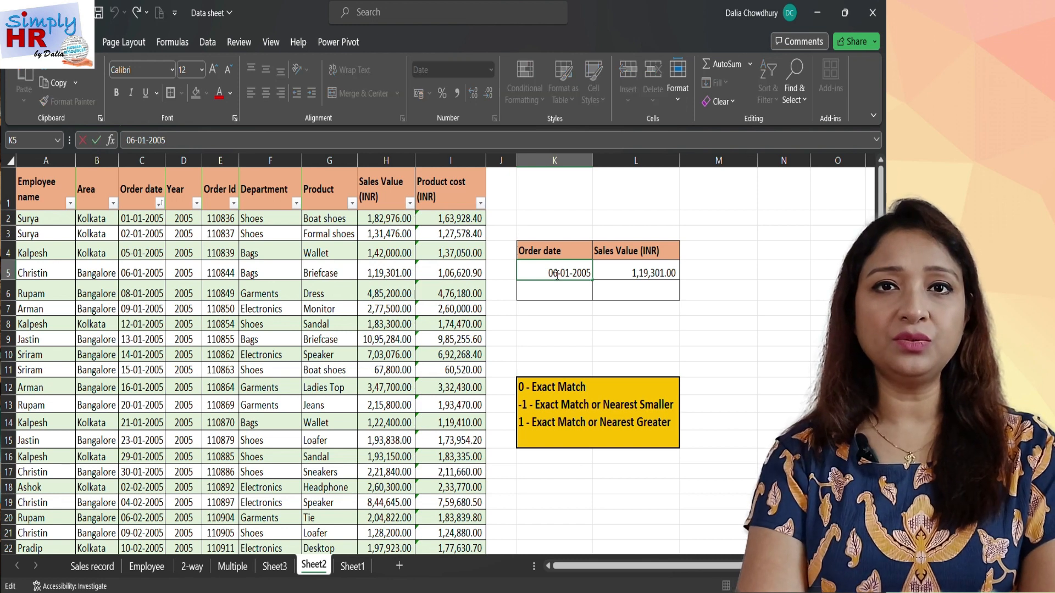
key(BackSpace)
text(7)
key(Return)
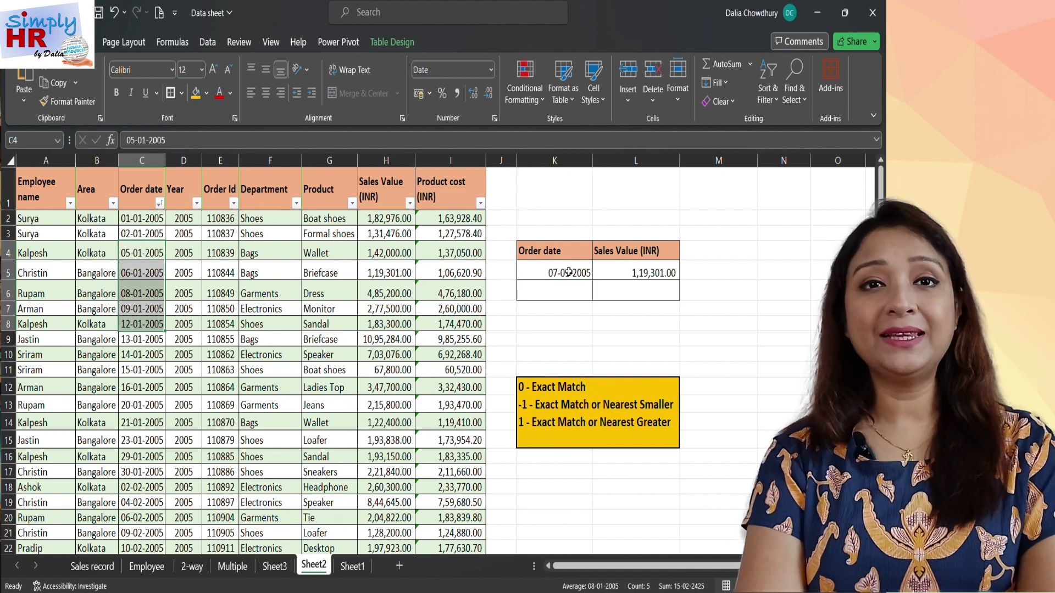
click(569, 272)
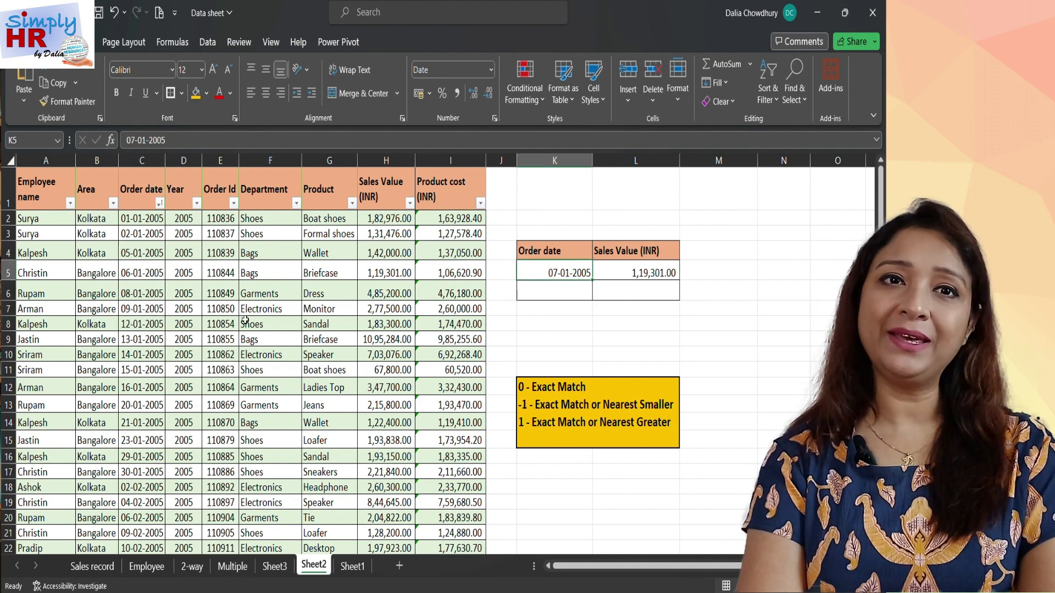
drag(154, 275, 377, 271)
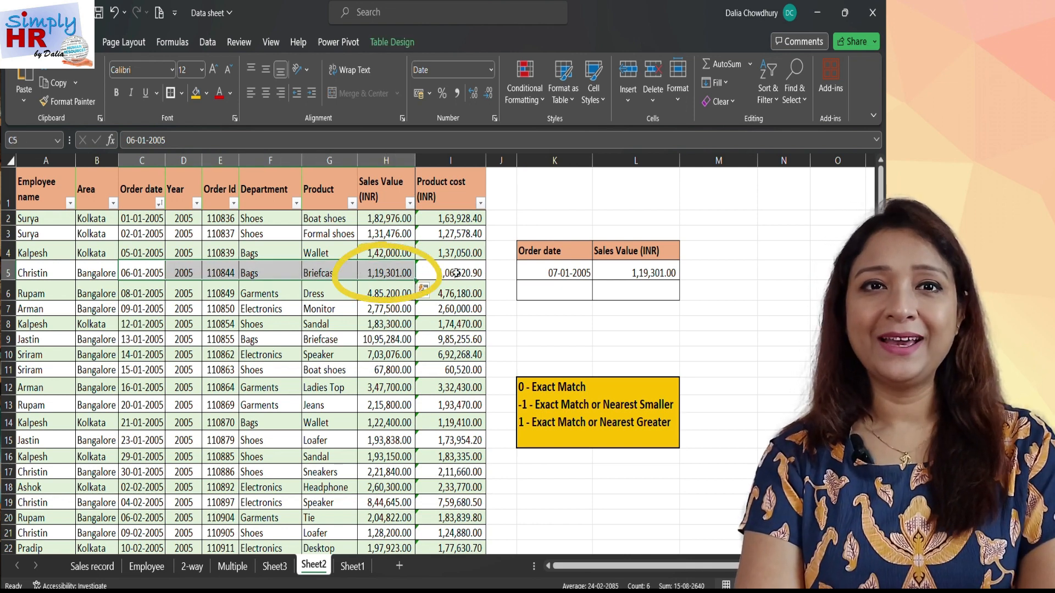
Step: Change the match mode in L5's XLOOKUP to 1 and check the result against the row for the nearest later order date
double_click(661, 273)
click(685, 273)
key(BackSpace)
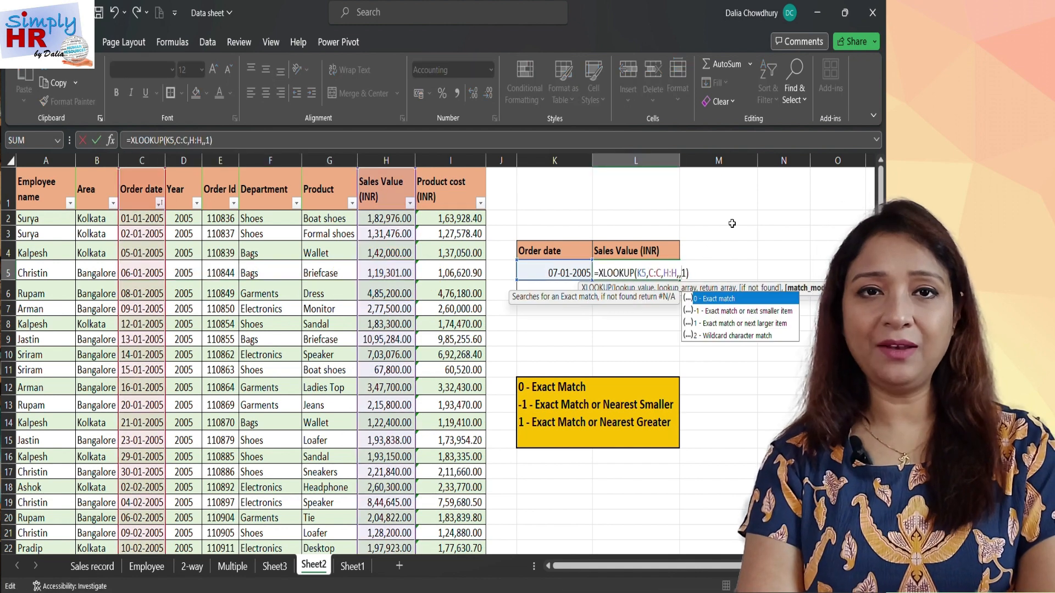
key(Return)
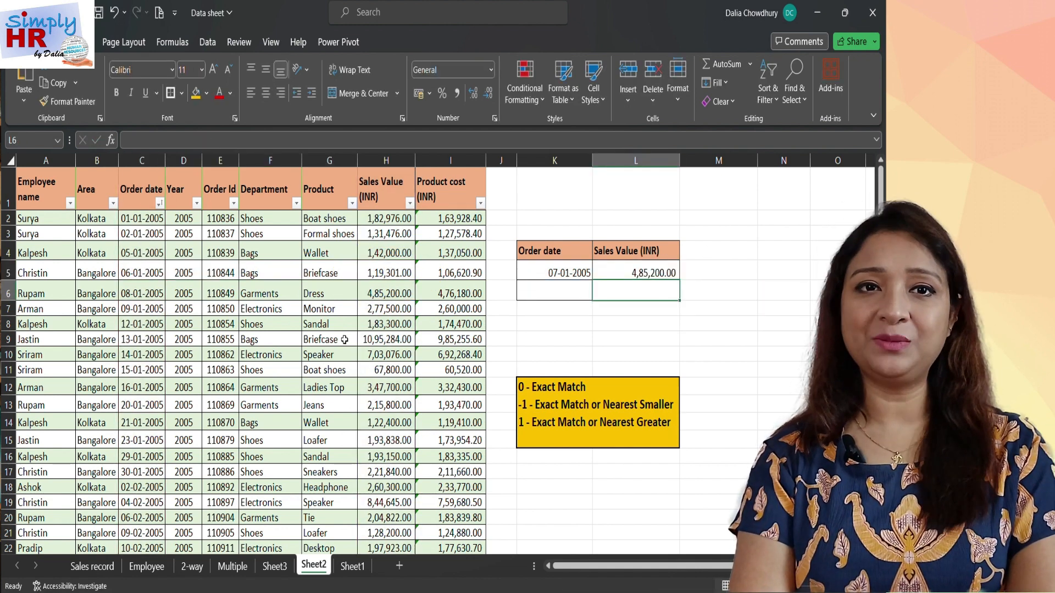
drag(152, 289, 367, 289)
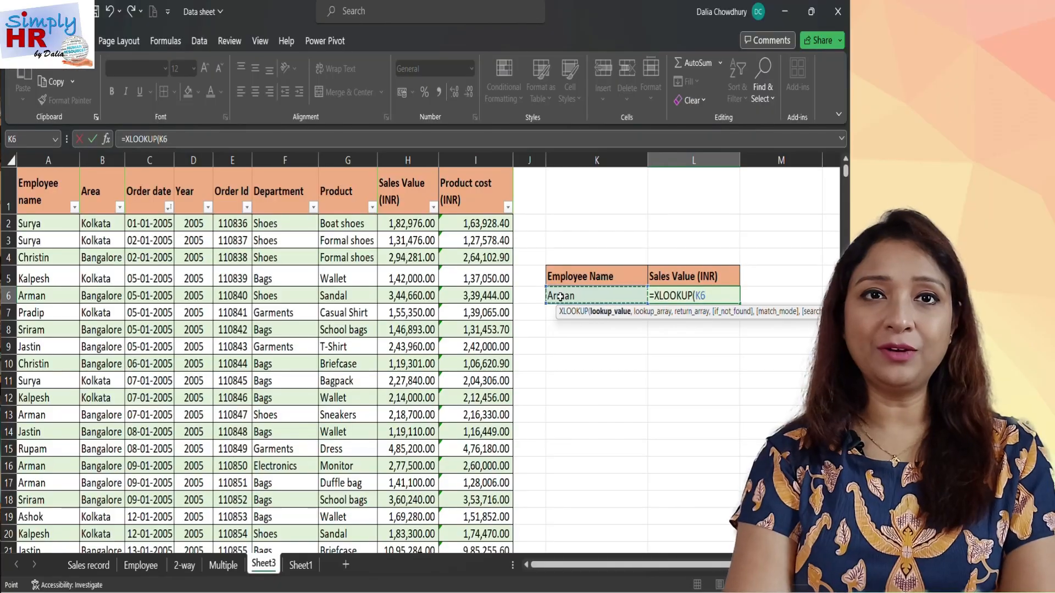
Step: Enter =XLOOKUP(K6,A:A,H:H,,,1) in L6 of Sheet3 to return the employee's Sales Value, searching from first to last
text(K6,)
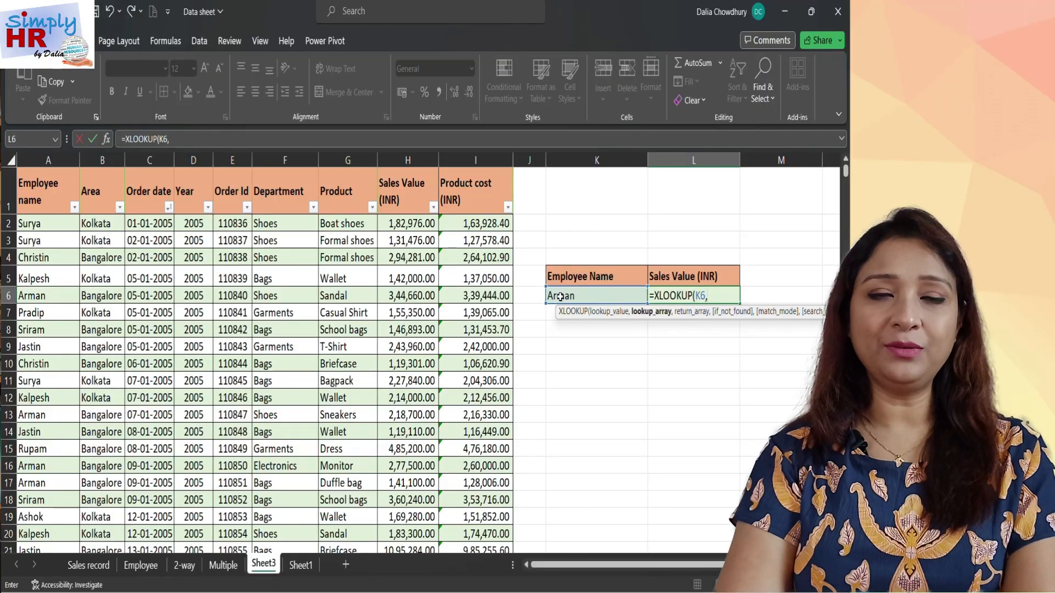
click(27, 159)
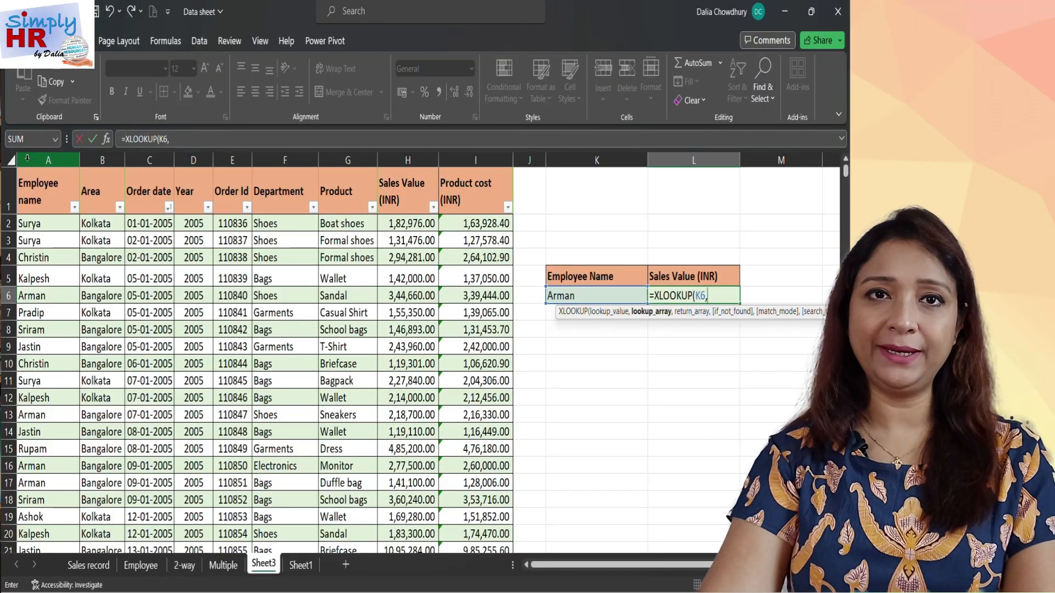
text(,)
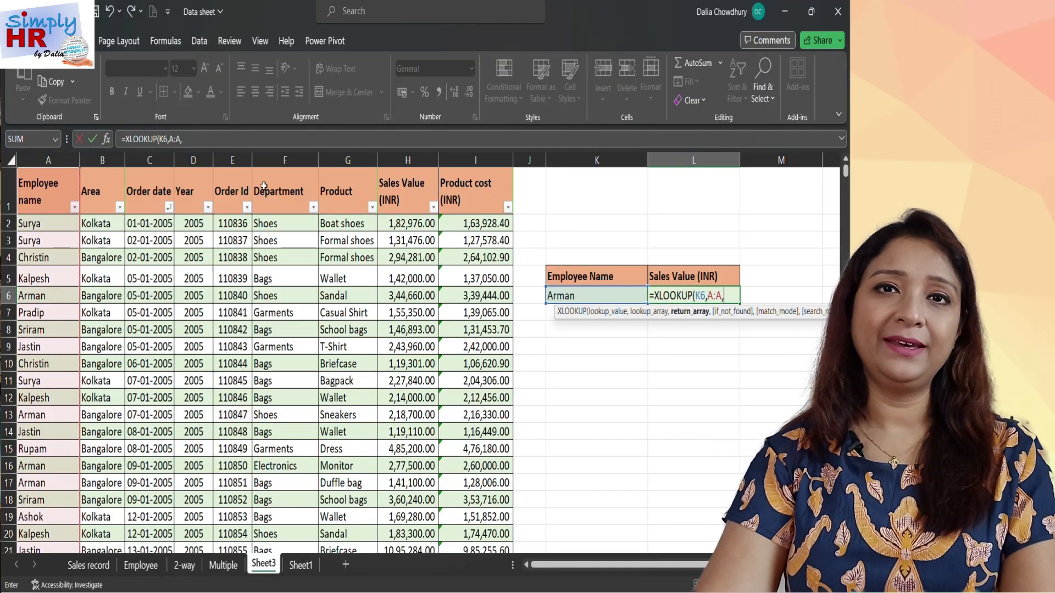
click(392, 159)
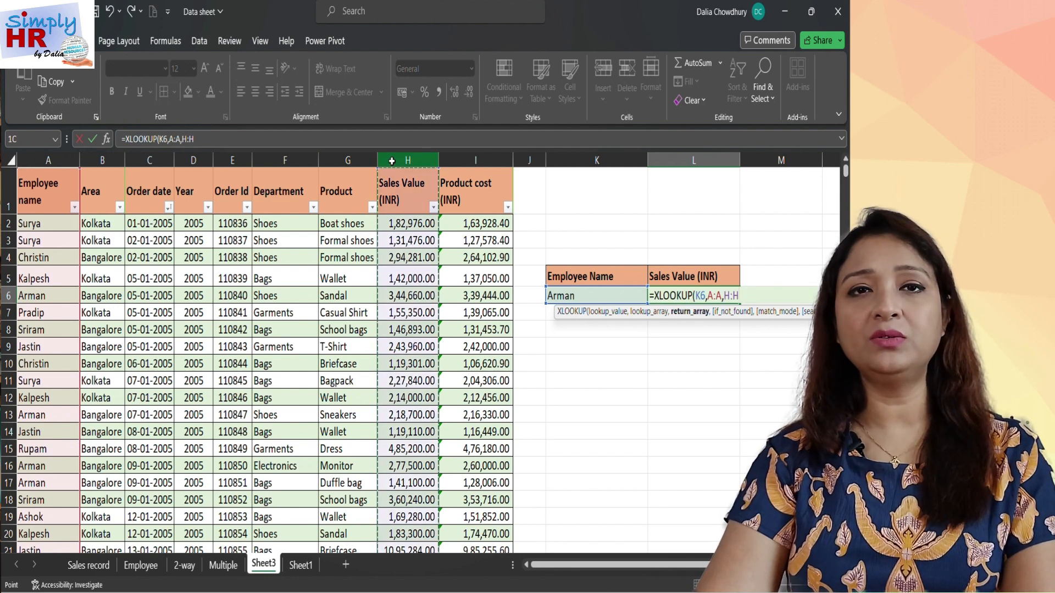
text(,)
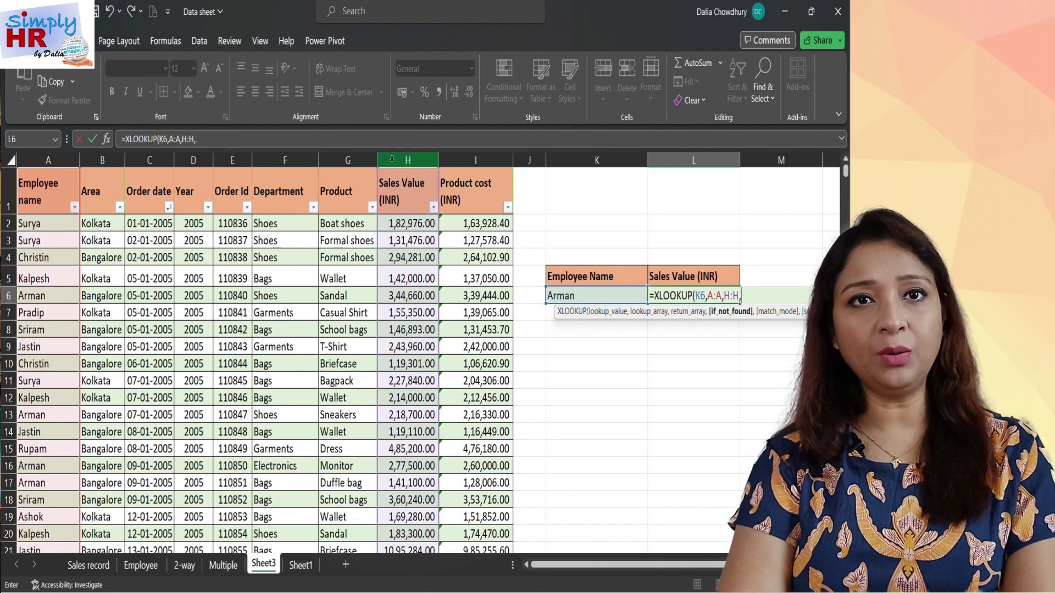
text(,)
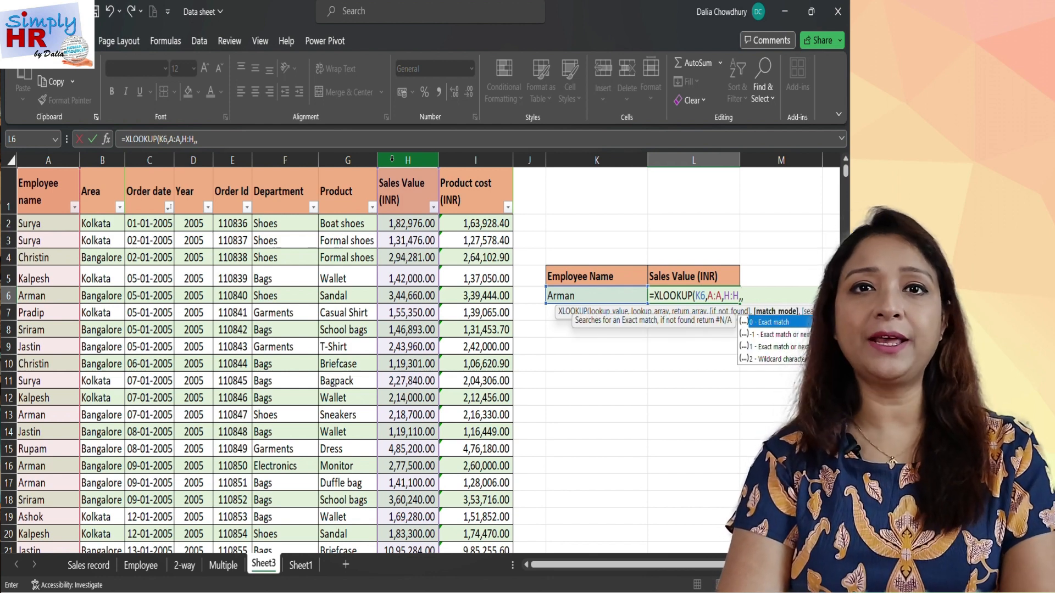
text(,)
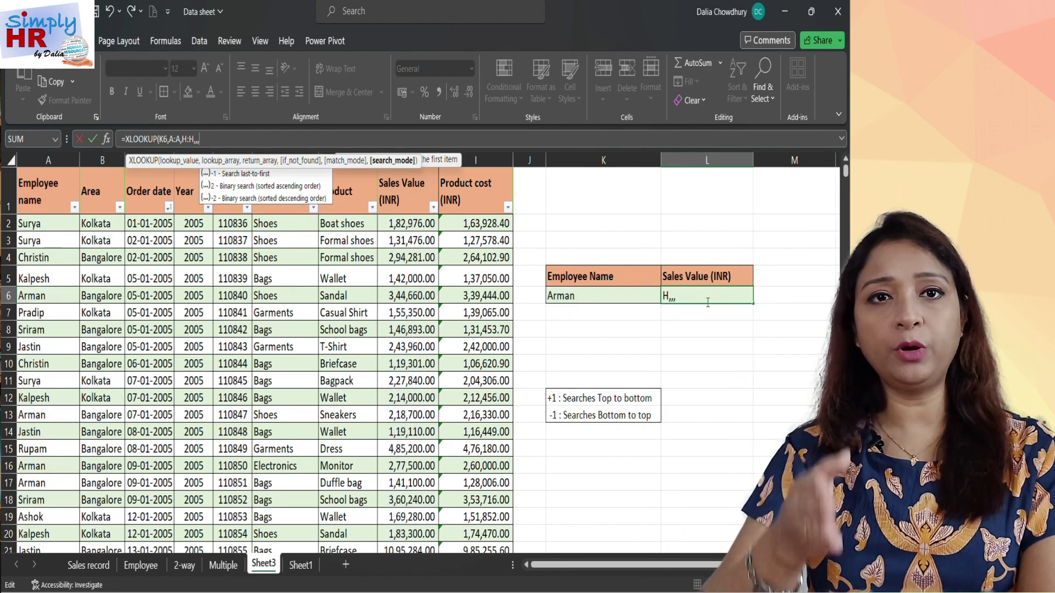
click(708, 302)
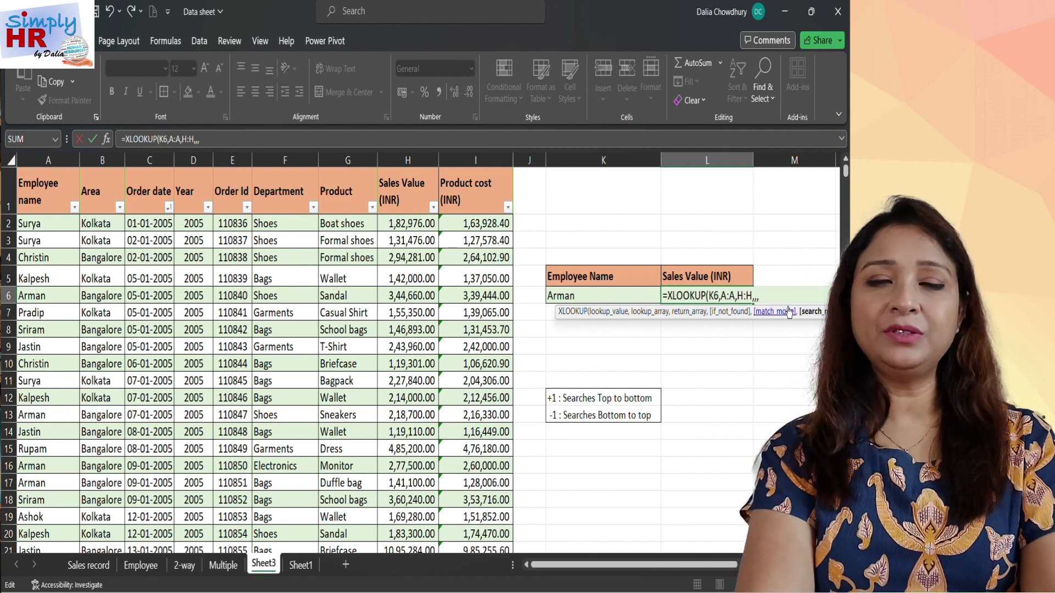
text(1)
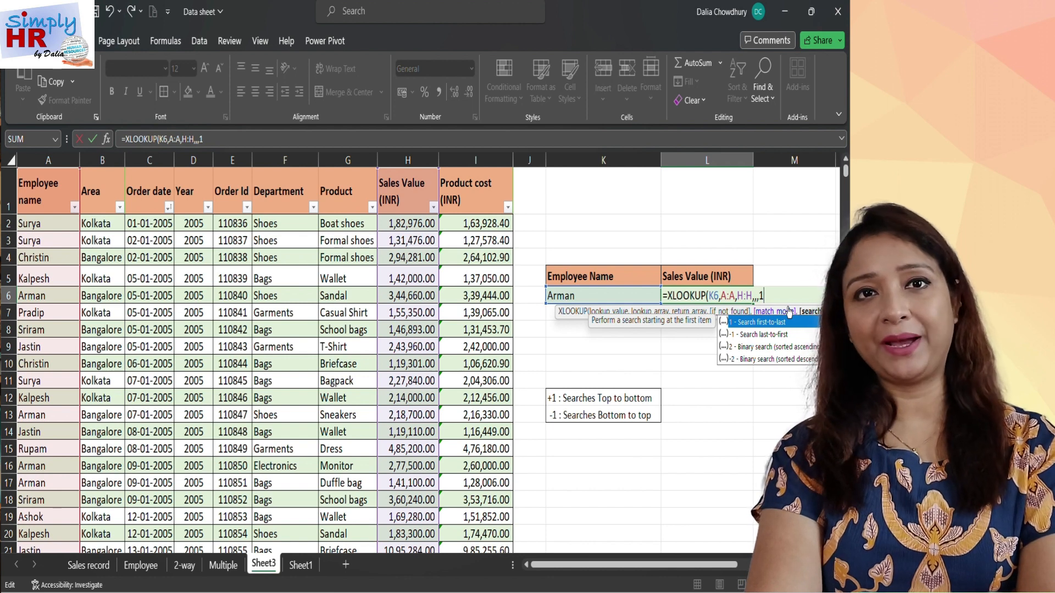
text())
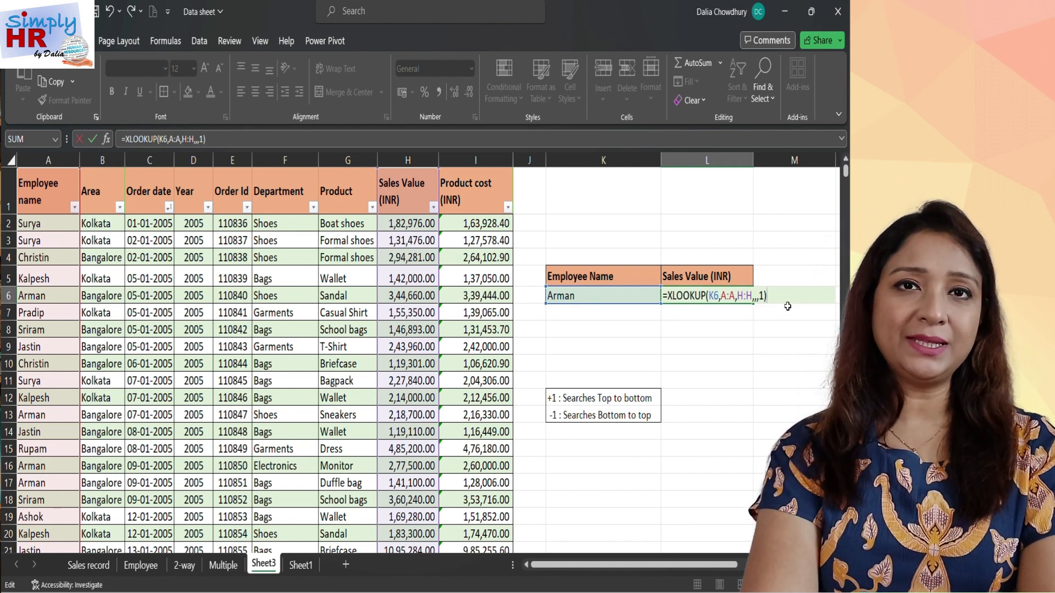
key(Return)
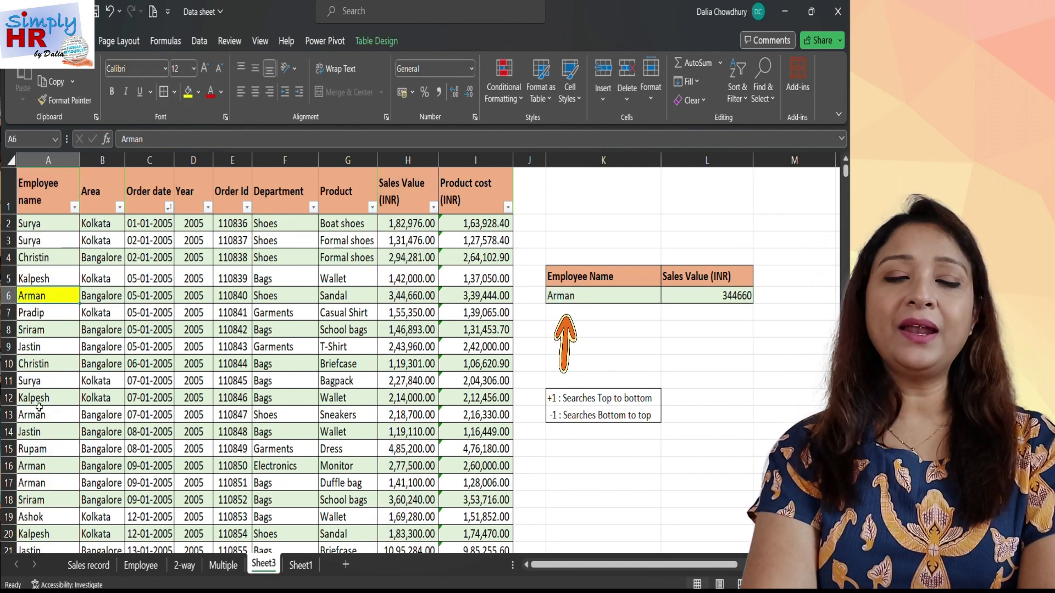
Step: Fill the employee's repeated name cells A13, A16 and A17 yellow, and check the lookup result against the first matching row
click(39, 413)
click(188, 91)
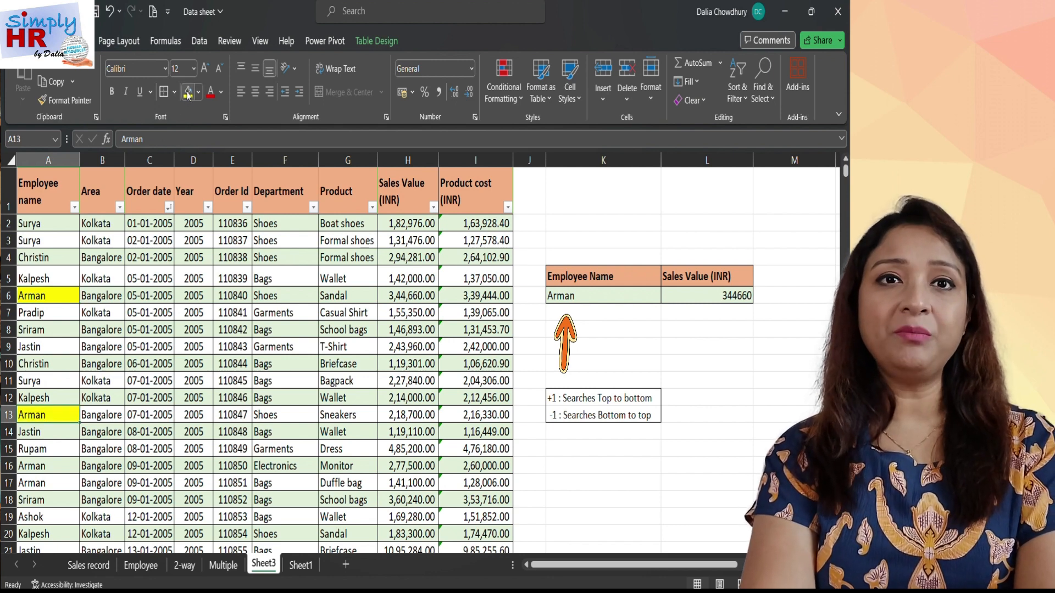
click(42, 465)
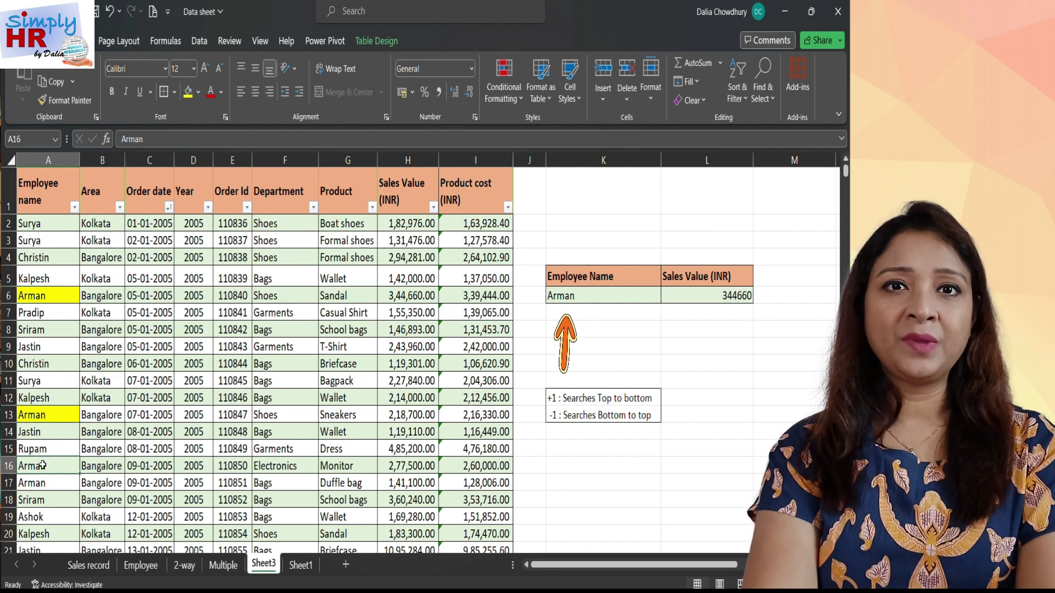
drag(43, 465, 42, 482)
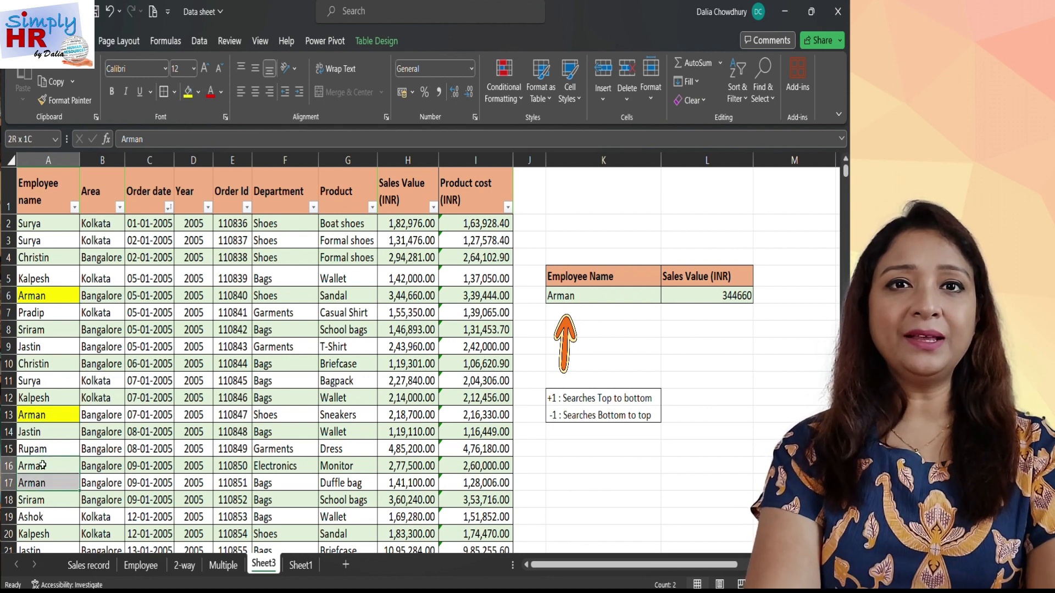
click(188, 91)
click(35, 295)
drag(73, 295, 395, 299)
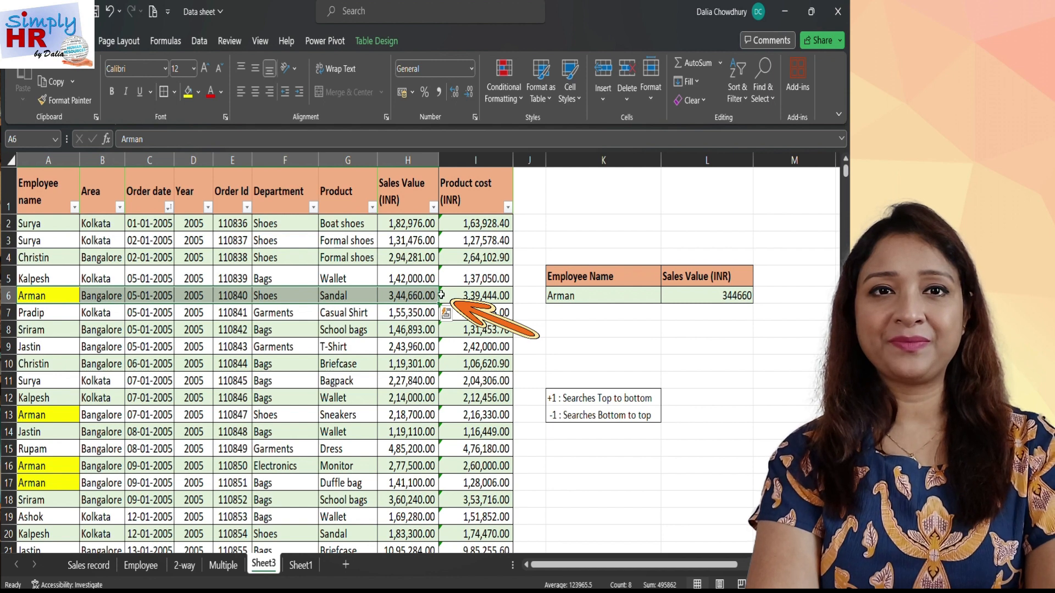
Step: Change the search mode in L6's XLOOKUP to -1 so the search runs from last to first
double_click(713, 295)
click(760, 297)
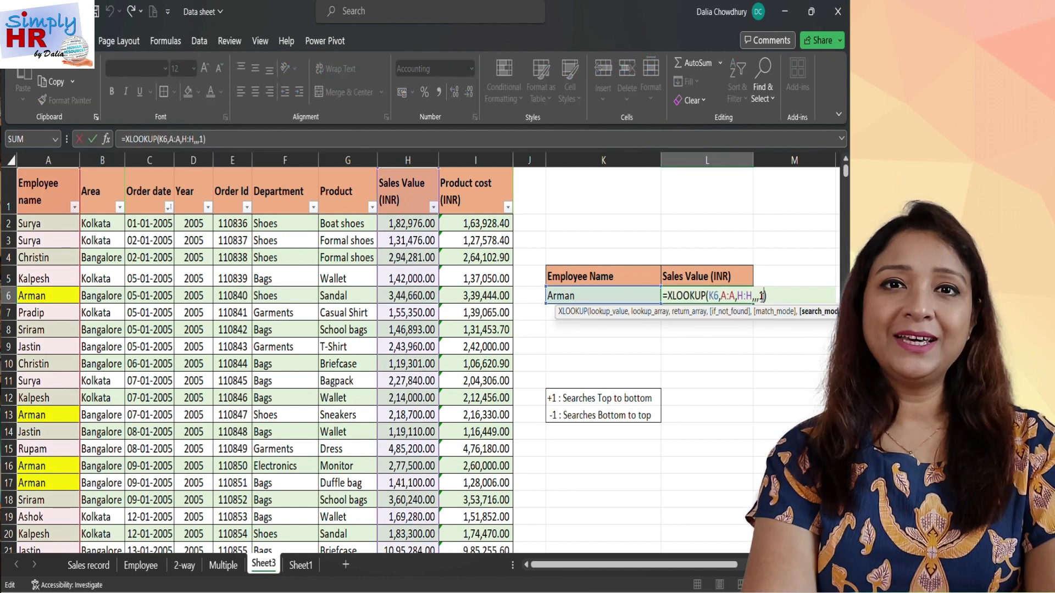
key(BackSpace)
text(-1)
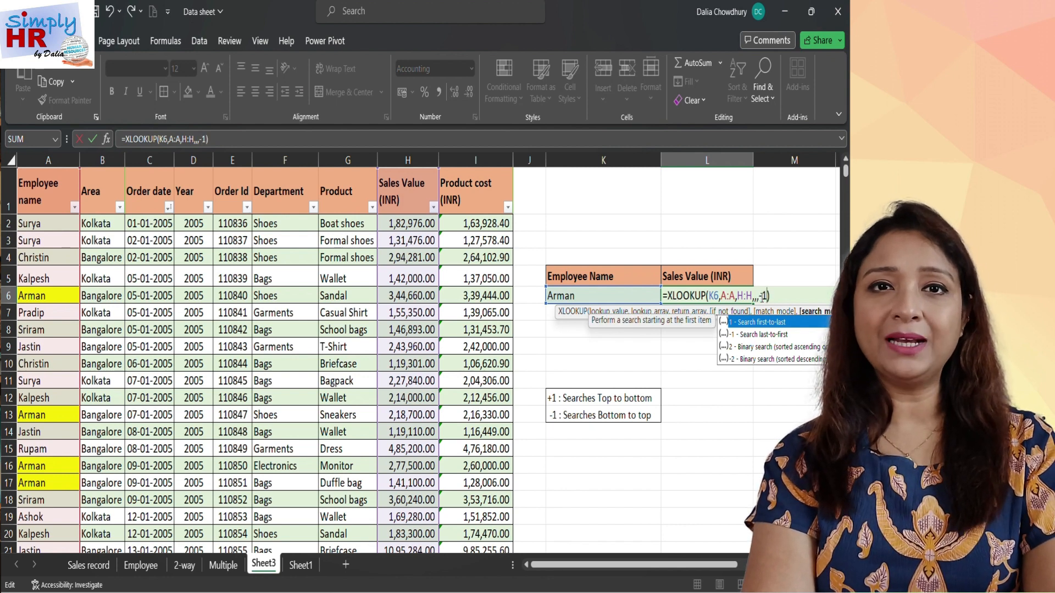
key(Return)
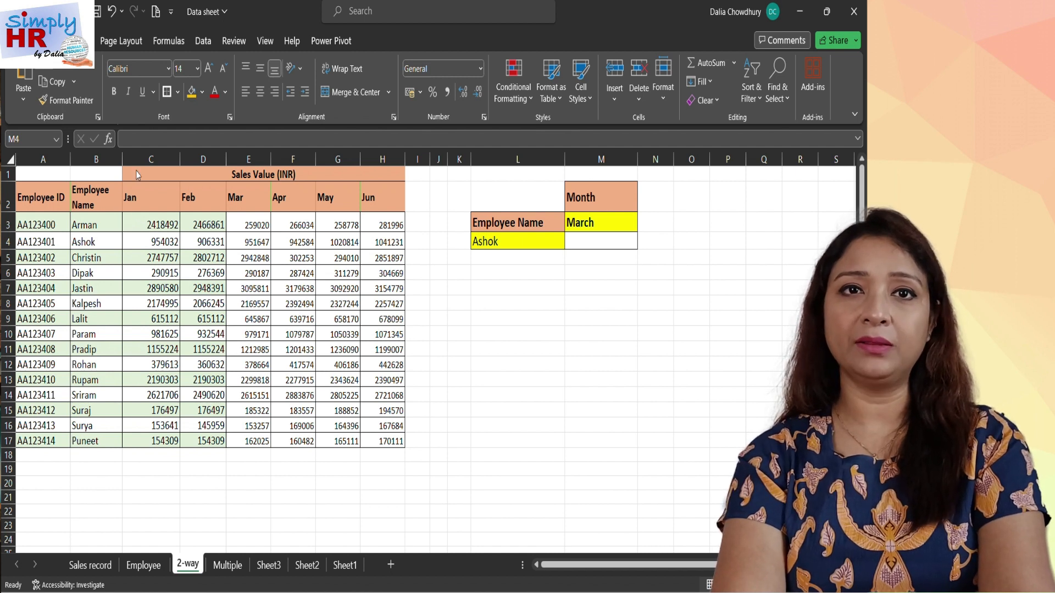
Step: Enter =XLOOKUP(L4,B2:B17,C2:H17) in M4 of the 2-way sheet to return the employee's sales values for all months
click(577, 243)
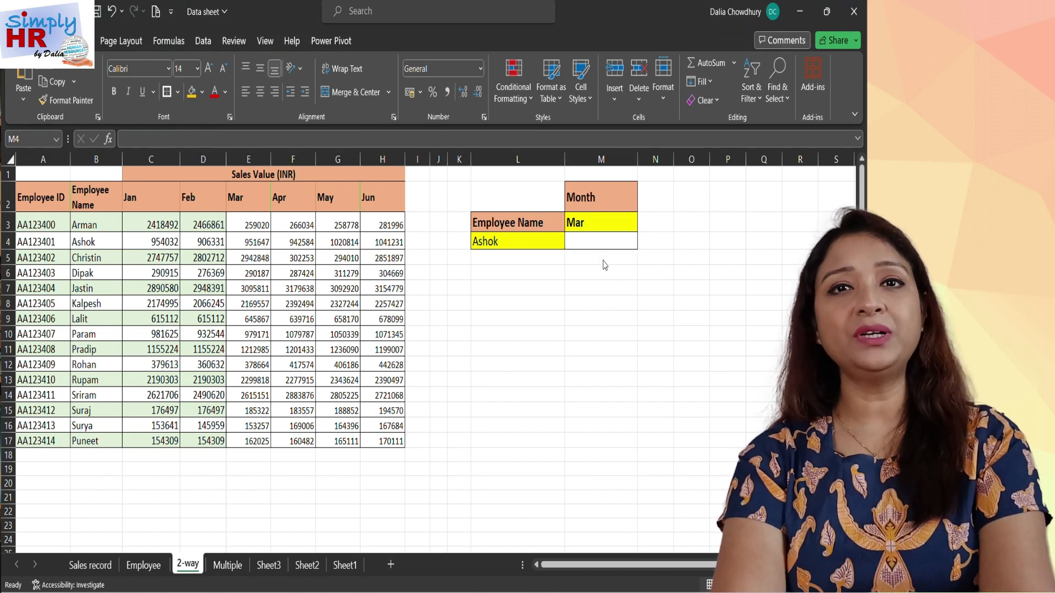
click(593, 239)
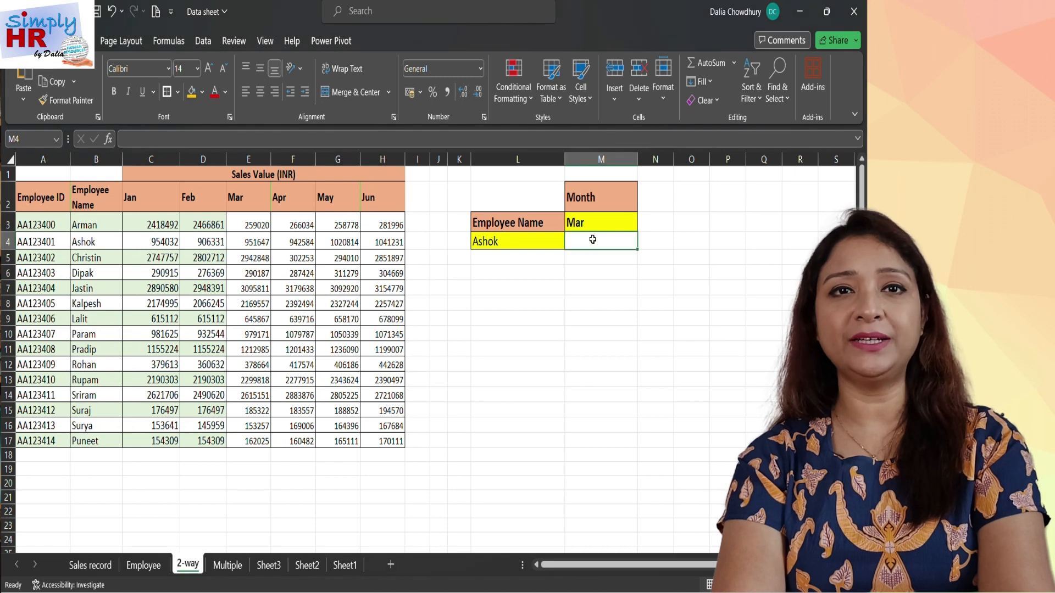
text(=xl)
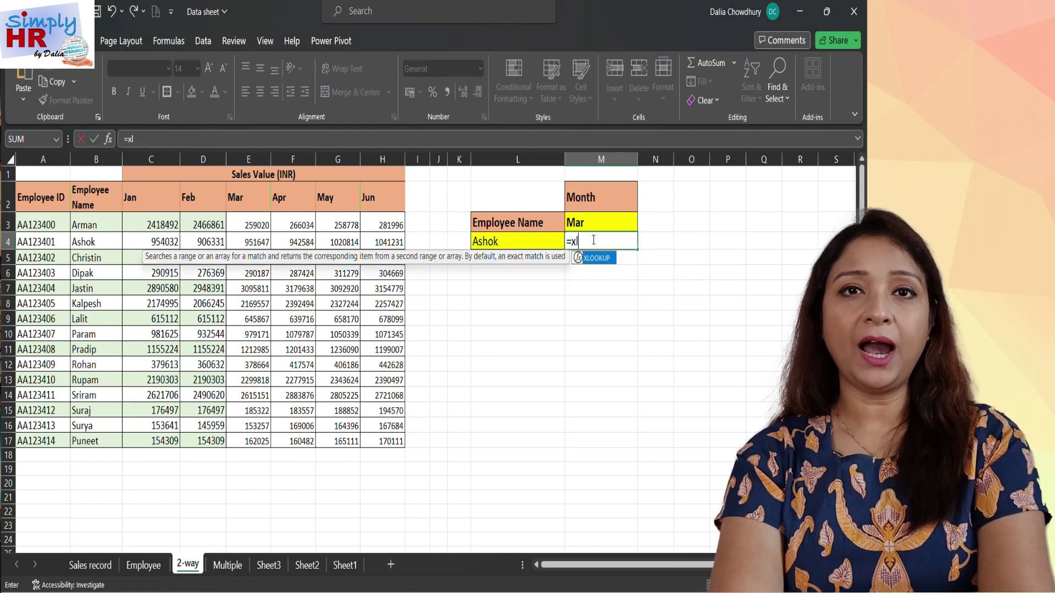
double_click(594, 258)
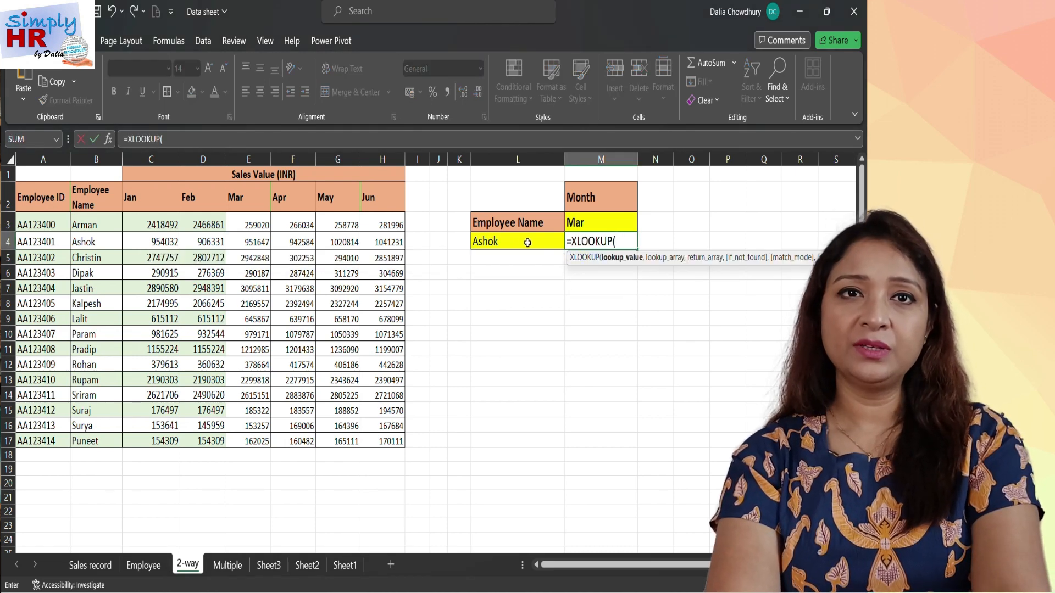
click(505, 243)
text(,)
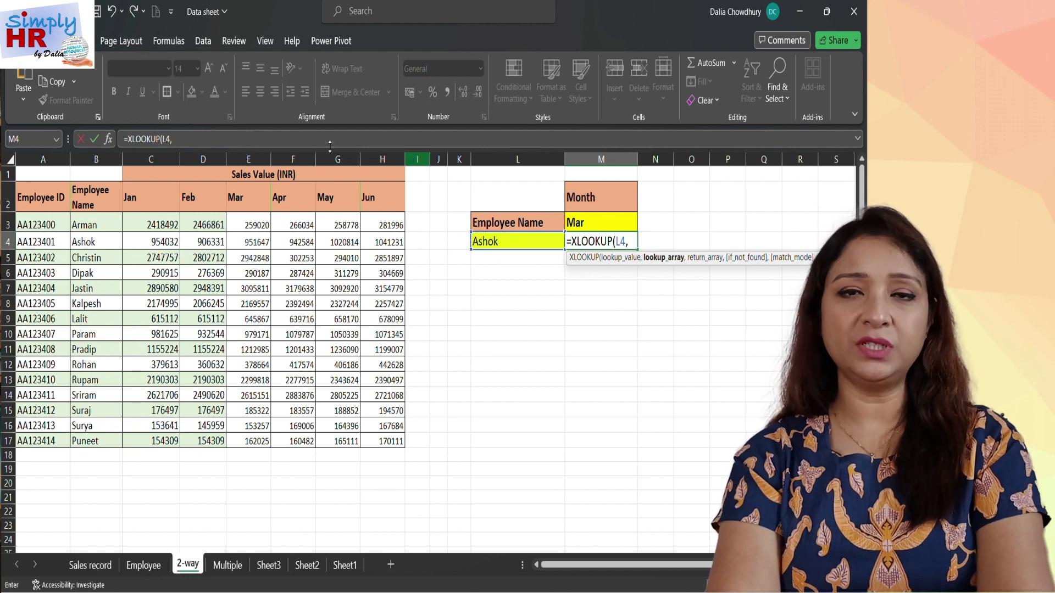
drag(82, 211, 87, 451)
text(,)
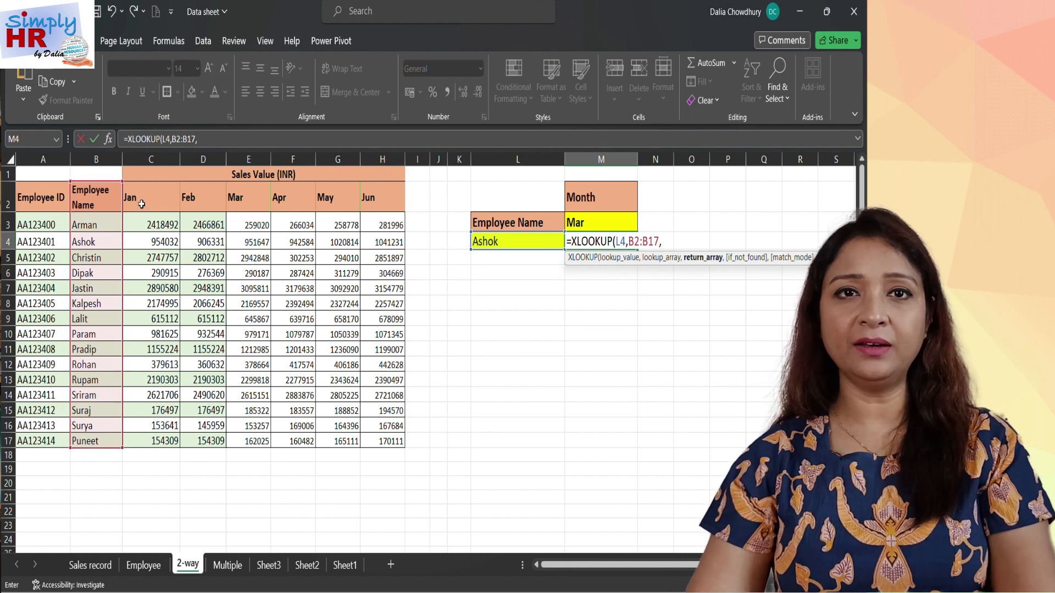
drag(143, 201, 377, 440)
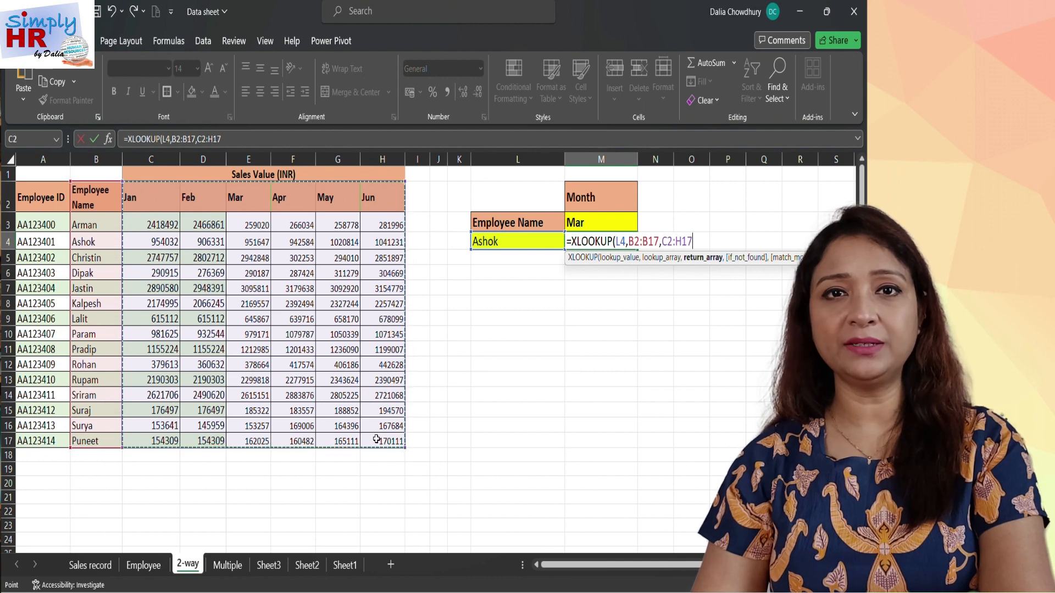
text())
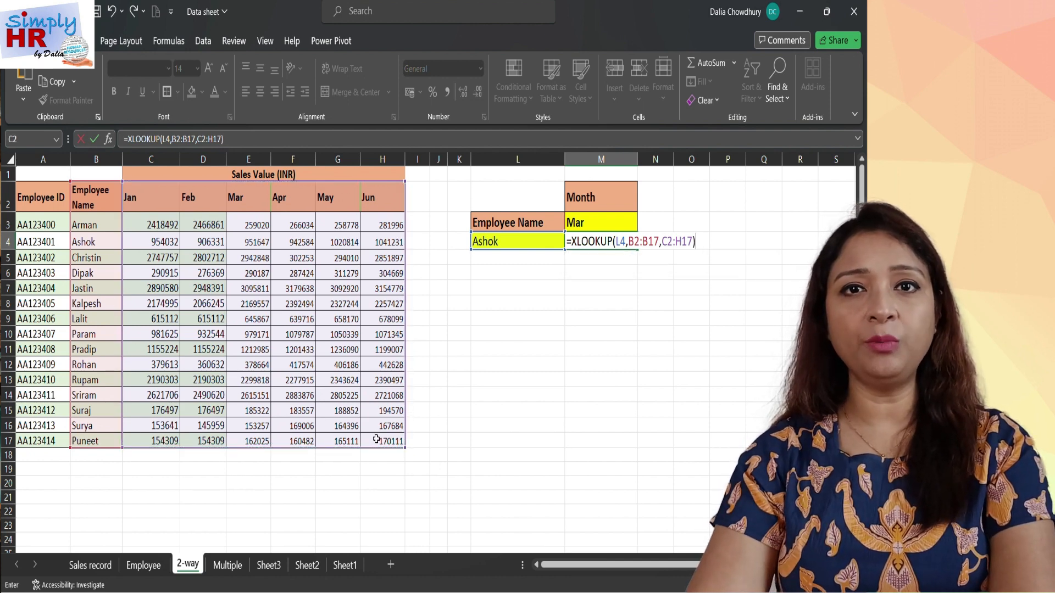
key(Return)
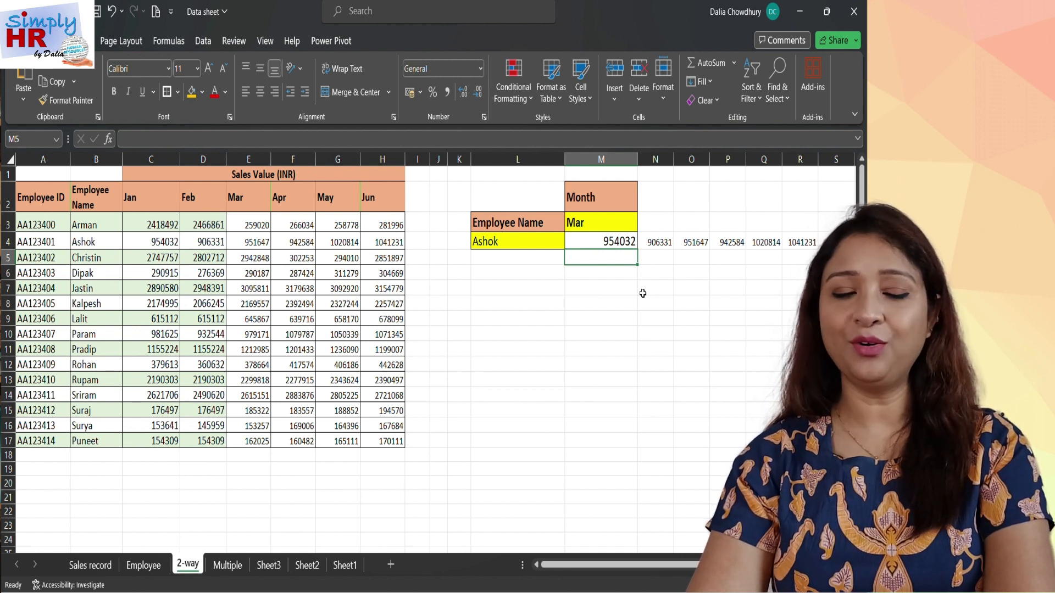
Step: Cut the XLOOKUP expression out of M4's formula, keeping only the equals sign, so it can be reused as a nested function
click(587, 243)
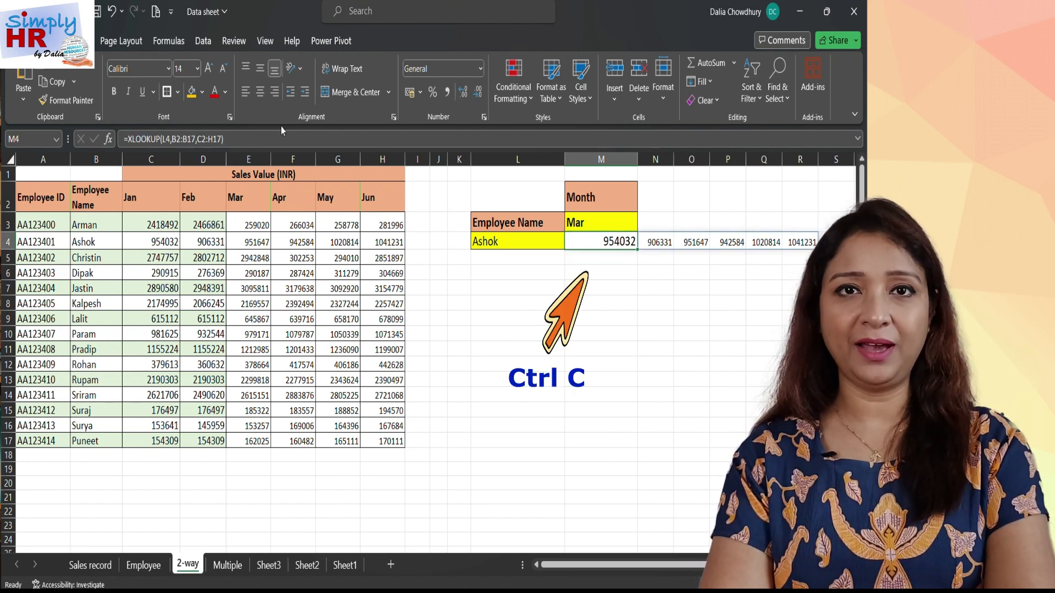
click(130, 139)
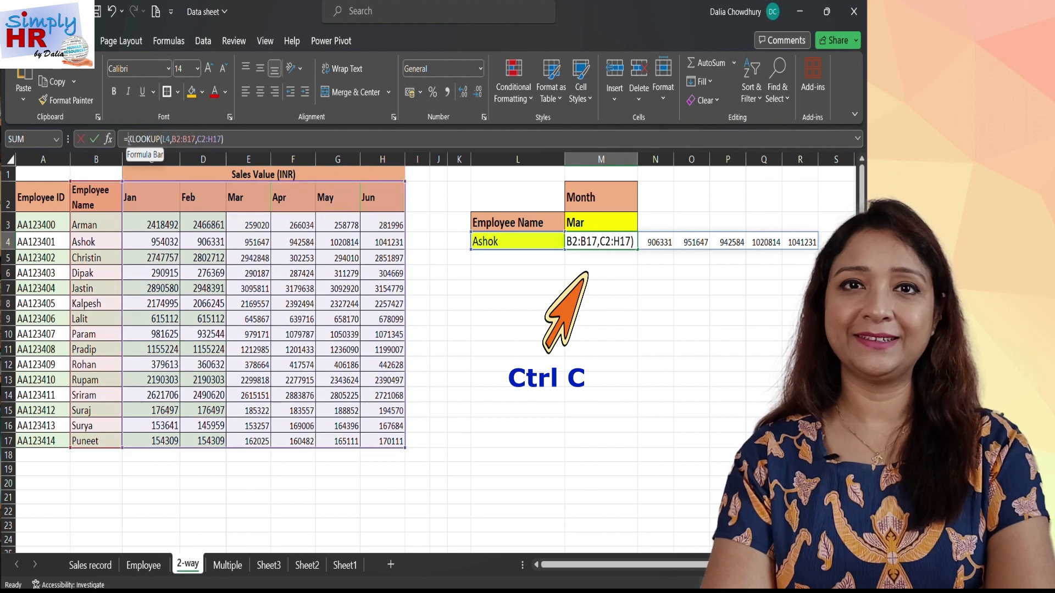
drag(128, 139, 250, 140)
key(ctrl+c)
key(Delete)
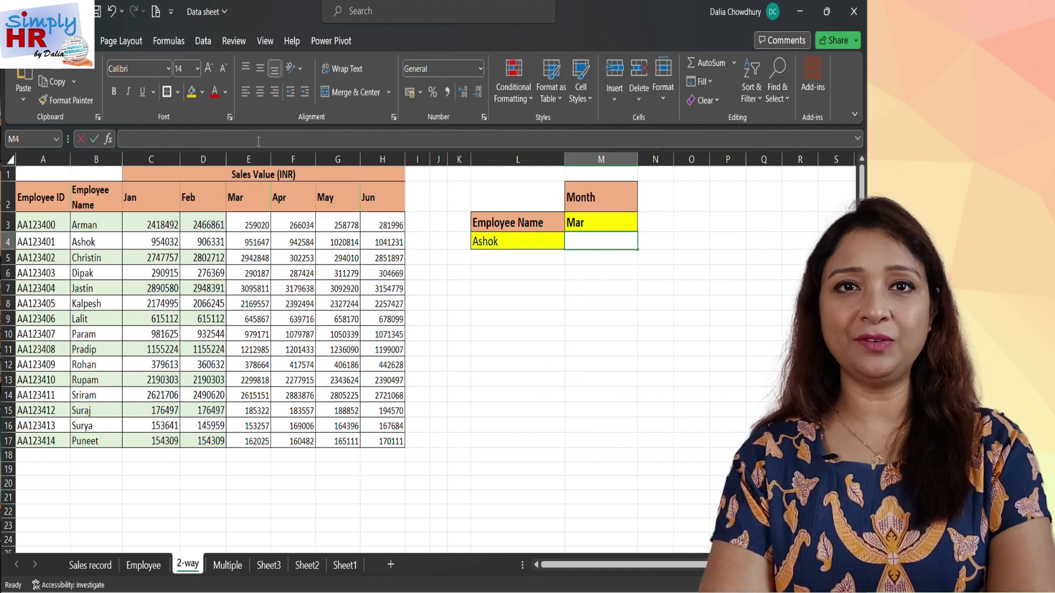
Step: Complete M4 as =XLOOKUP(M3,C2:H2,XLOOKUP(L4,B2:B17,C2:H17)) and check the result against the Mar figure in the employee's row
text(xl)
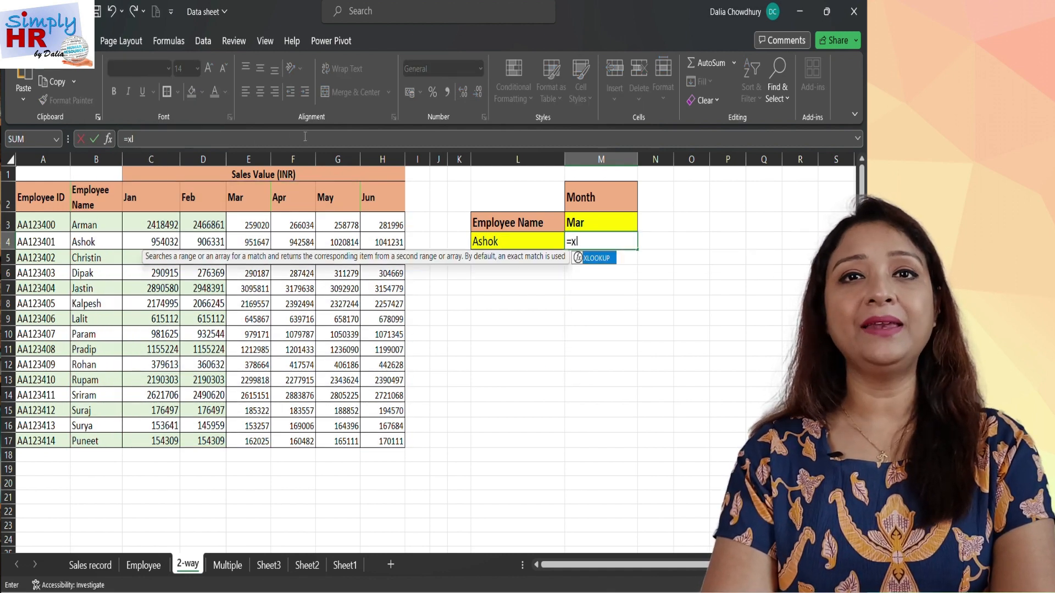
double_click(592, 258)
click(575, 218)
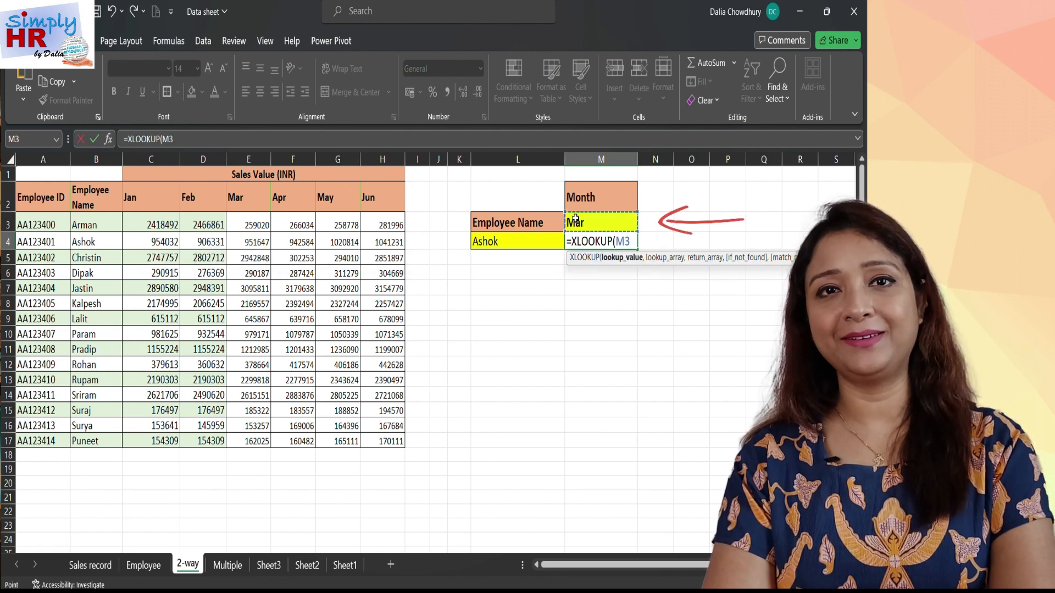
text(,)
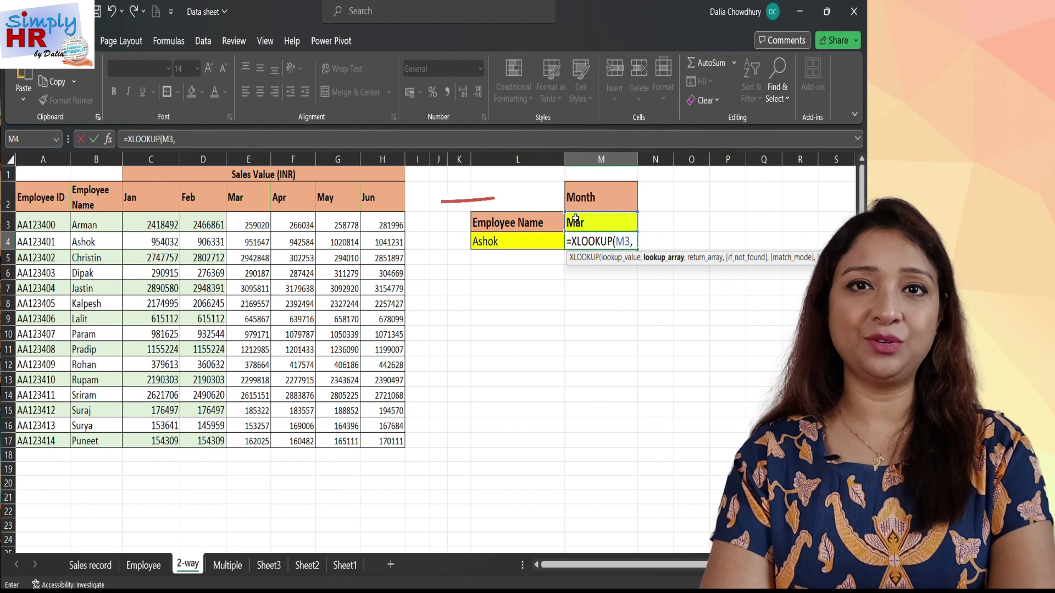
mouse_move(155, 196)
mouse_down()
mouse_move(253, 189)
mouse_move(373, 203)
mouse_up()
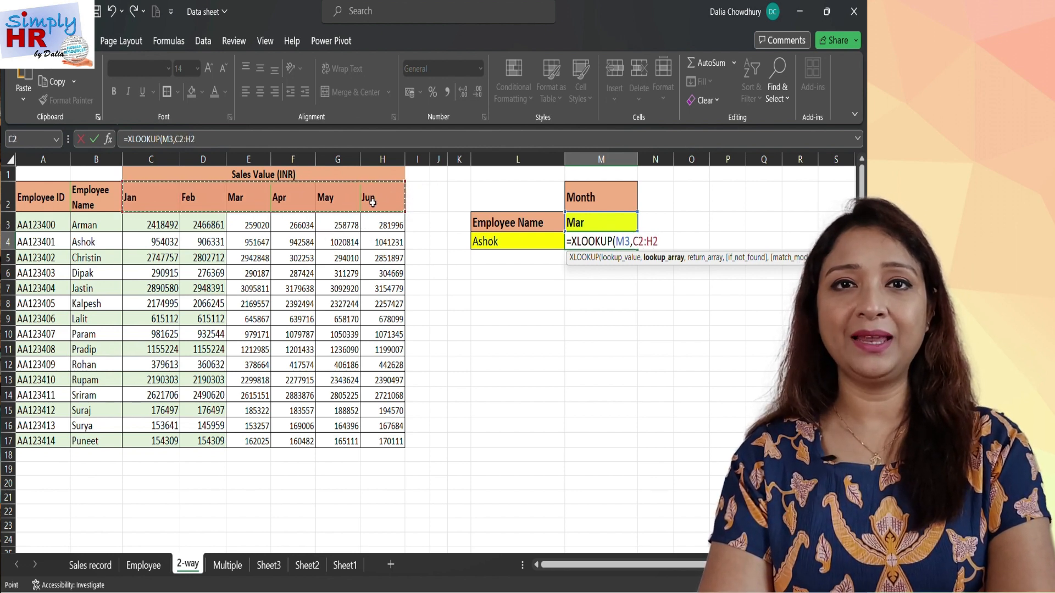
text(,)
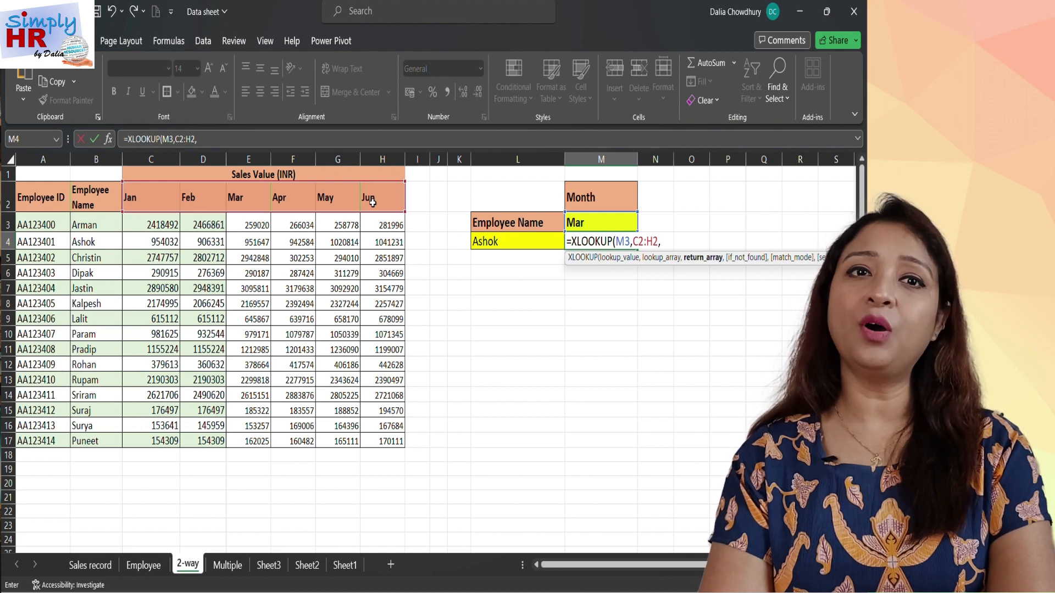
key(ctrl+v)
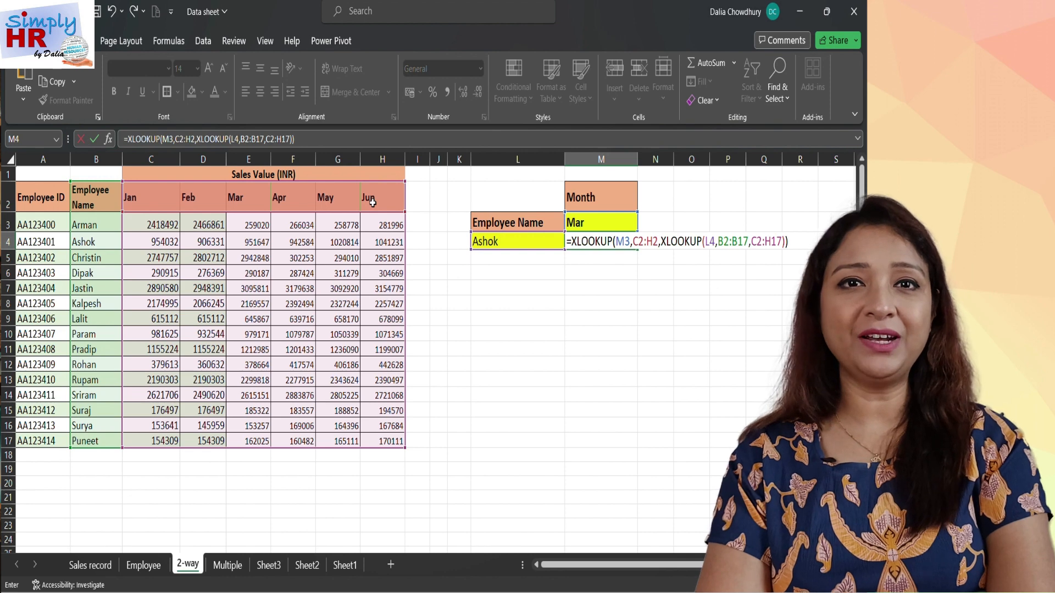
key(Return)
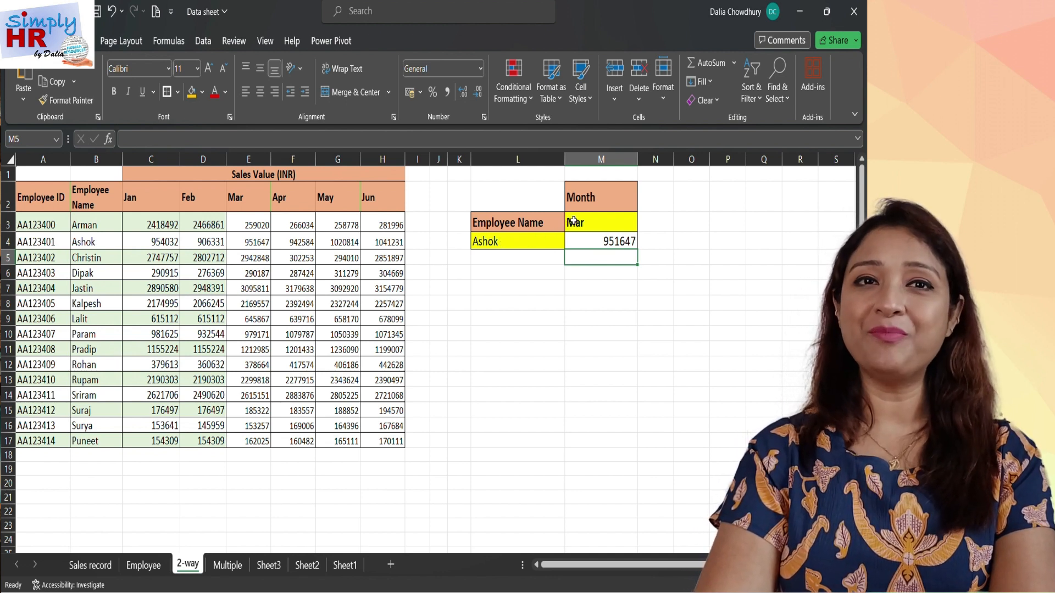
click(106, 241)
drag(121, 241, 247, 257)
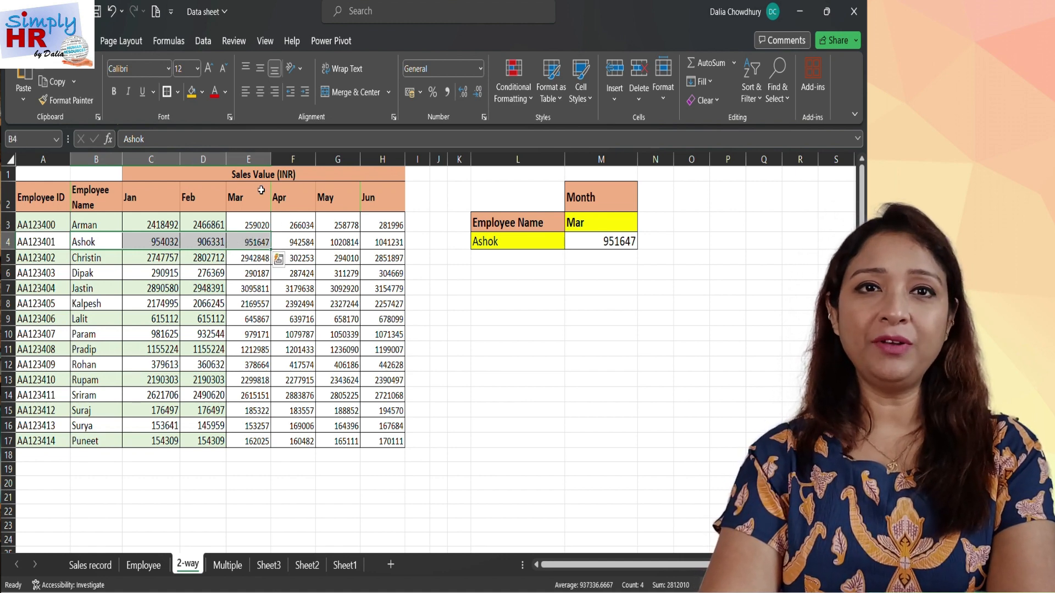
Step: Change the lookup month in M3 to Apr to test the two-way formula
click(587, 224)
text(Ap)
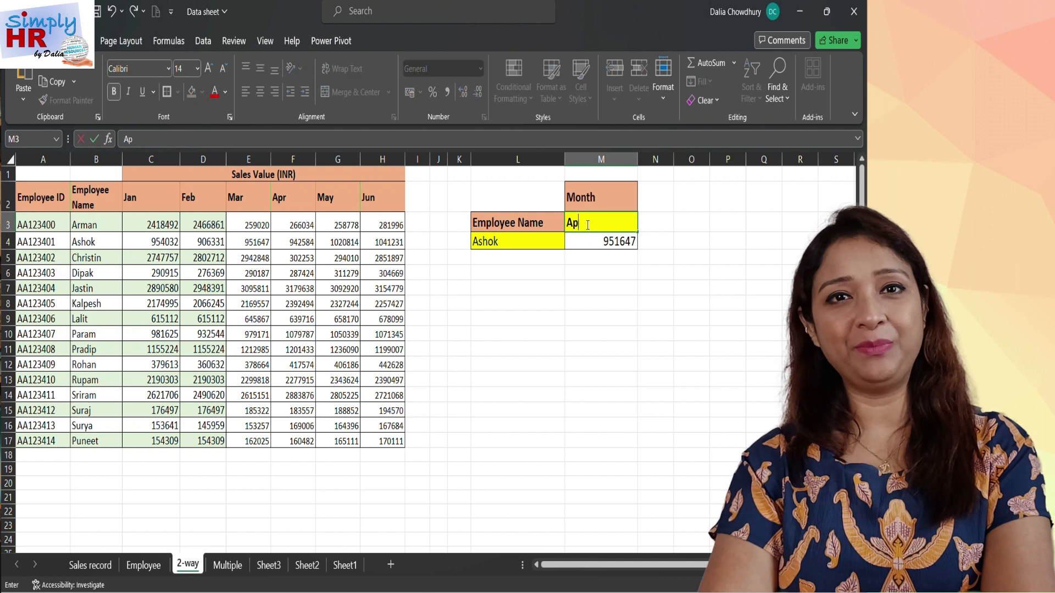
text(r)
key(Return)
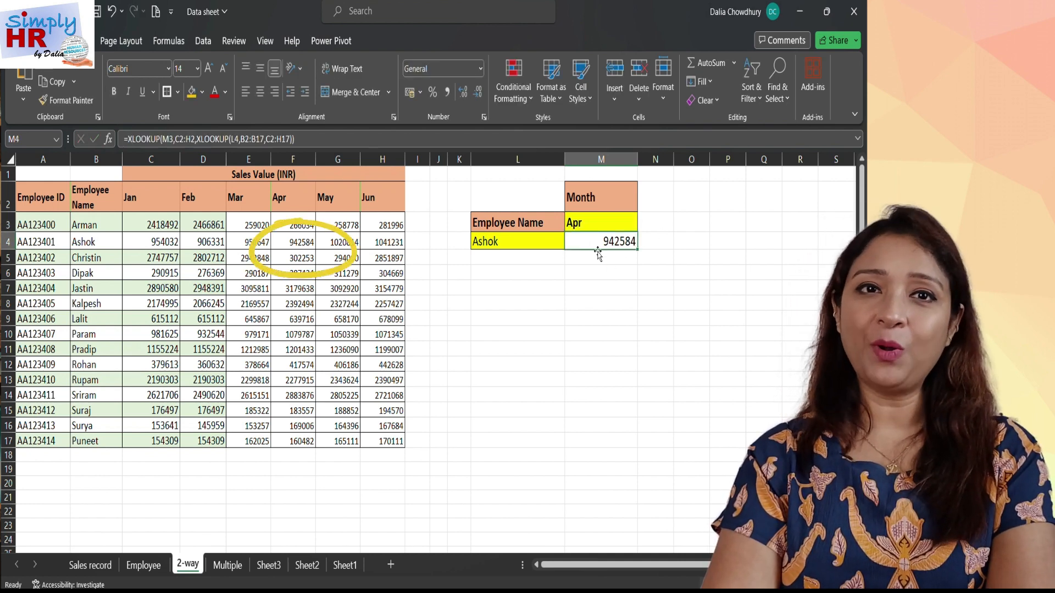
Step: Change the employee name in L4 to the one in row 10 and check the result against that row's Apr sales value
click(496, 242)
text(Param)
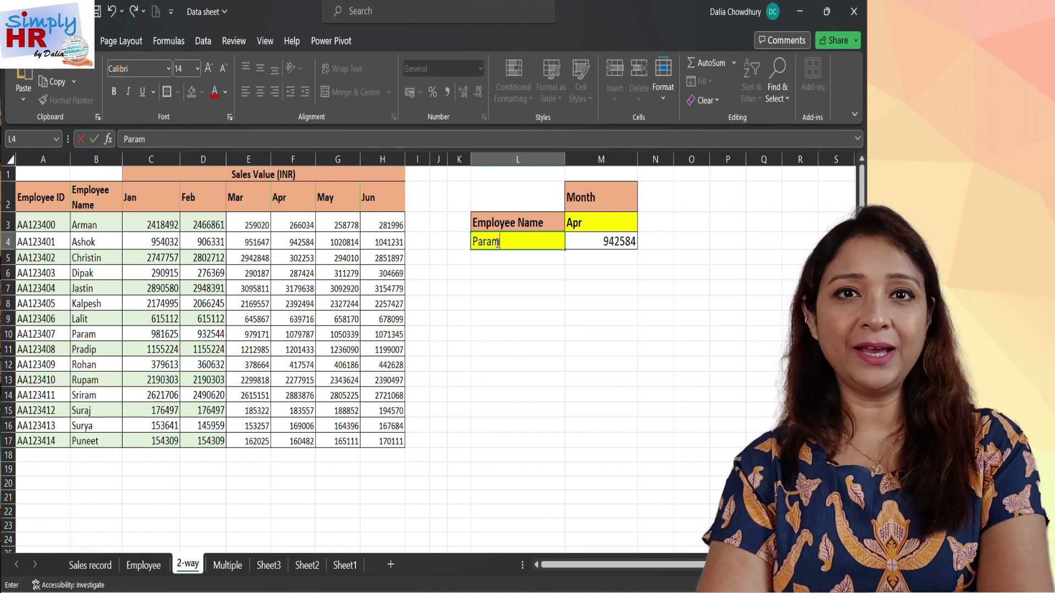
key(Return)
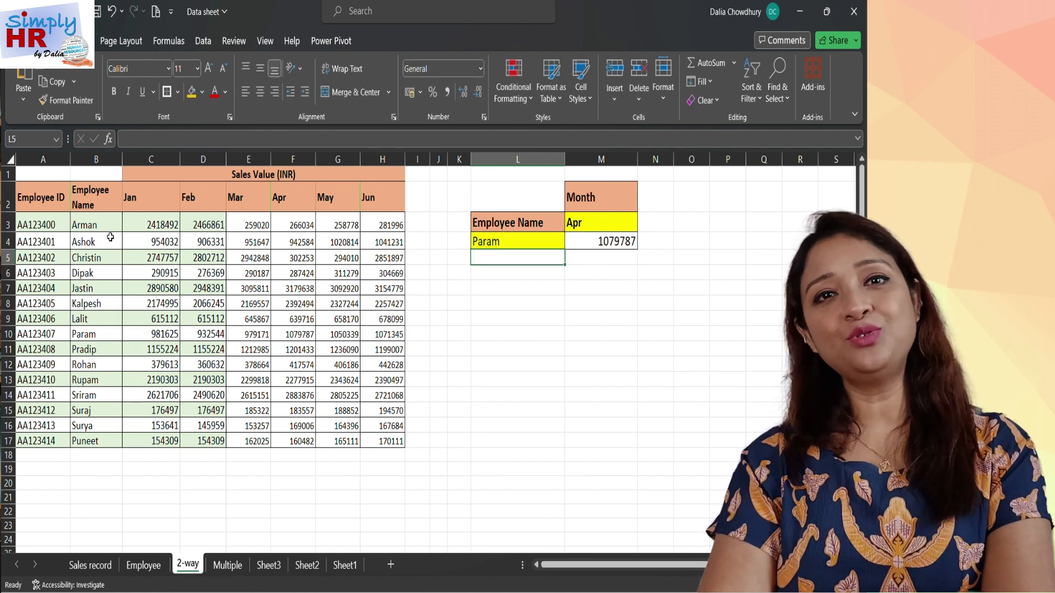
click(286, 334)
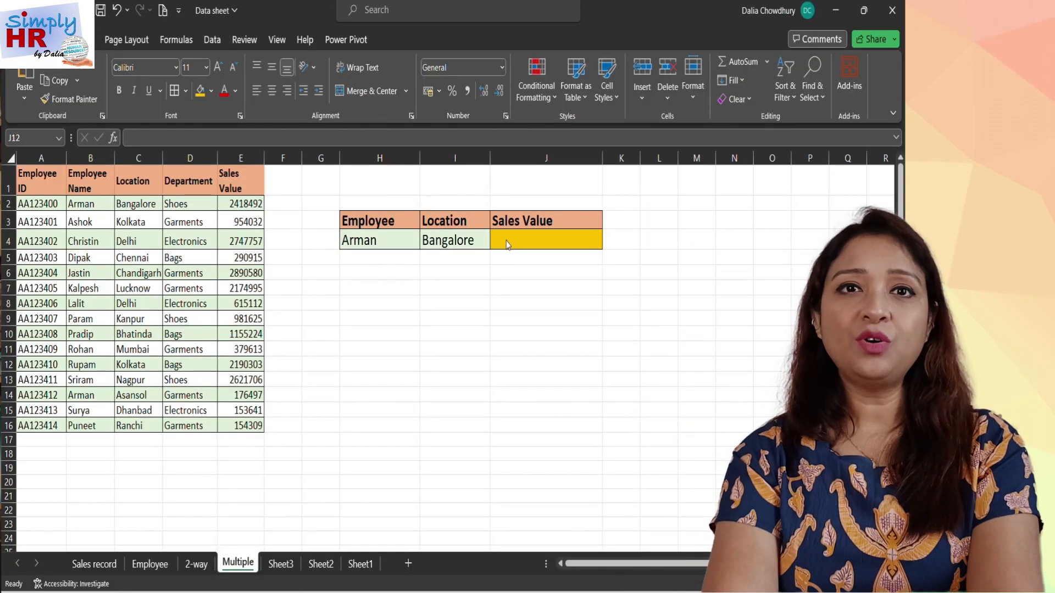
Step: Start an XLOOKUP formula in J4 that uses the combined employee and location criteria H4&I4 as its lookup value
click(506, 240)
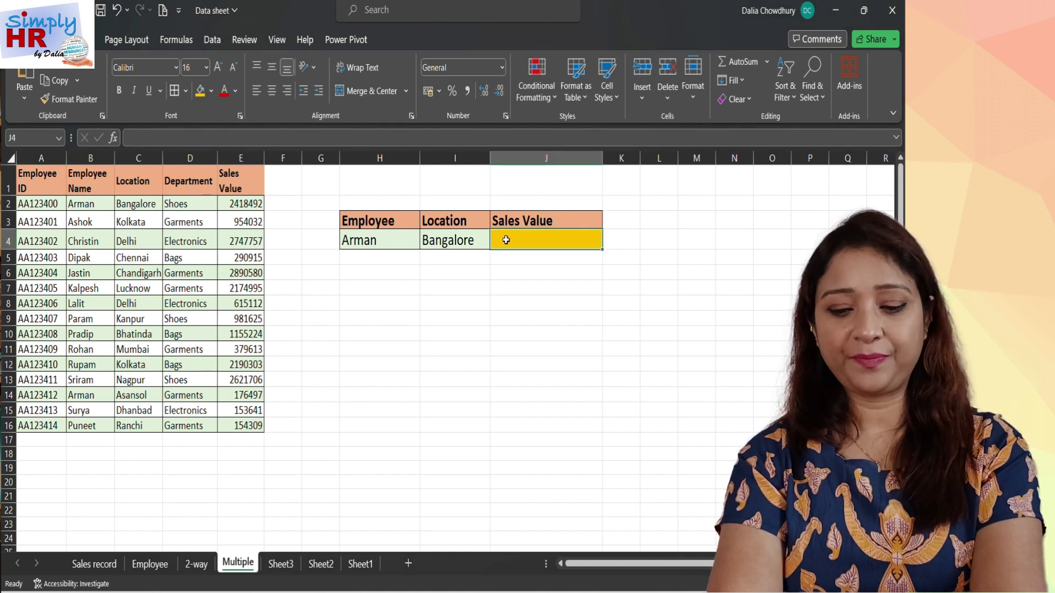
text(=xlo)
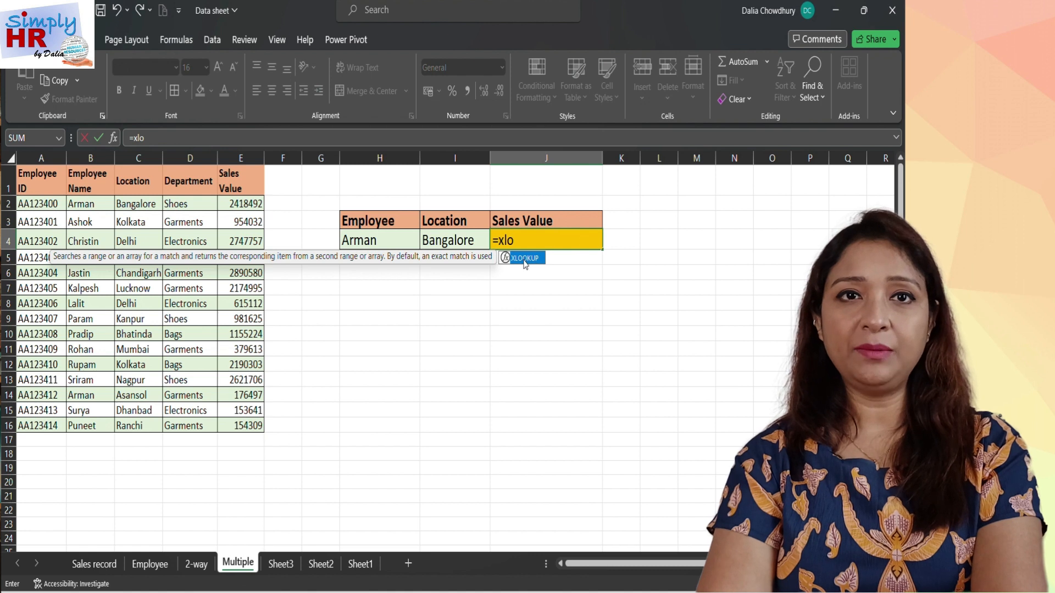
double_click(523, 259)
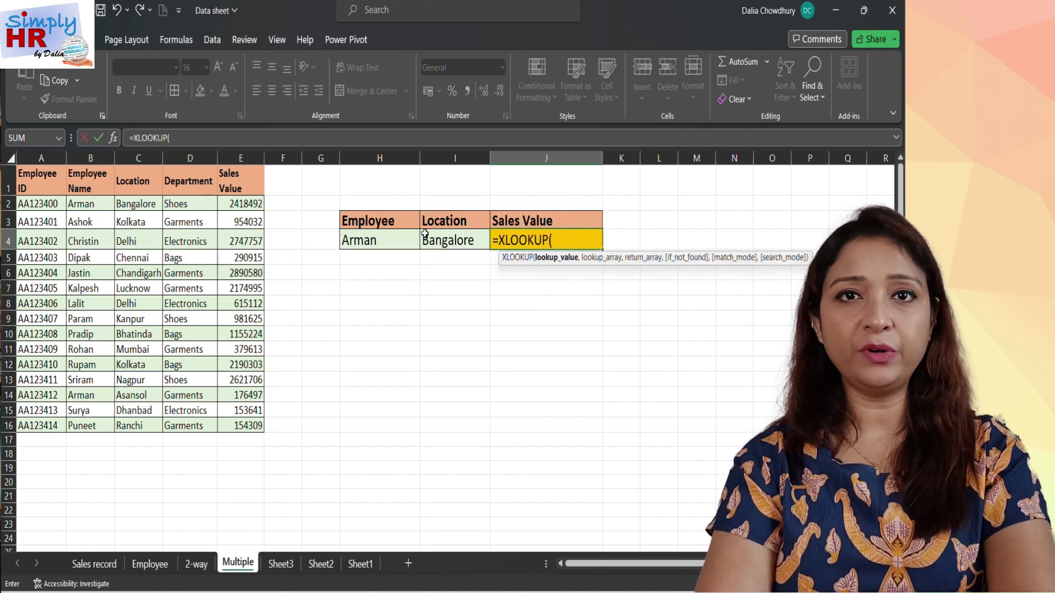
click(376, 235)
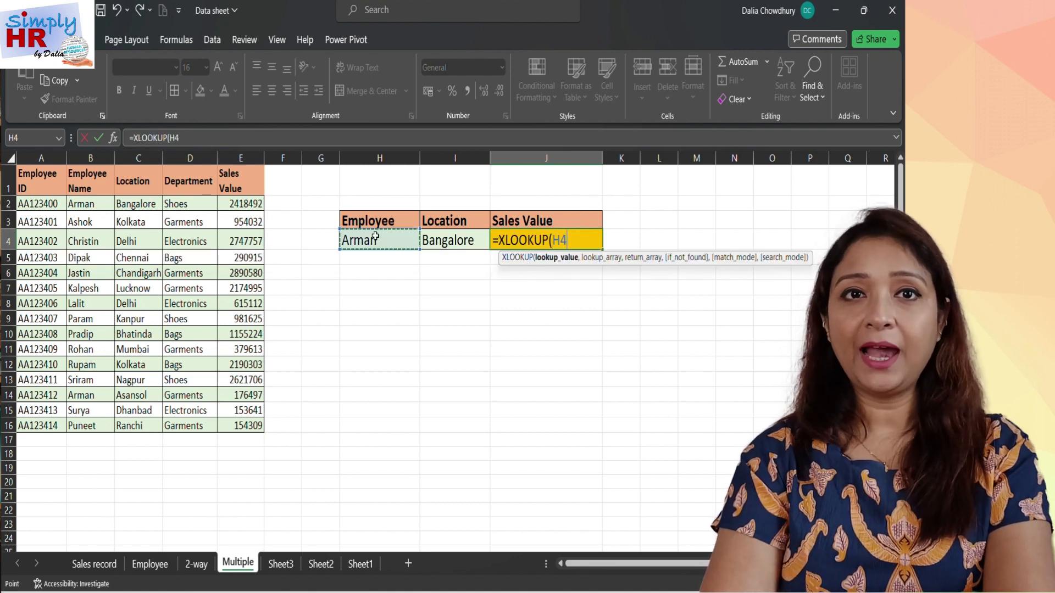
text(&)
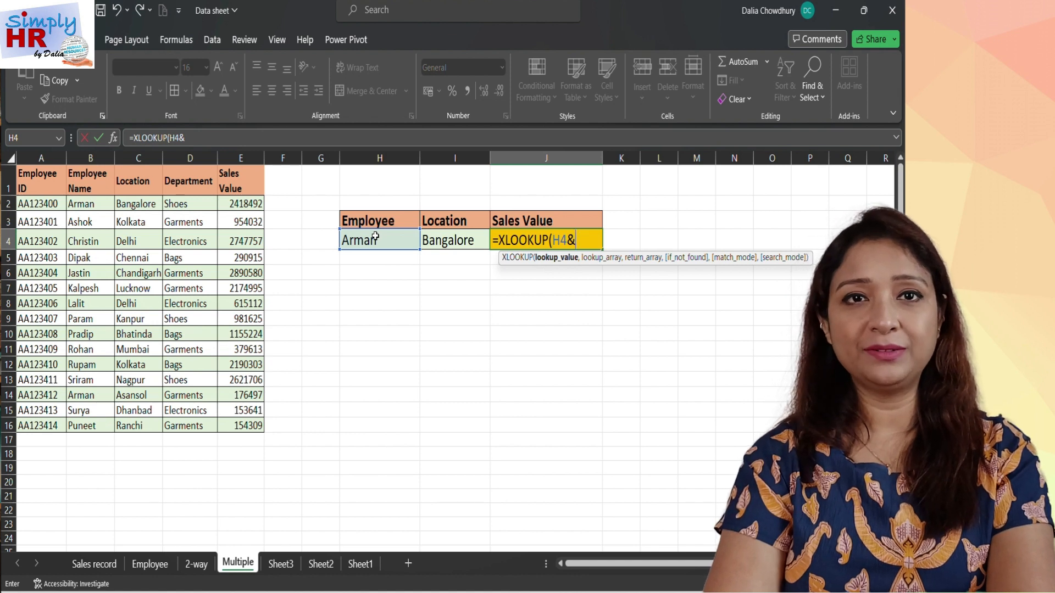
click(446, 246)
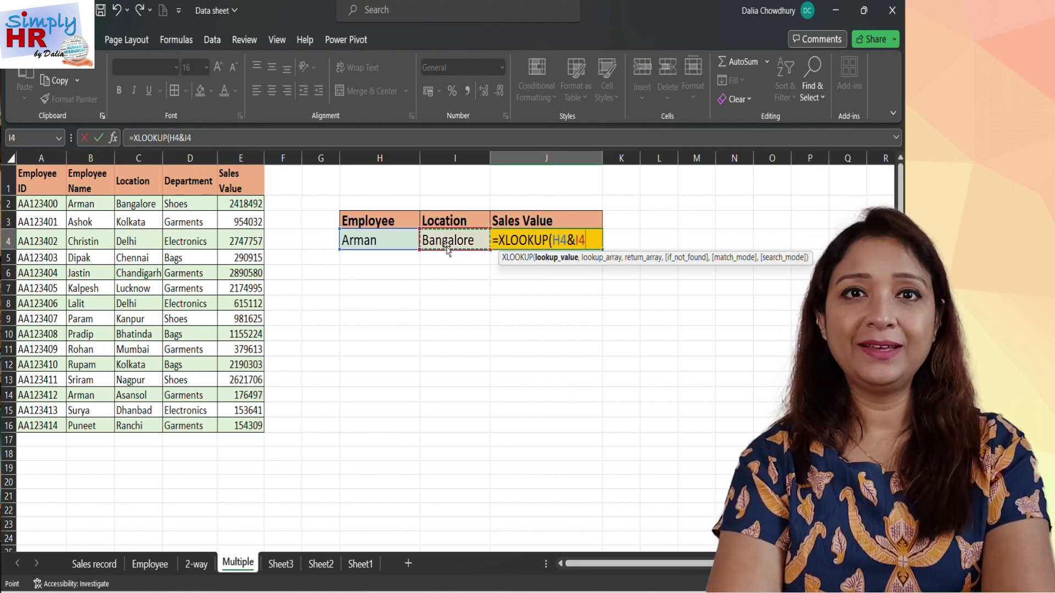
text(,)
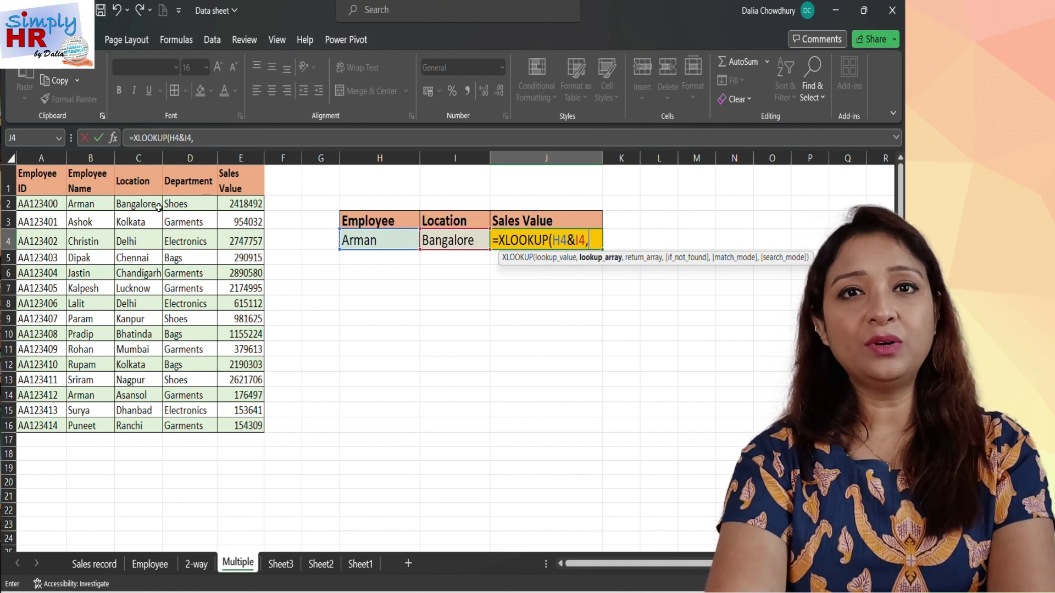
Step: Complete J4's XLOOKUP with B1:B16&C1:C16 as the lookup array and the sales values E1:E16 as the return array
drag(94, 179, 89, 421)
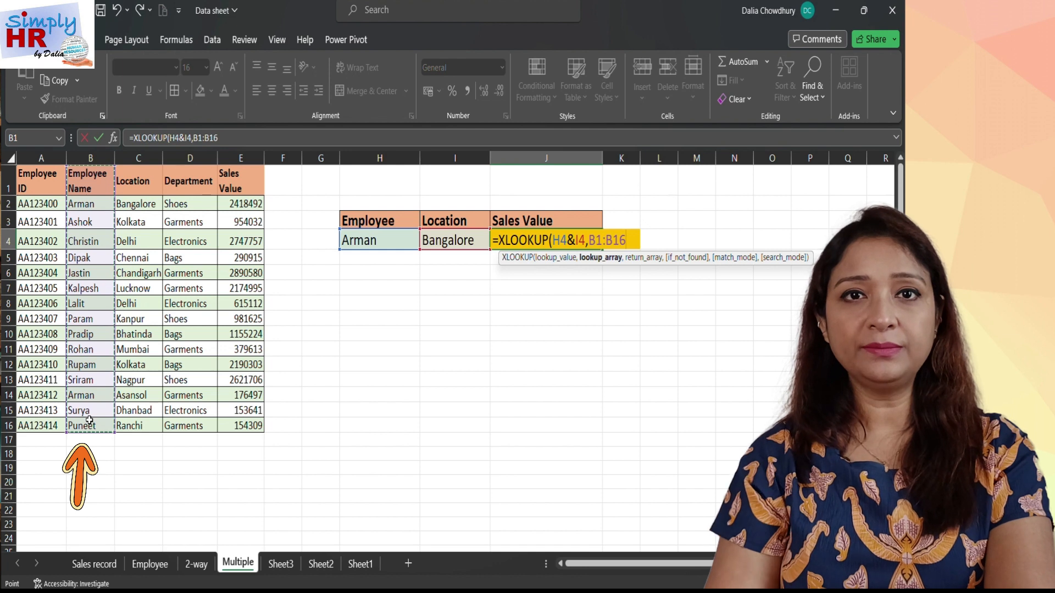
text(&)
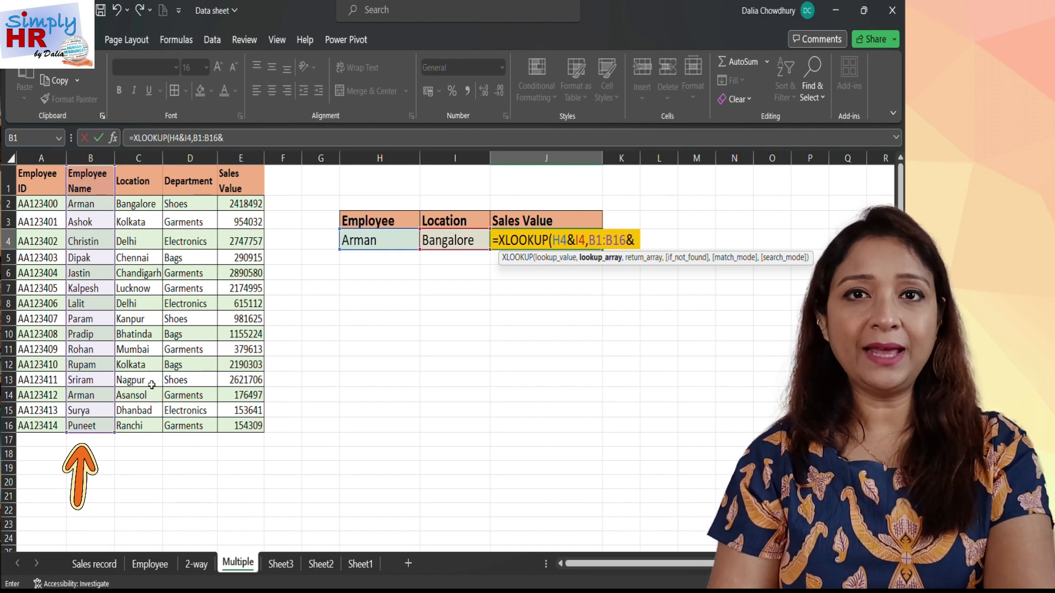
drag(143, 182, 144, 426)
text(,)
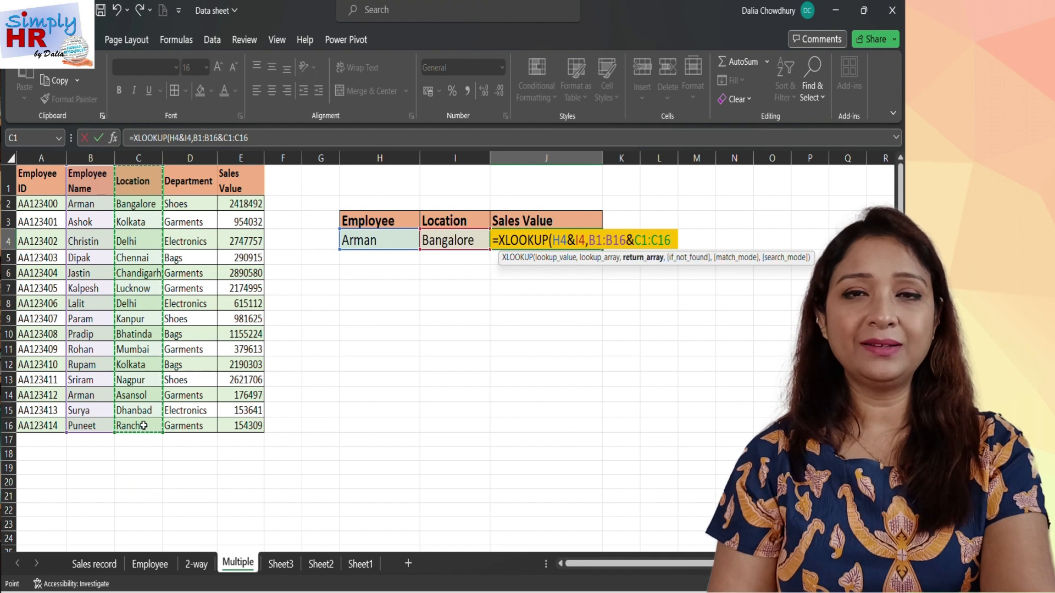
drag(251, 175, 249, 424)
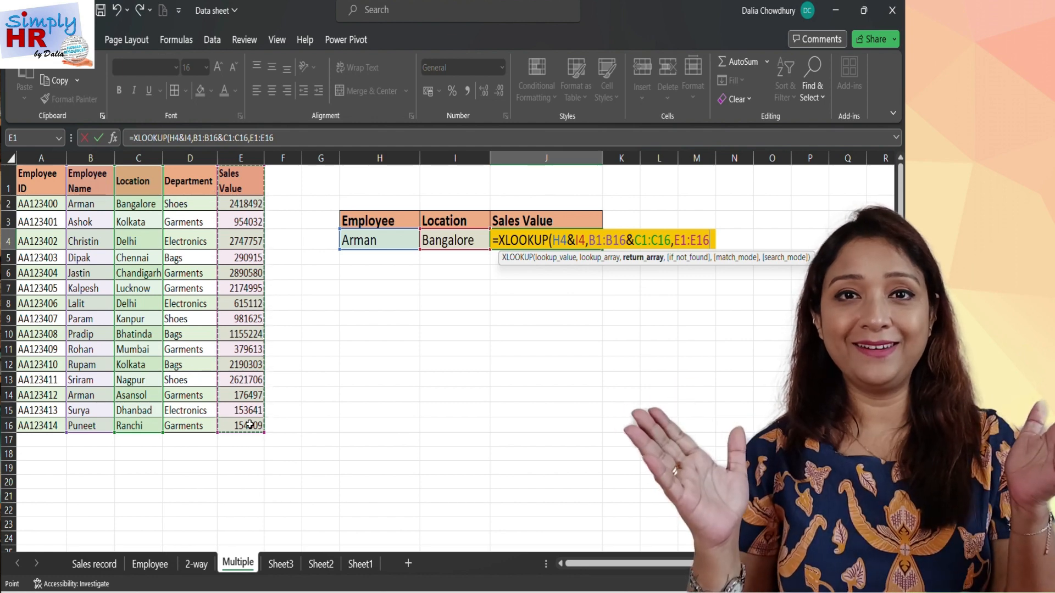
key(Return)
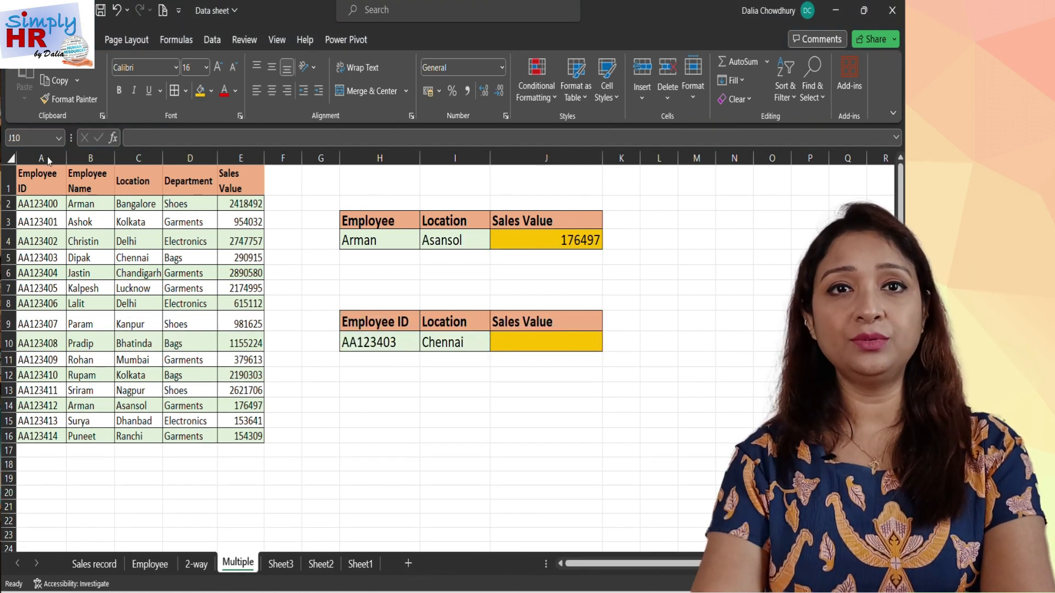
Step: Start an XLOOKUP formula in J10 with the employee ID and location joined as H10&I10 for the lookup value
click(510, 342)
text(=xl)
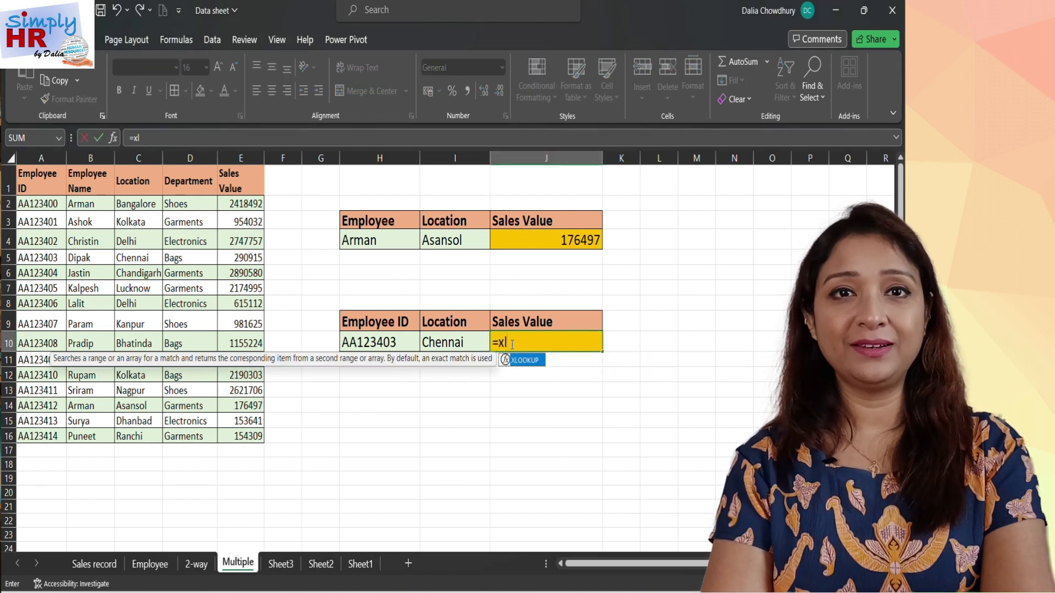
double_click(526, 361)
click(384, 342)
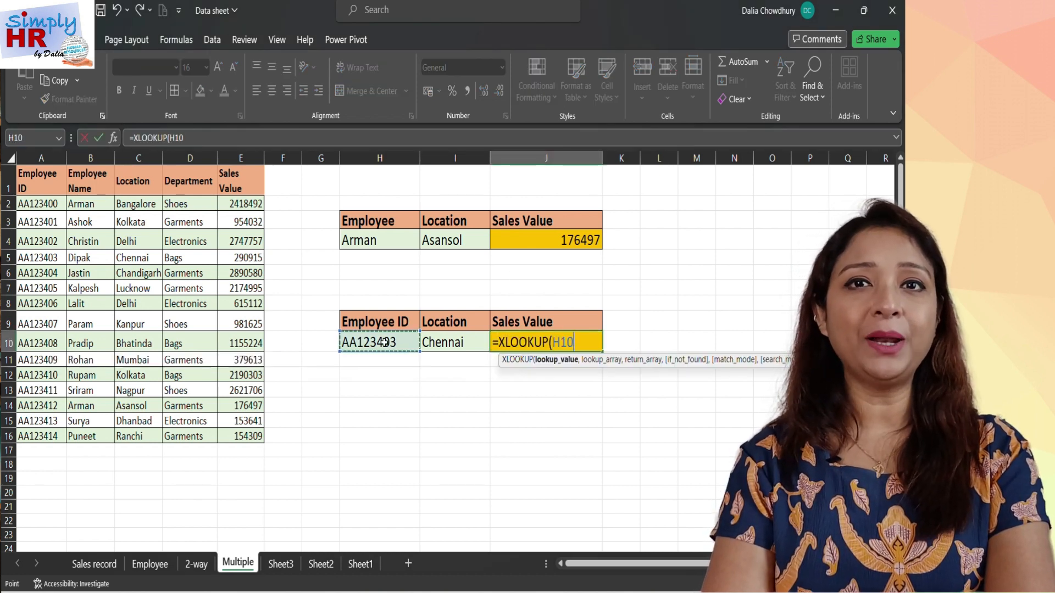
text(&)
click(475, 342)
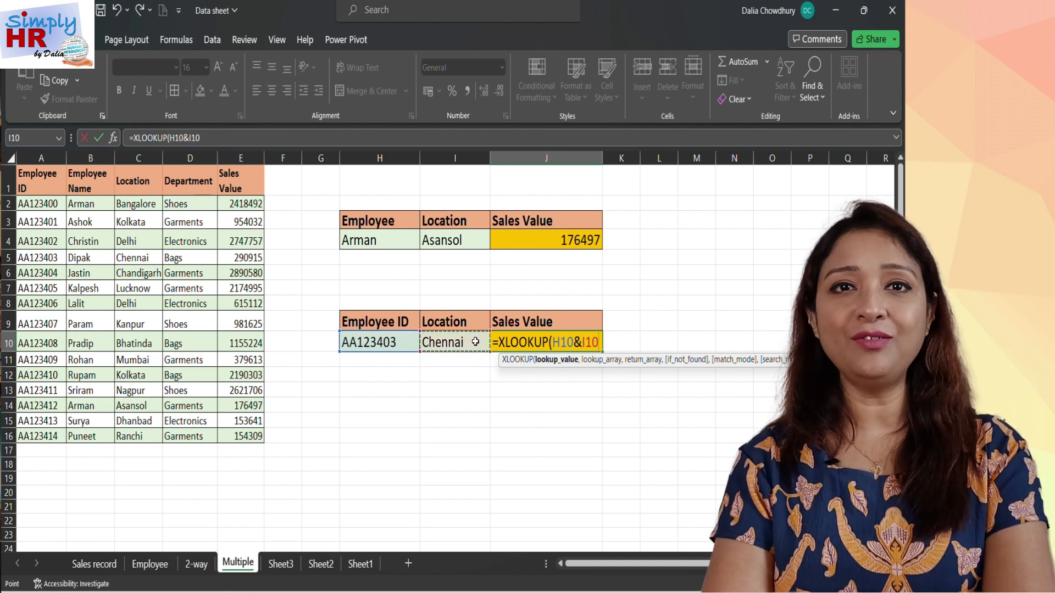
text(,)
Step: Complete J10's formula as =XLOOKUP(H10&I10,A1:A16&C1:C16,E1:E16) to return the sales value for the ID and location
drag(52, 188, 55, 432)
text(&)
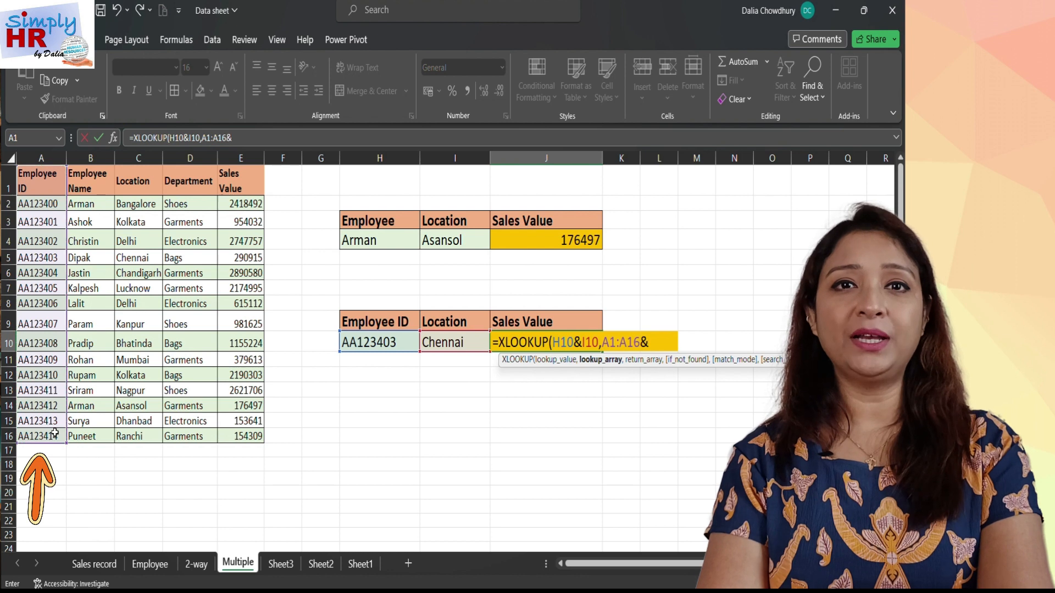
drag(132, 179, 135, 435)
text(,)
drag(237, 180, 228, 444)
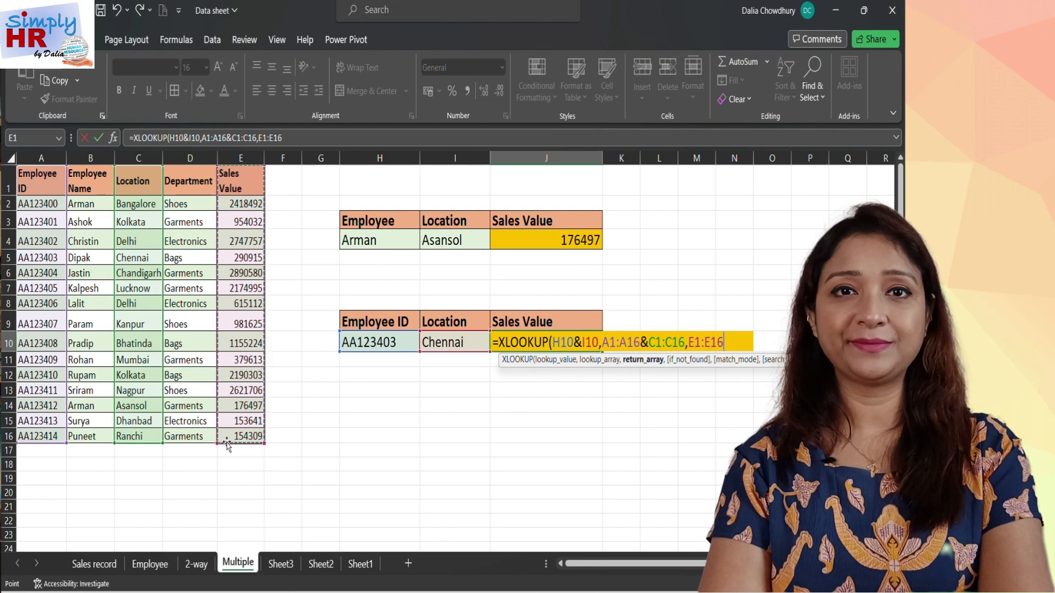
text())
key(Return)
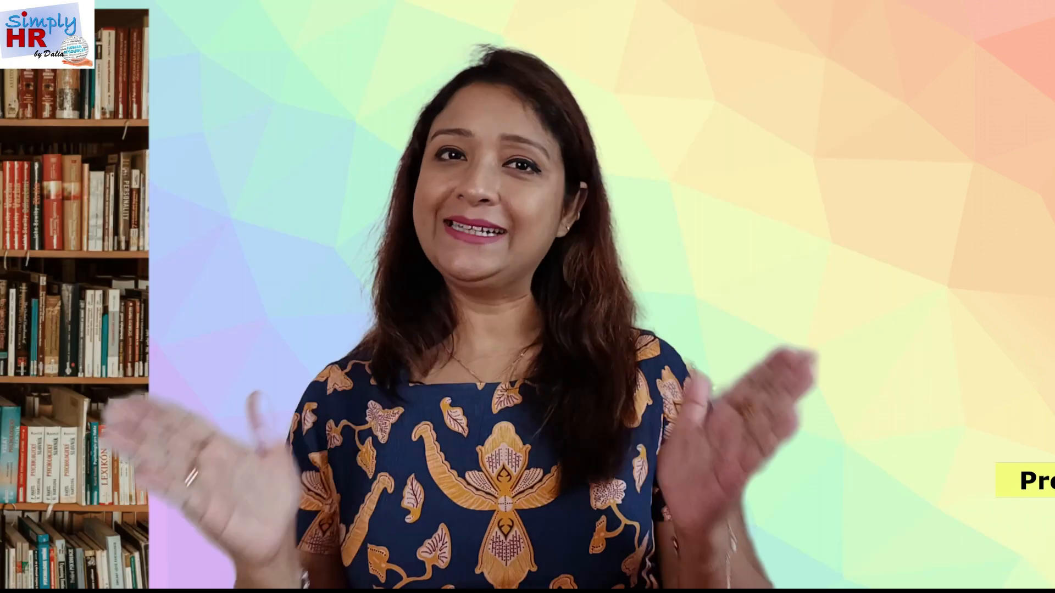